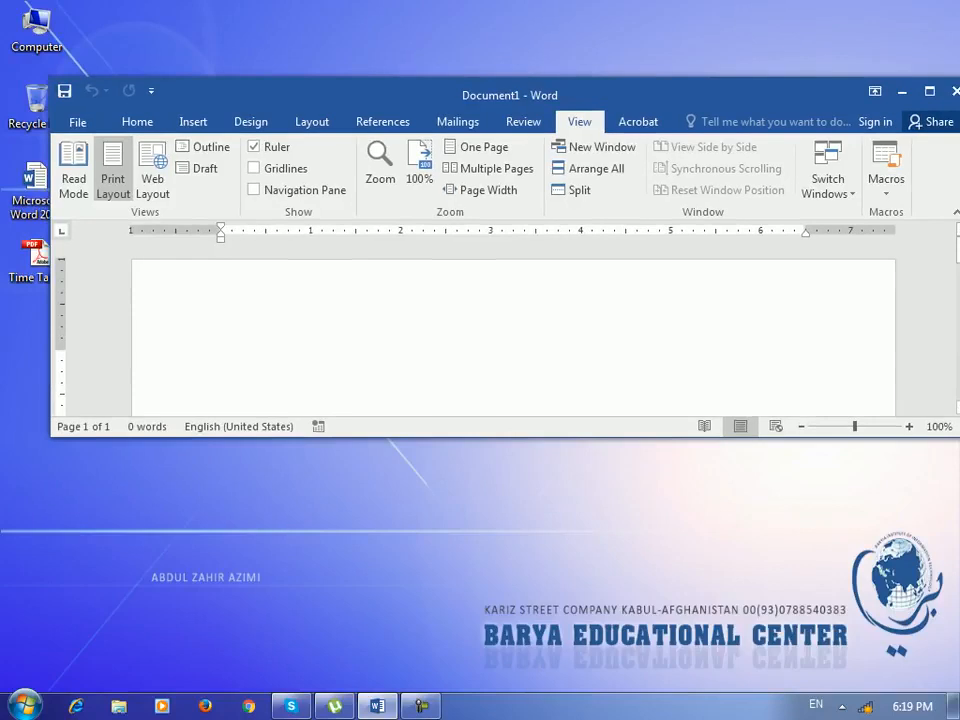
- Maximize the Word window and insert the AutoText line "Barya institute of Information technology"
left_click(930, 91)
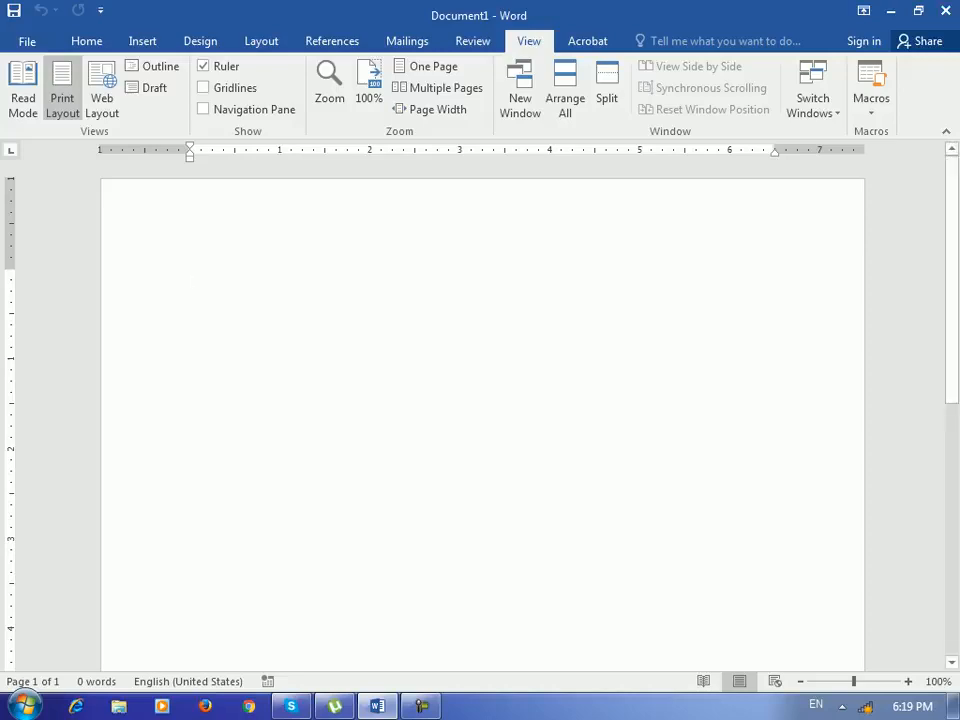
key("Return")
type("no")
key("BackSpace")
key("BackSpace")
type("bary")
key("Return")
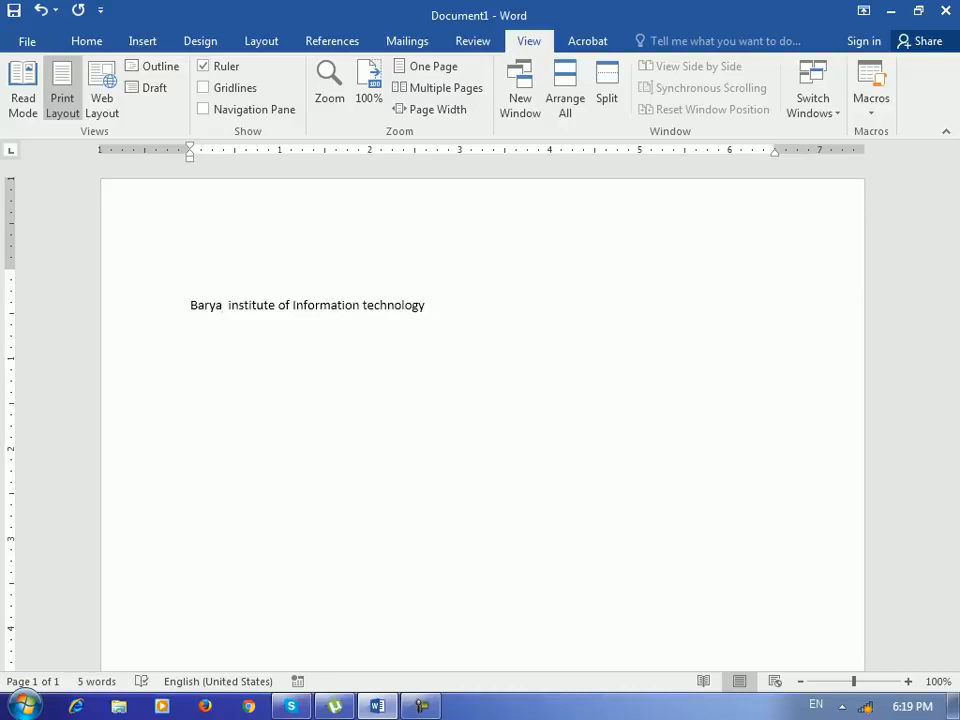
- Copy the sentence on the first line and place the cursor at its end
key("Home")
key("shift+End")
key("shift+Left")
key("ctrl+c")
key("End")
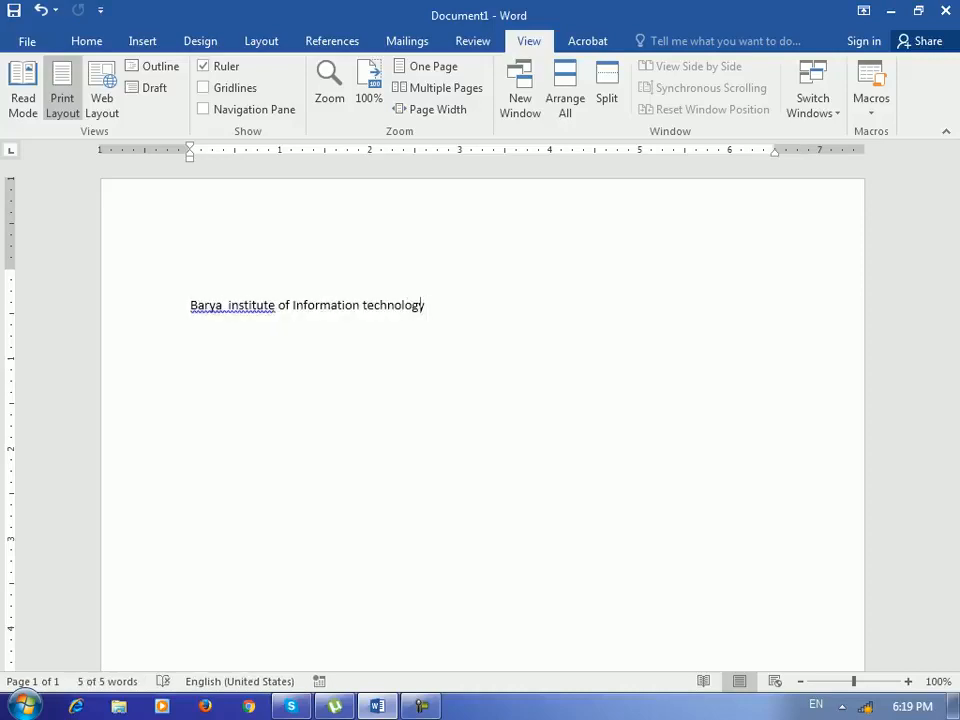
- Paste the sentence four times to build a paragraph and start a new paragraph below it
key("ctrl+v")
- Paste the sentence three more times for a second paragraph, inserting and then undoing a page break
key("ctrl+v")
key("ctrl+v")
key("ctrl+v")
key("ctrl+v")
key("ctrl+v")
key("ctrl+v")
key("ctrl+v")
key("ctrl+v")
key("Return")
key("Return")
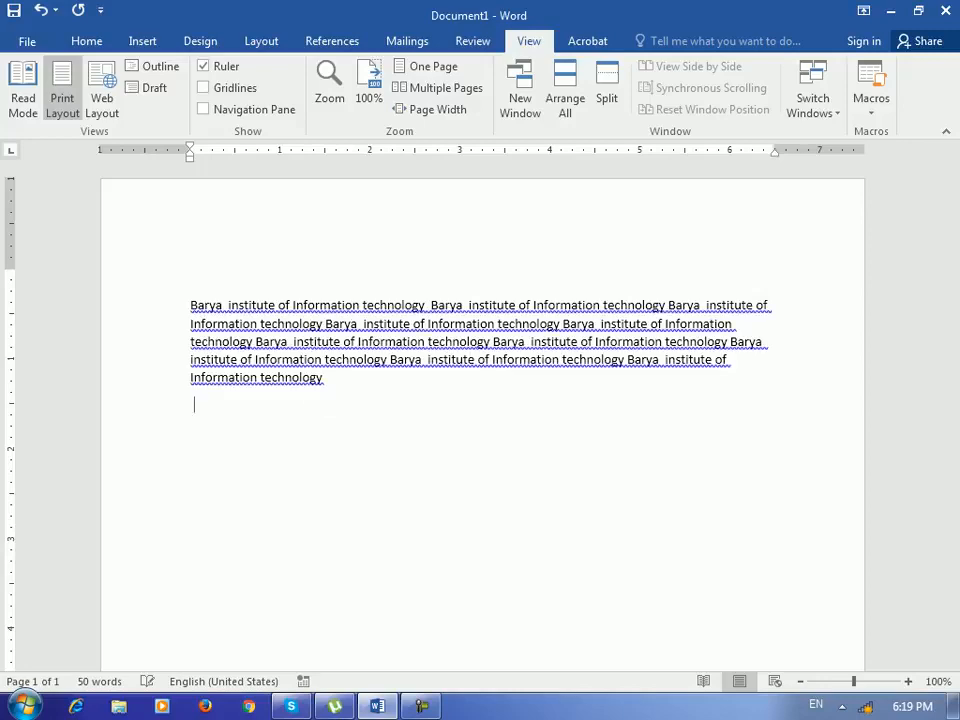
key("ctrl+v")
key("ctrl+v")
key("ctrl+v")
key("ctrl+Return")
key("ctrl+z")
key("ctrl+z")
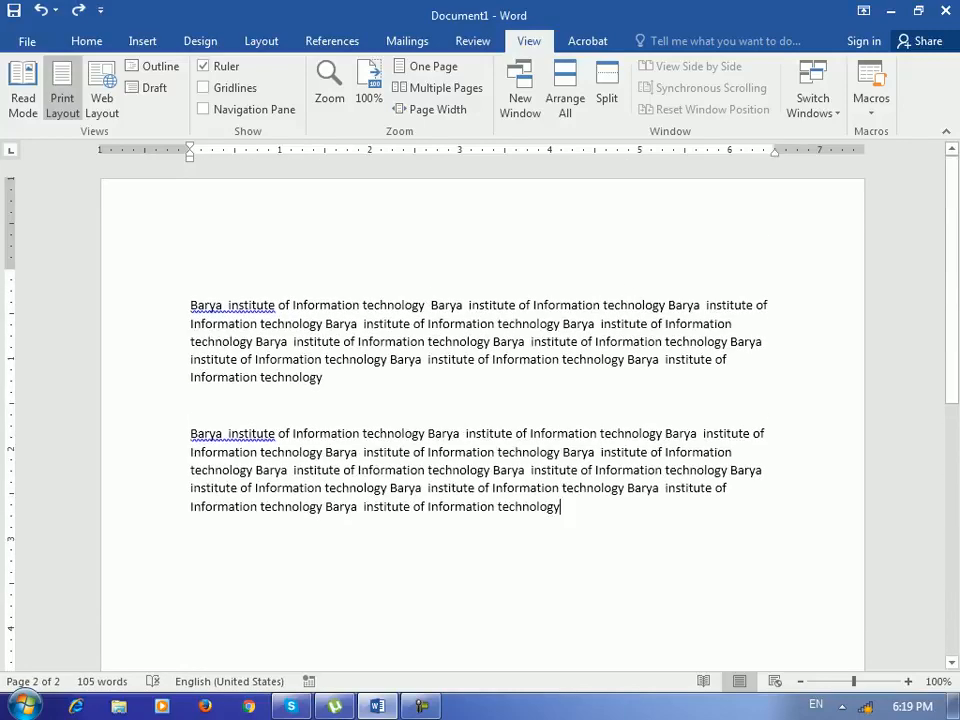
- Start a third paragraph and paste the sentence four more times into it
key("Return")
key("Return")
key("ctrl+v")
key("ctrl+v")
key("ctrl+v")
key("ctrl+v")
key("ctrl+v")
key("ctrl+v")
type("v")
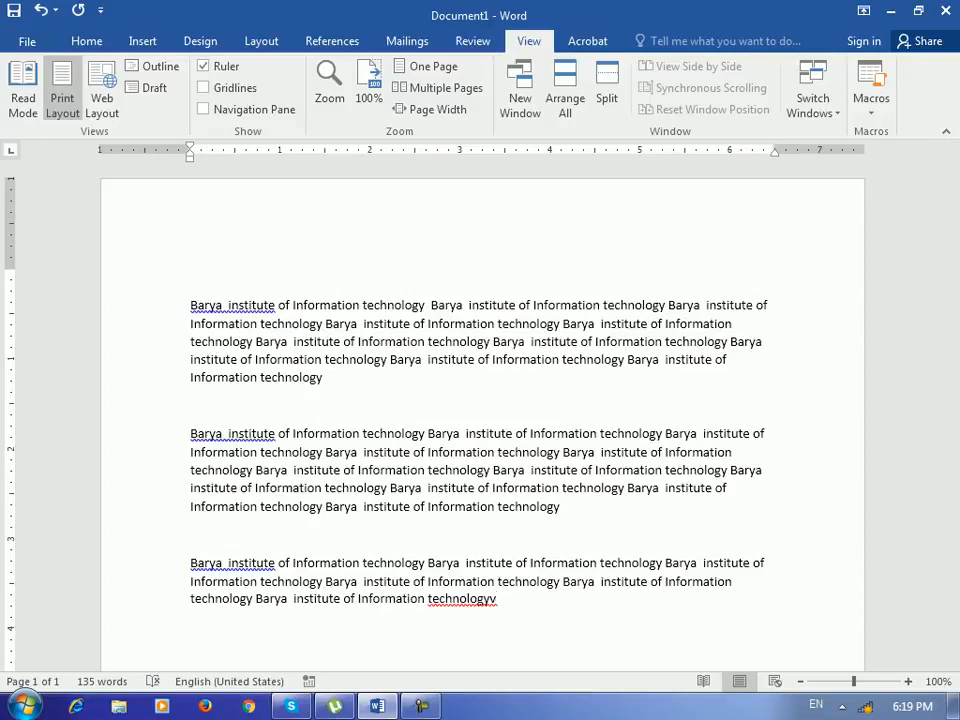
- Open a new window of the document and arrange both windows stacked on screen
left_click(520, 90)
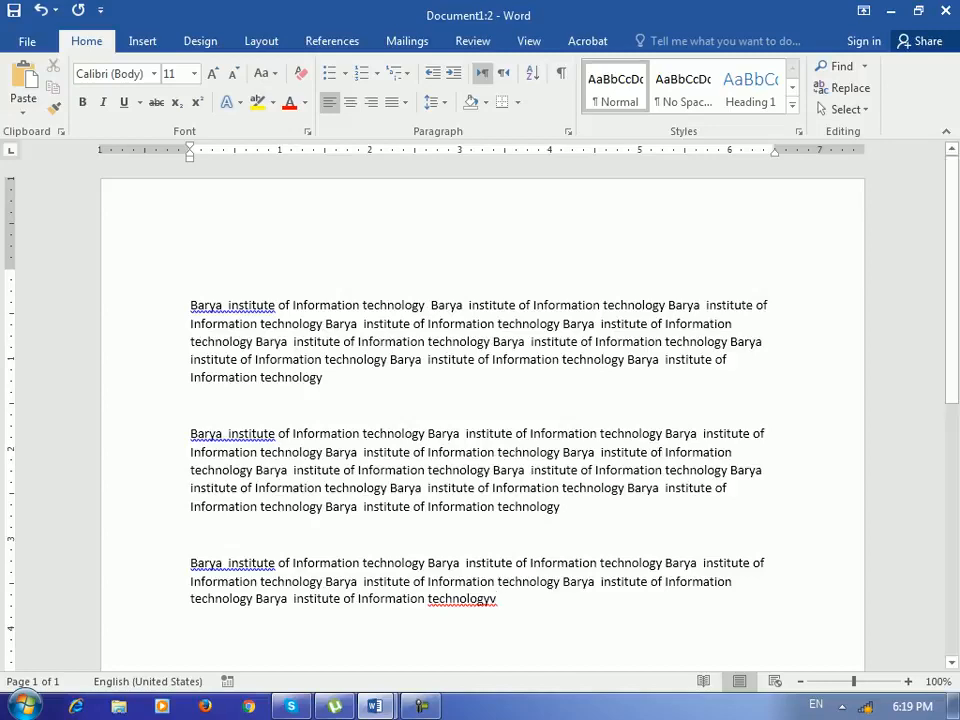
left_click(529, 41)
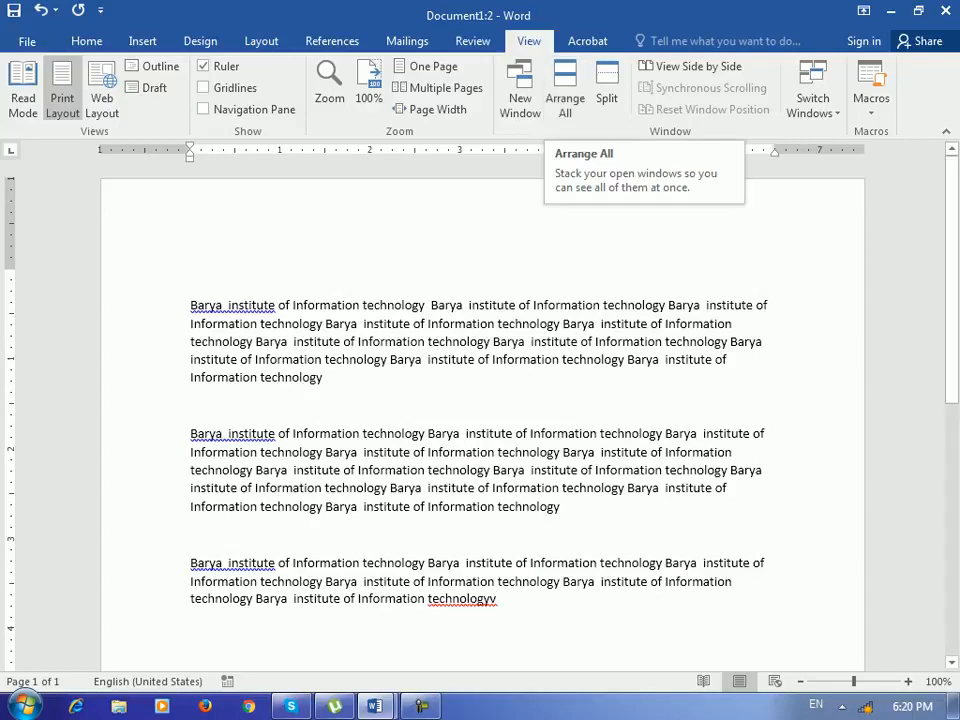
mouse_move(375, 706)
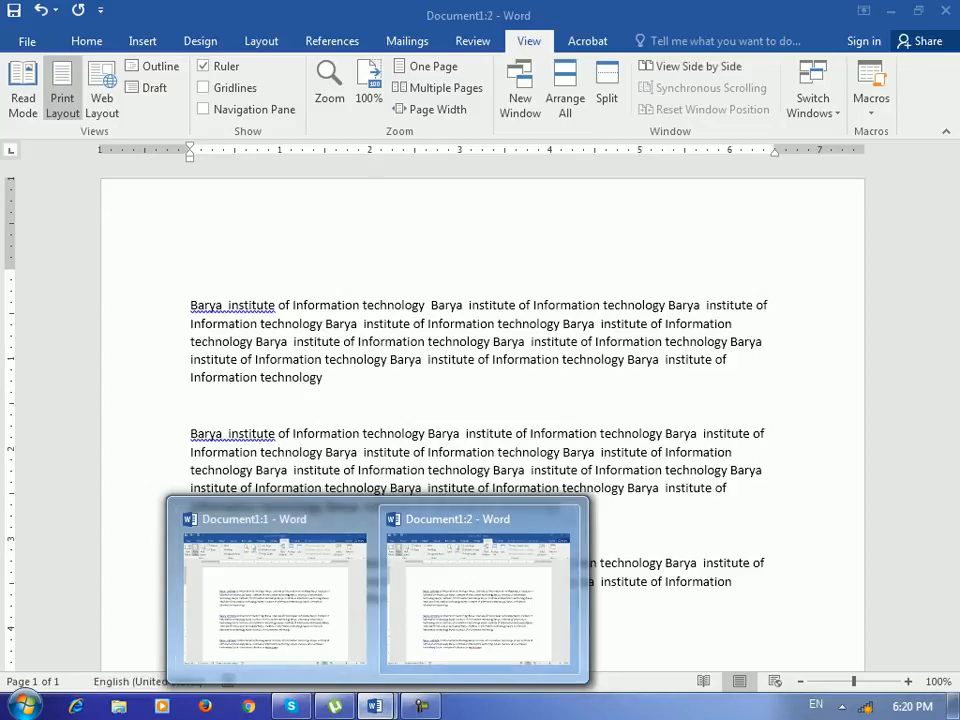
left_click(565, 98)
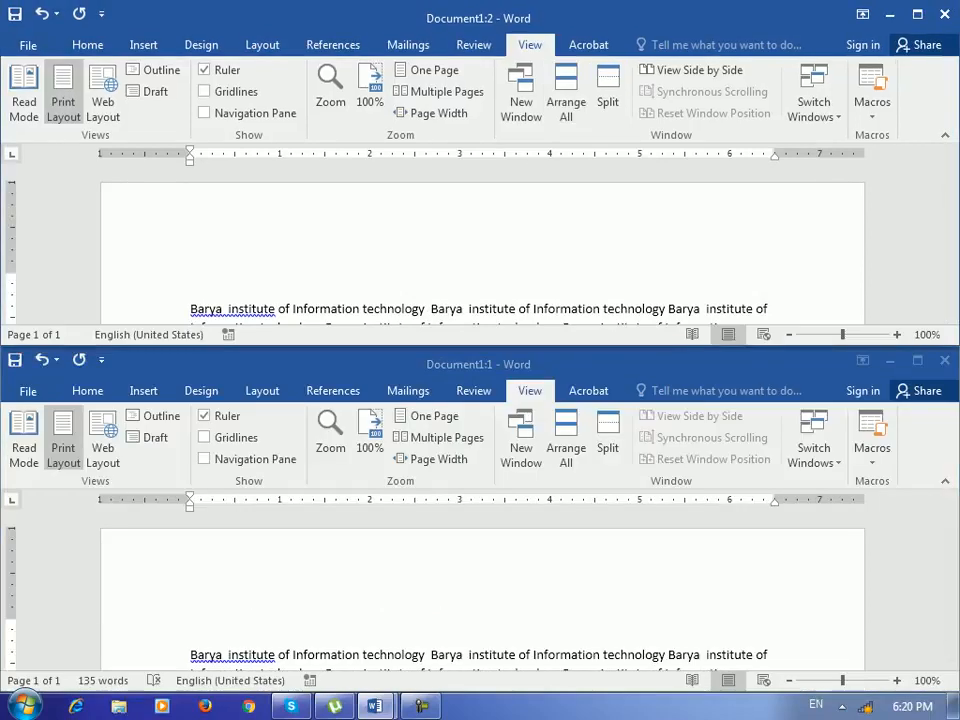
- Scroll through the text in both stacked windows, then maximize the Document1:2 window
scroll(480, 245, "down", 3)
scroll(480, 245, "up", 2)
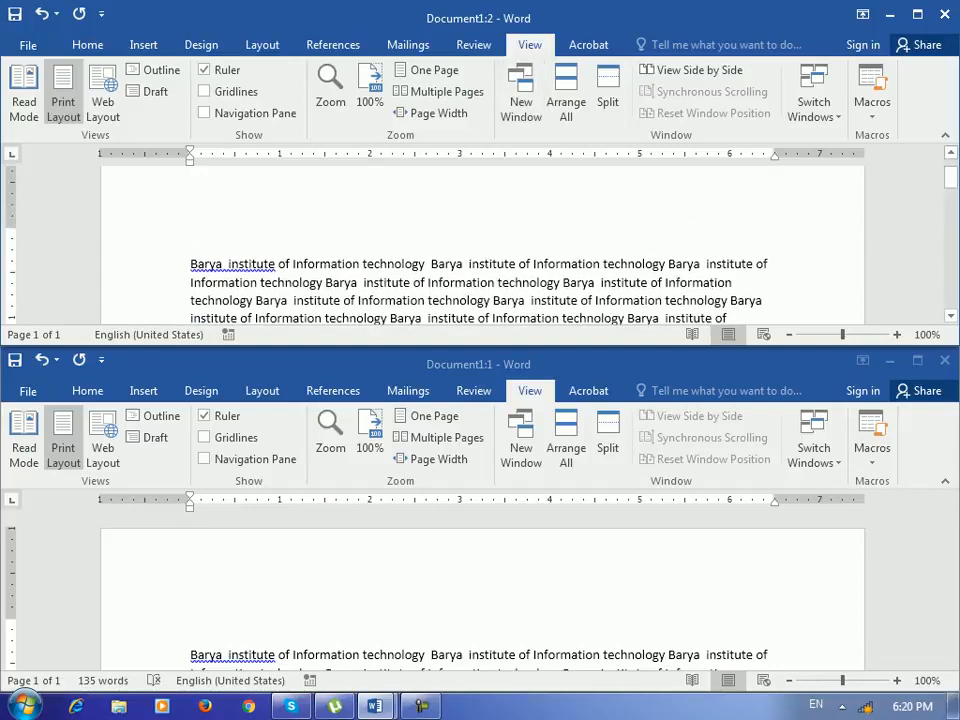
scroll(480, 245, "down", 1)
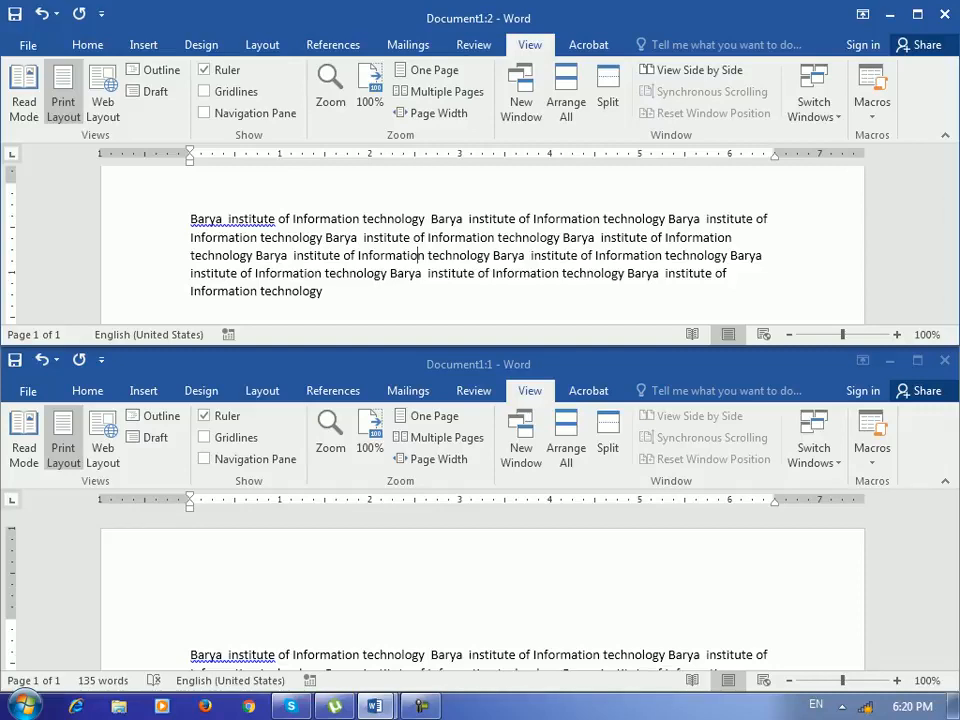
scroll(480, 590, "down", 3)
scroll(480, 590, "down", 5)
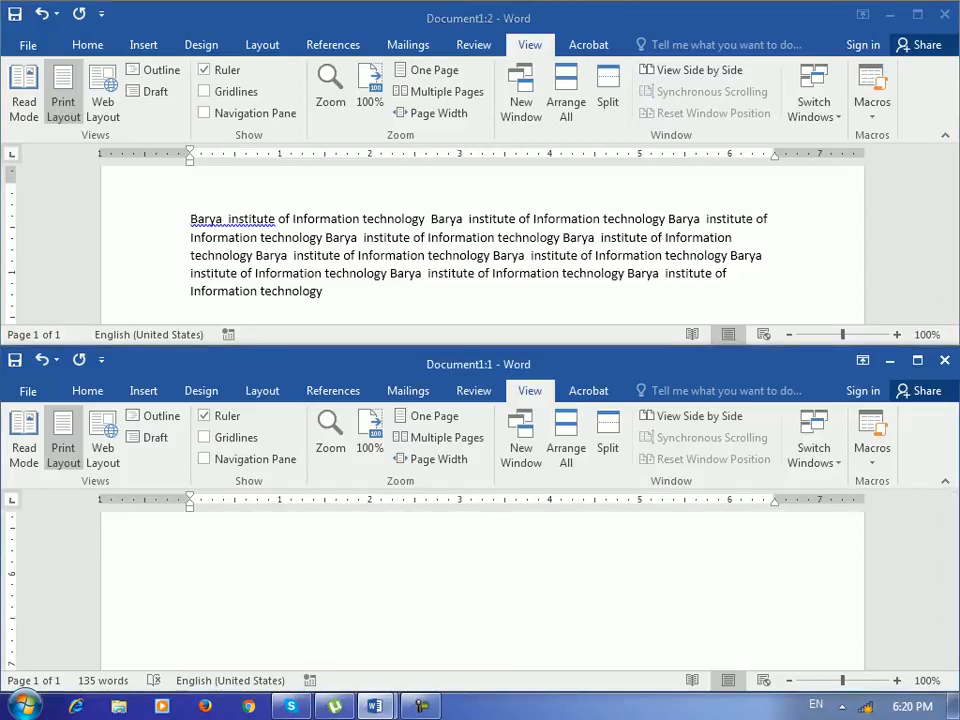
left_click(917, 14)
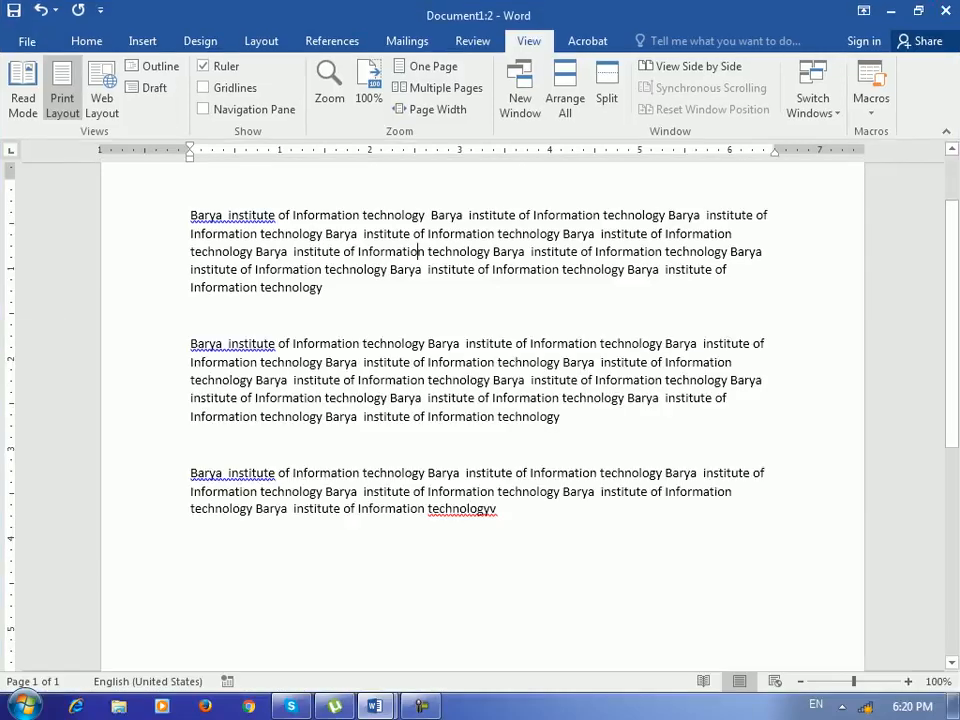
scroll(482, 416, "down", 7)
scroll(482, 416, "up", 6)
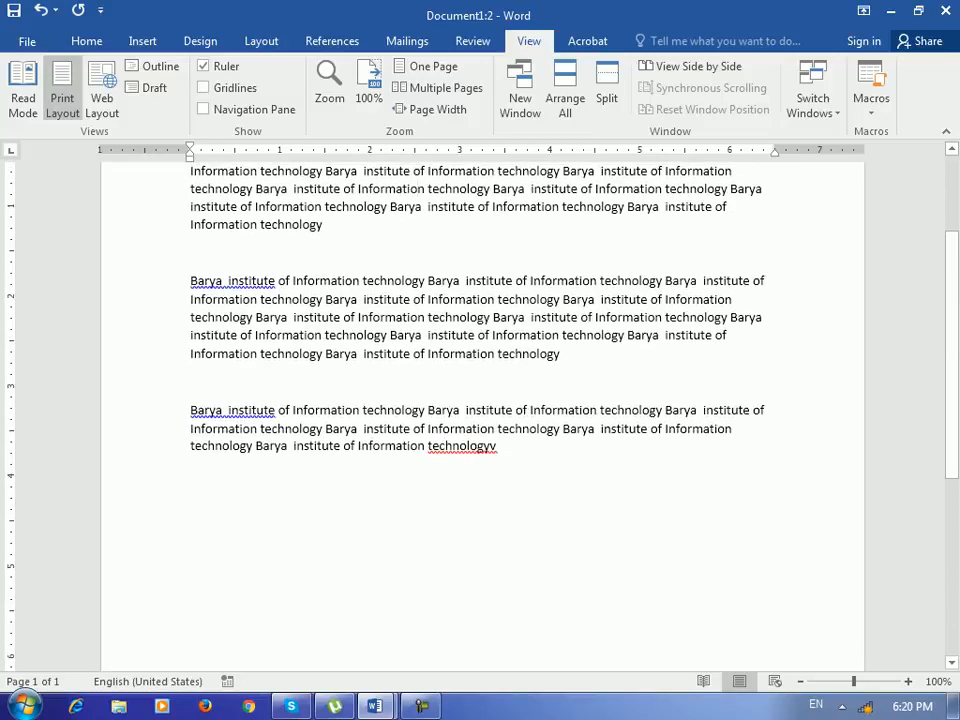
scroll(482, 416, "up", 2)
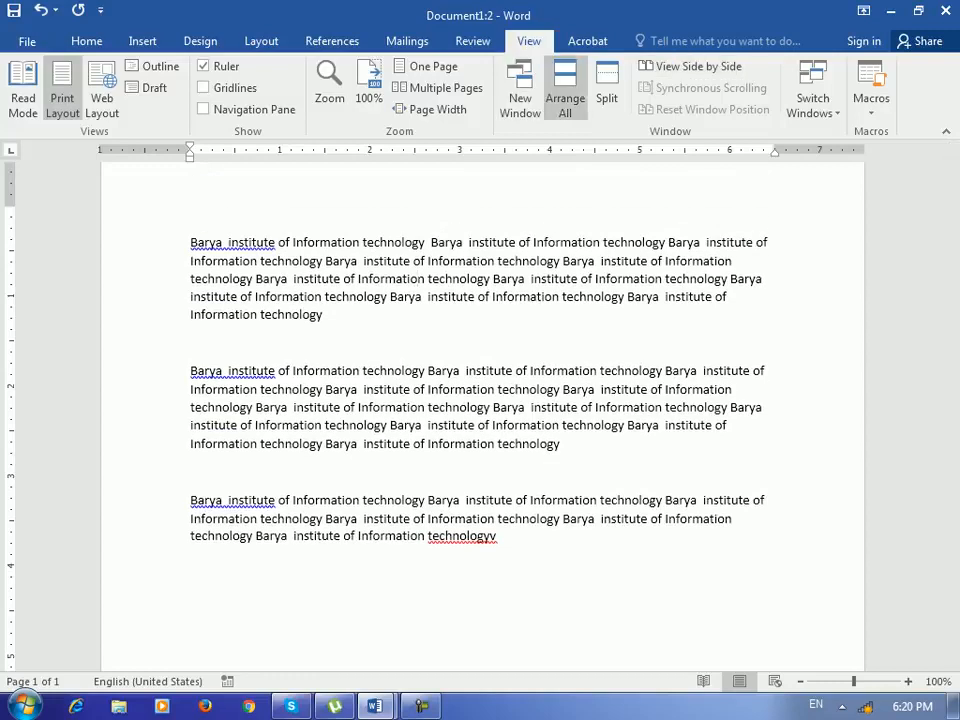
- Stack all windows again and scroll through the document independently in each window
left_click(565, 98)
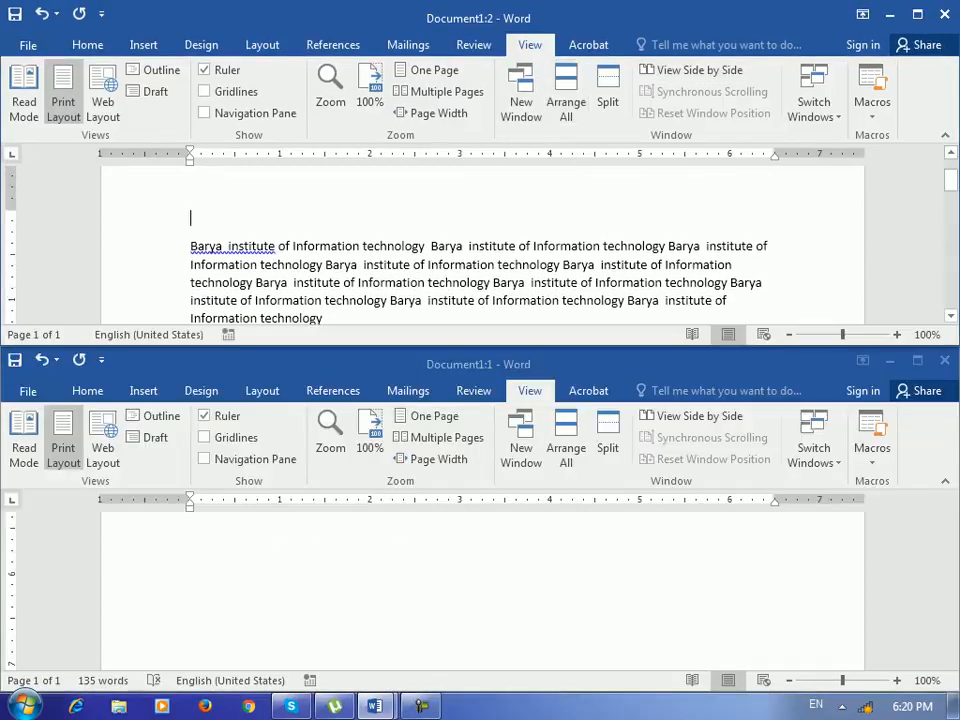
left_click(191, 217)
scroll(480, 245, "down", 1)
scroll(480, 245, "down", 1)
left_click(480, 590)
scroll(480, 590, "down", 5)
scroll(480, 590, "up", 10)
scroll(480, 590, "down", 2)
scroll(480, 590, "up", 4)
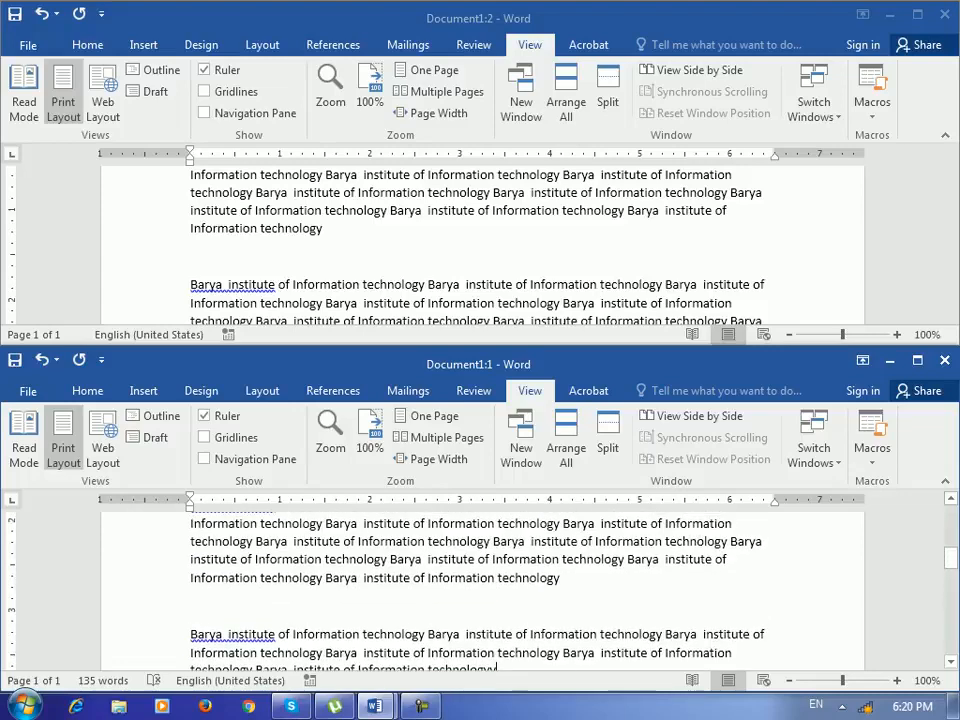
scroll(497, 660, "down", 2)
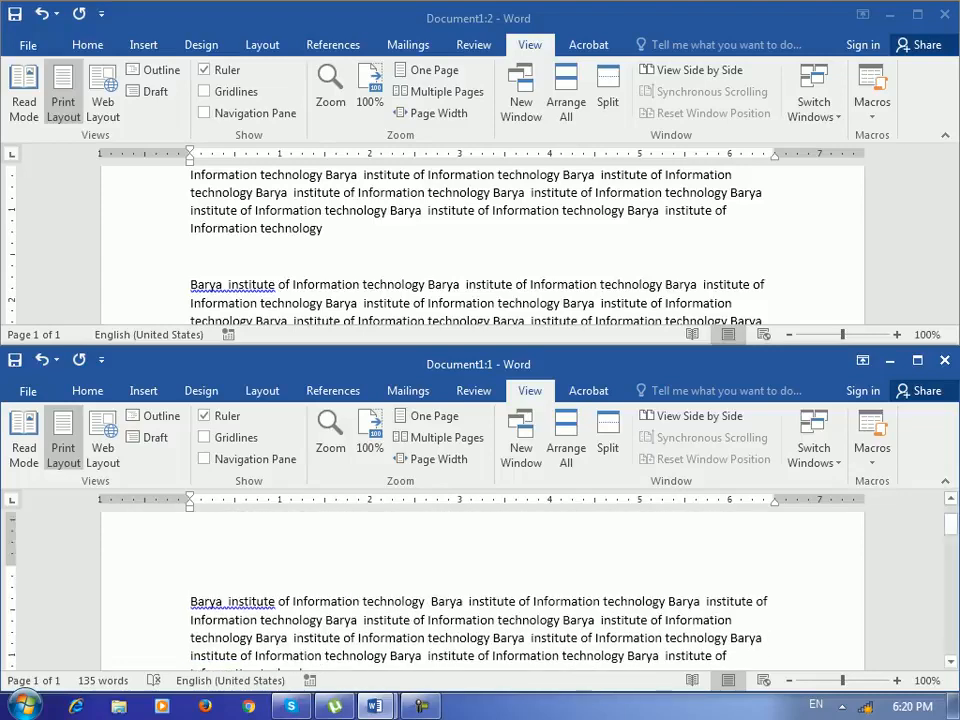
scroll(480, 590, "down", 1)
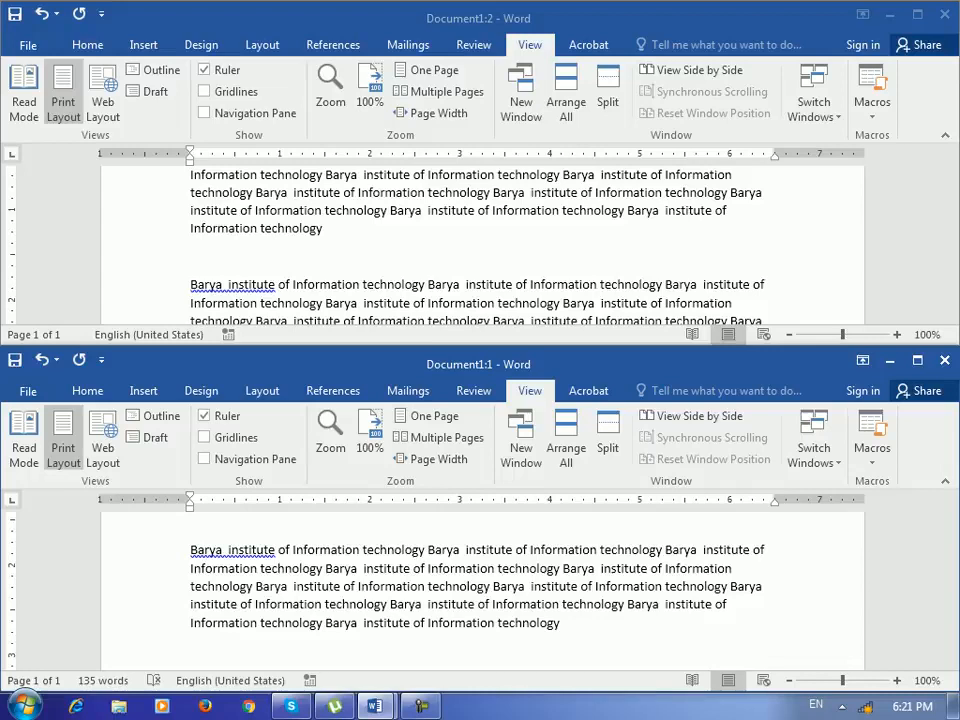
- Maximize the Document1:2 window and select portions of the first paragraph to examine them
left_click(917, 14)
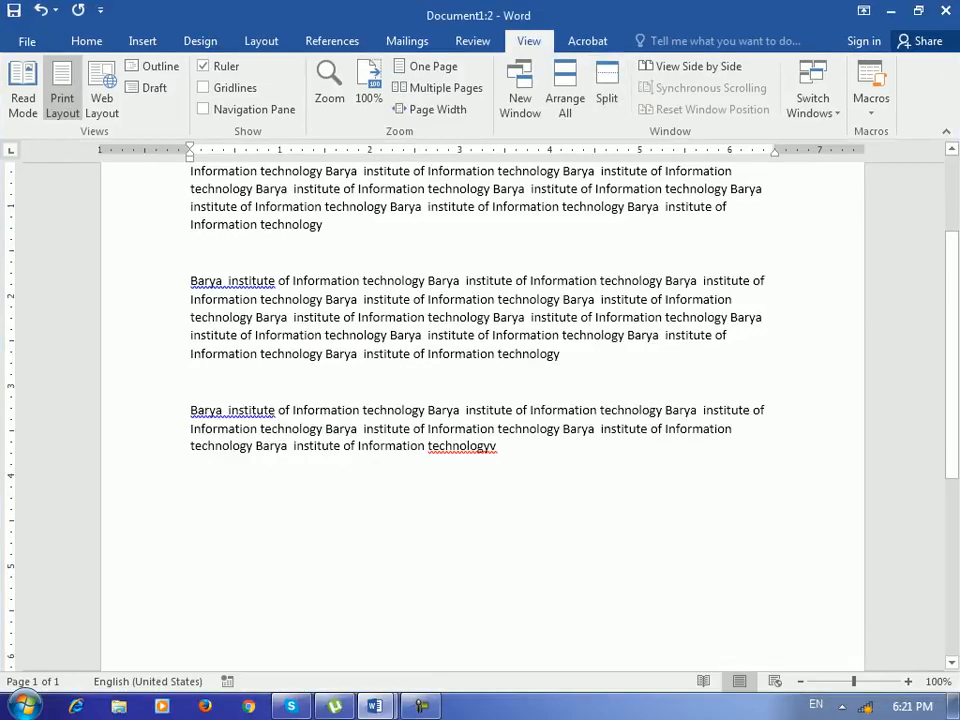
scroll(482, 415, "up", 2)
scroll(482, 415, "up", 2)
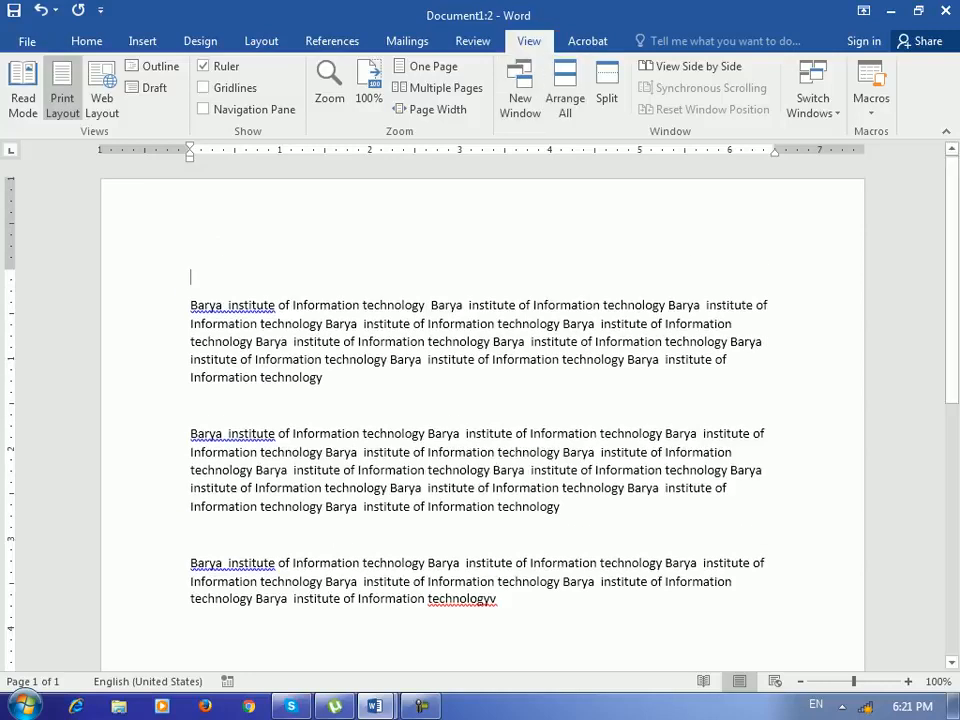
scroll(482, 415, "down", 1)
left_click_drag(323, 333, 191, 262)
scroll(482, 415, "down", 2)
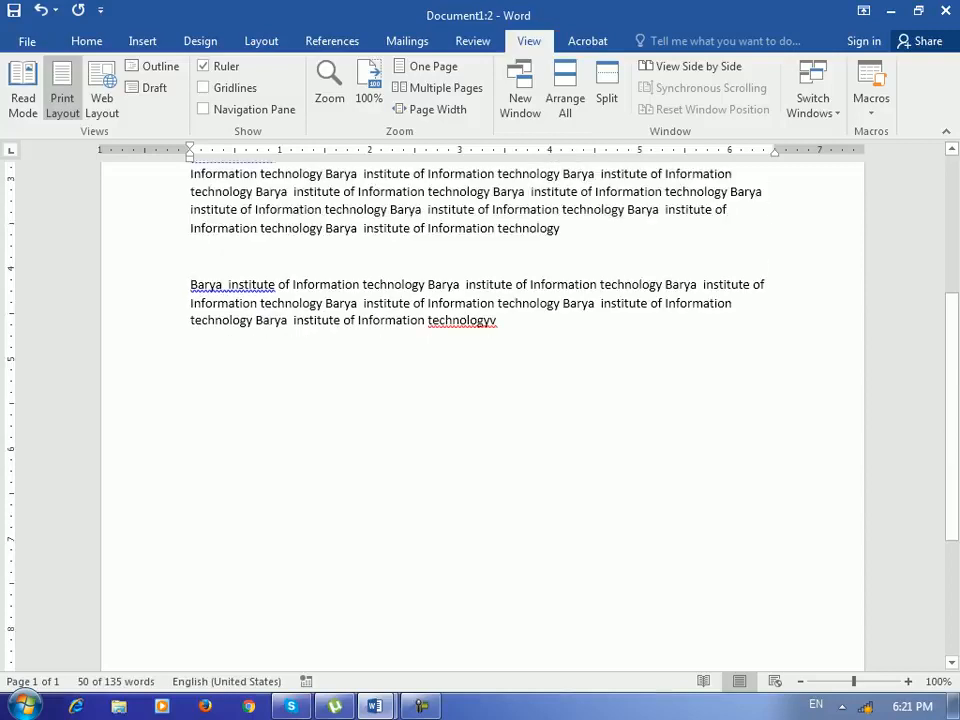
scroll(482, 415, "up", 3)
left_click(323, 378)
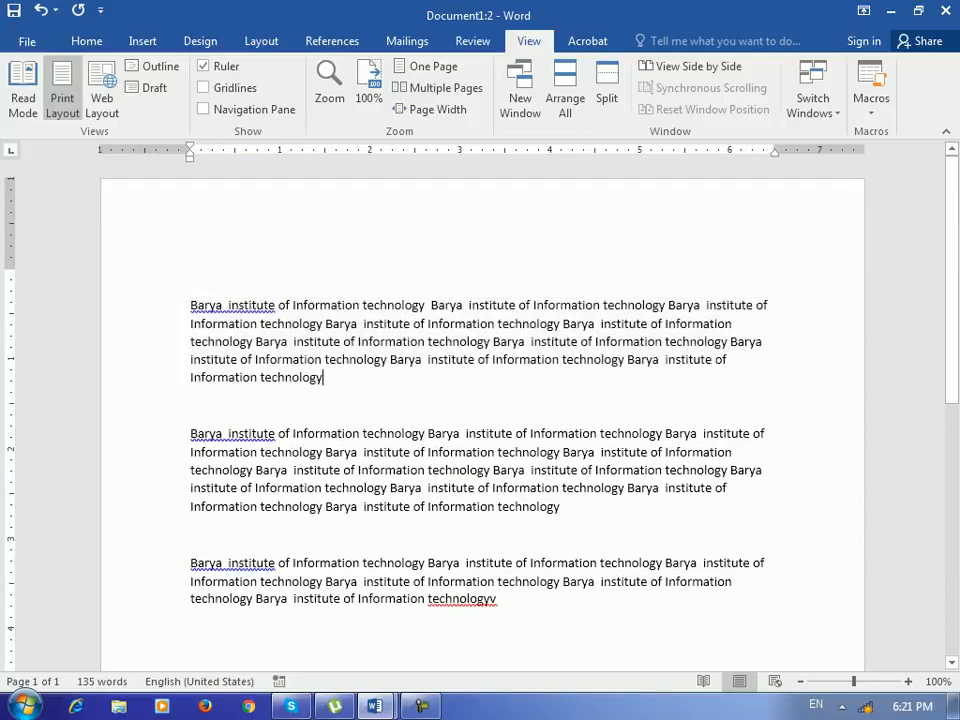
left_click_drag(323, 378, 191, 324)
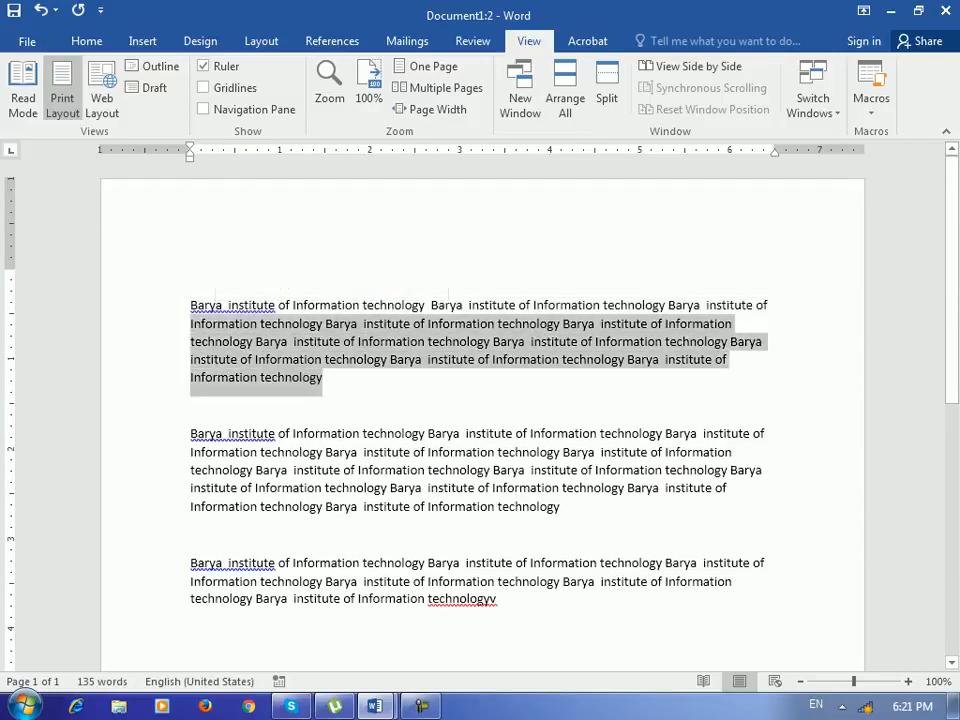
left_click(191, 405)
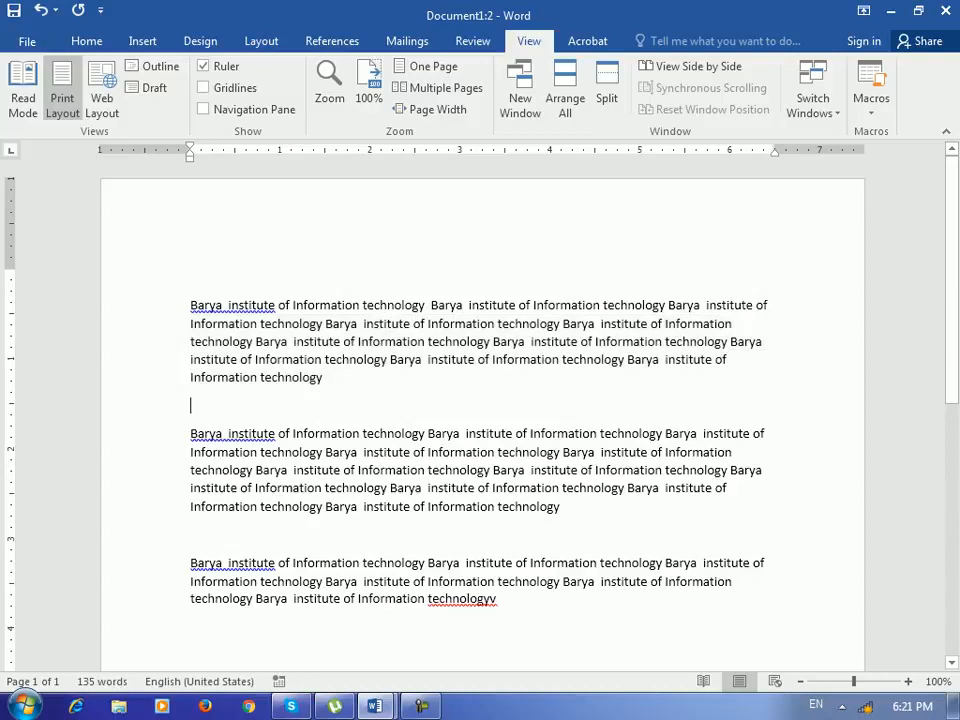
scroll(482, 420, "down", 2)
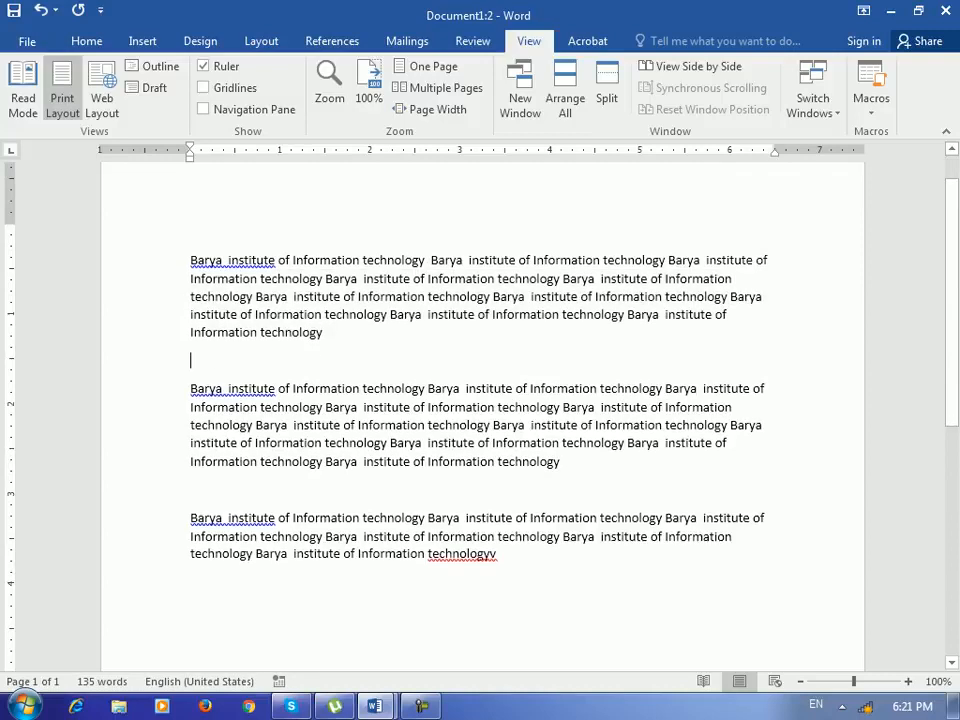
- Split the document window and move the split bar up to about one third of the height
left_click(607, 90)
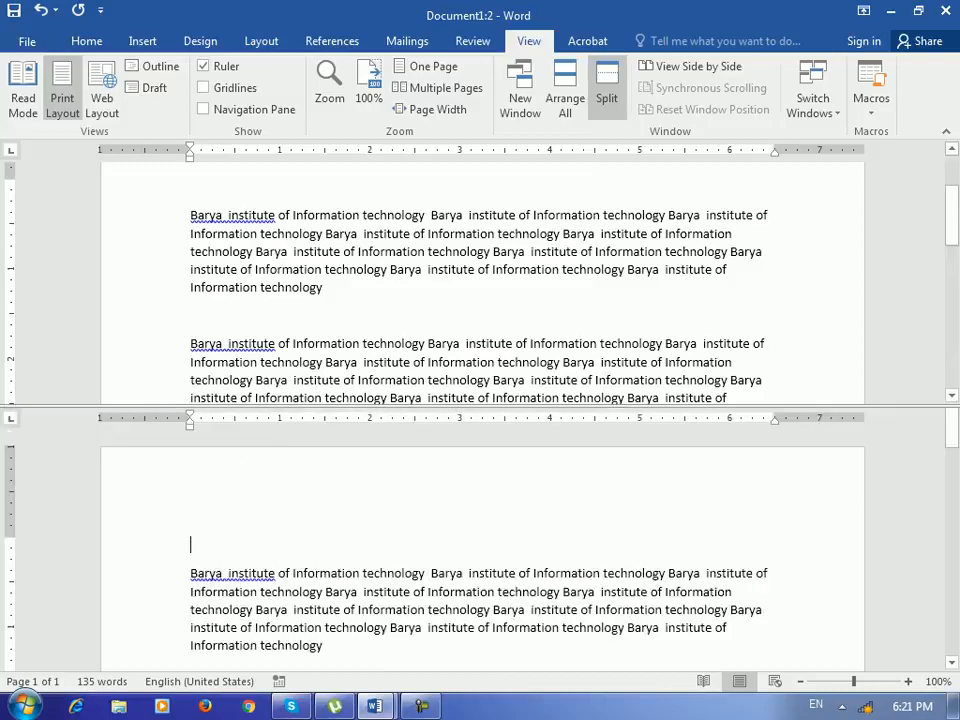
left_click(480, 408)
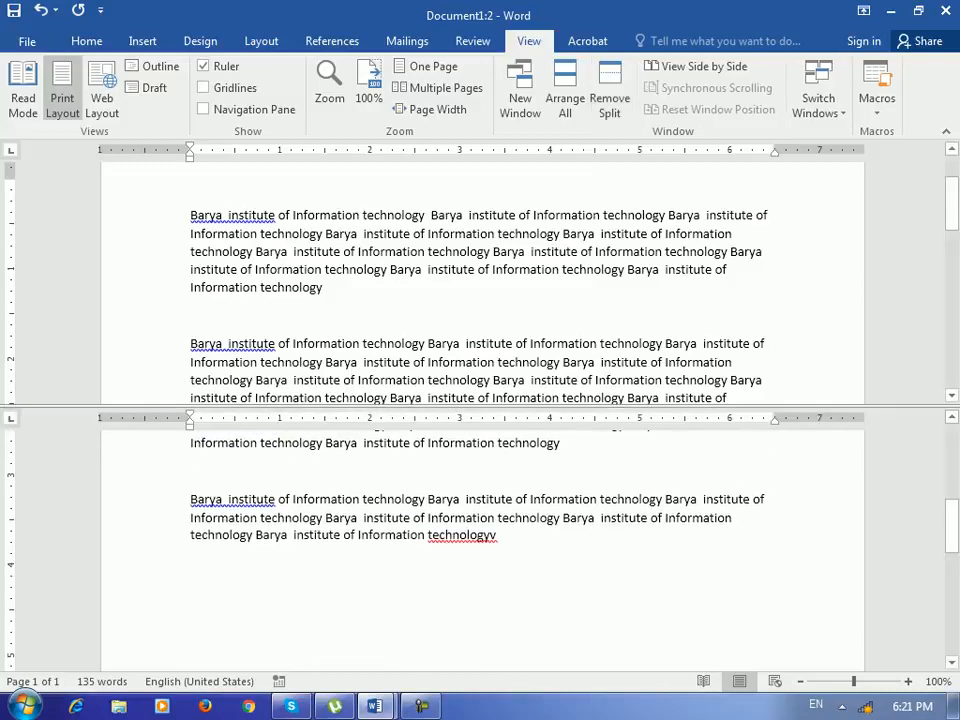
left_click_drag(480, 407, 480, 317)
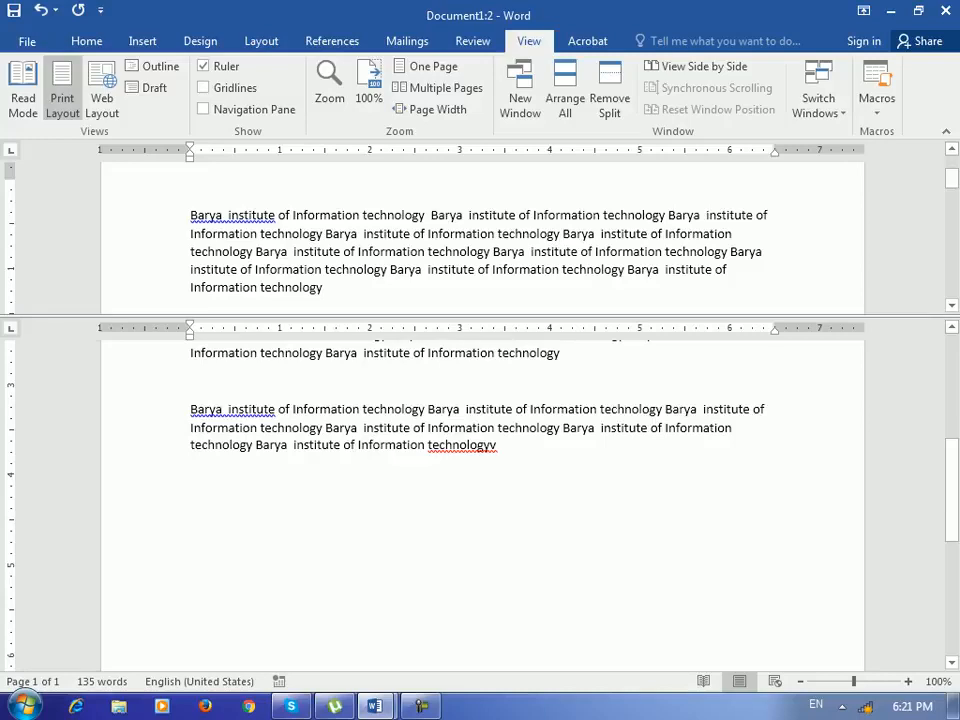
- Insert page breaks at the cursor in the lower pane and paste the sentence onto the new pages
left_click_drag(952, 490, 952, 418)
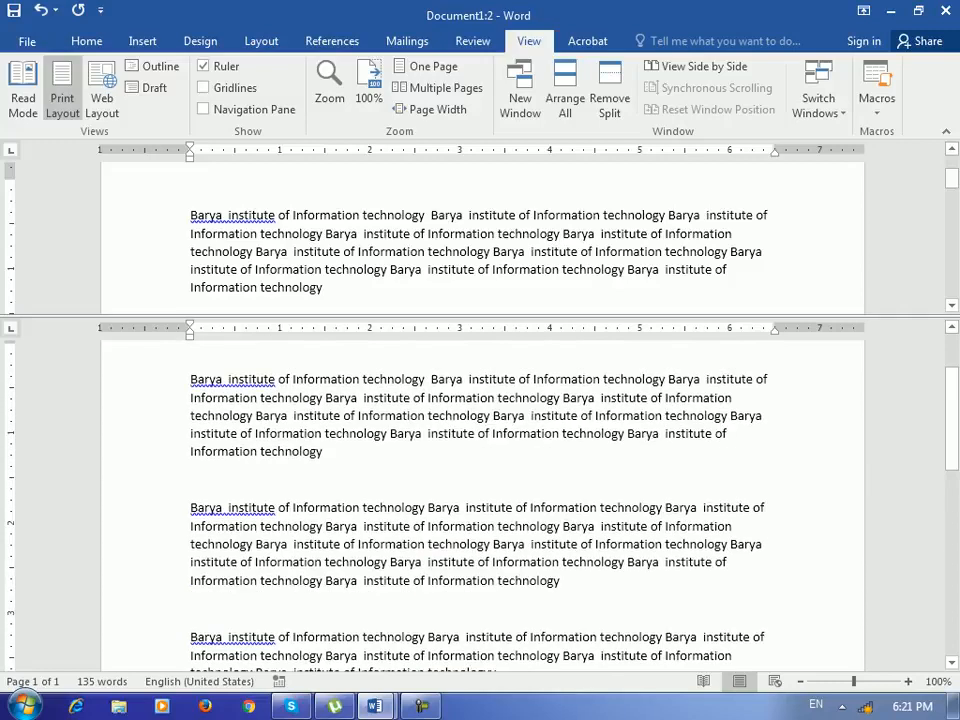
mouse_move(952, 178)
left_mouse_down()
mouse_move(952, 198)
mouse_move(952, 174)
left_mouse_up()
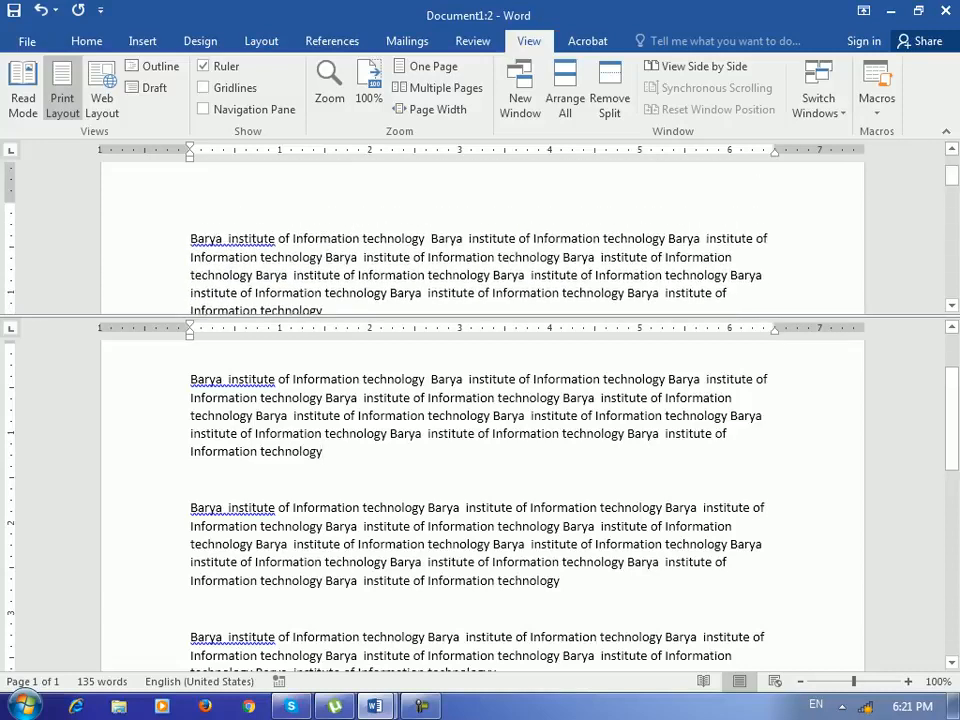
scroll(480, 500, "down", 3)
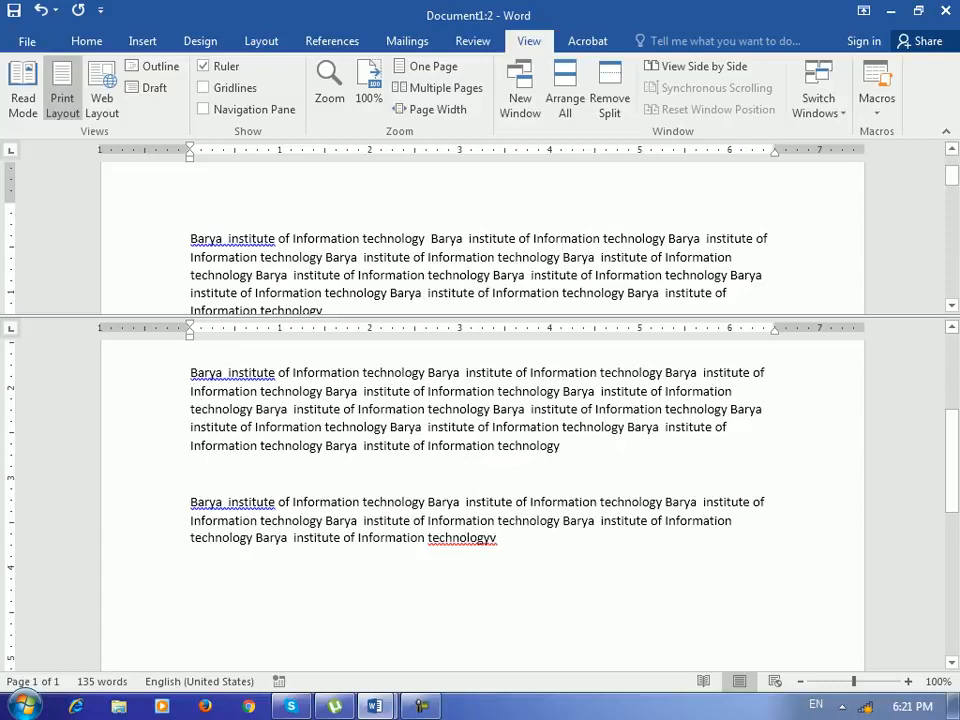
key("ctrl+Return")
key("ctrl+Return")
type("Barya  institute of Information technology Barya  institute of Information technology Barya  institute of Information technology")
key("ctrl+Return")
type("Barya  institute of Information technology")
key("ctrl+Return")
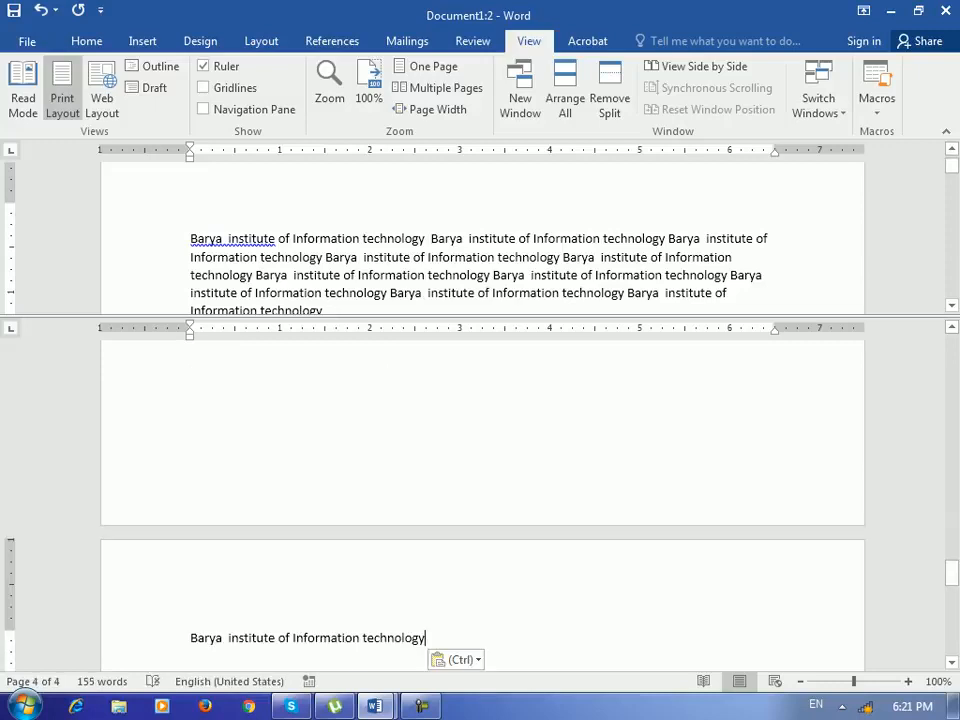
left_click_drag(952, 165, 952, 167)
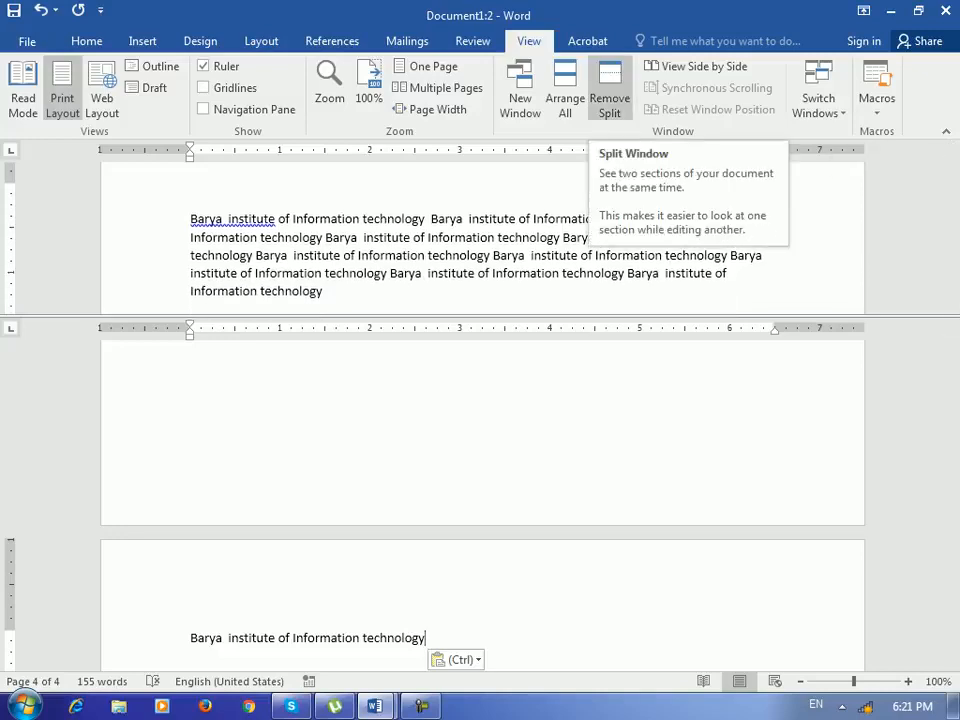
- Remove the split, bring up Document1:1 from the taskbar, and arrange all open windows stacked
left_click(609, 95)
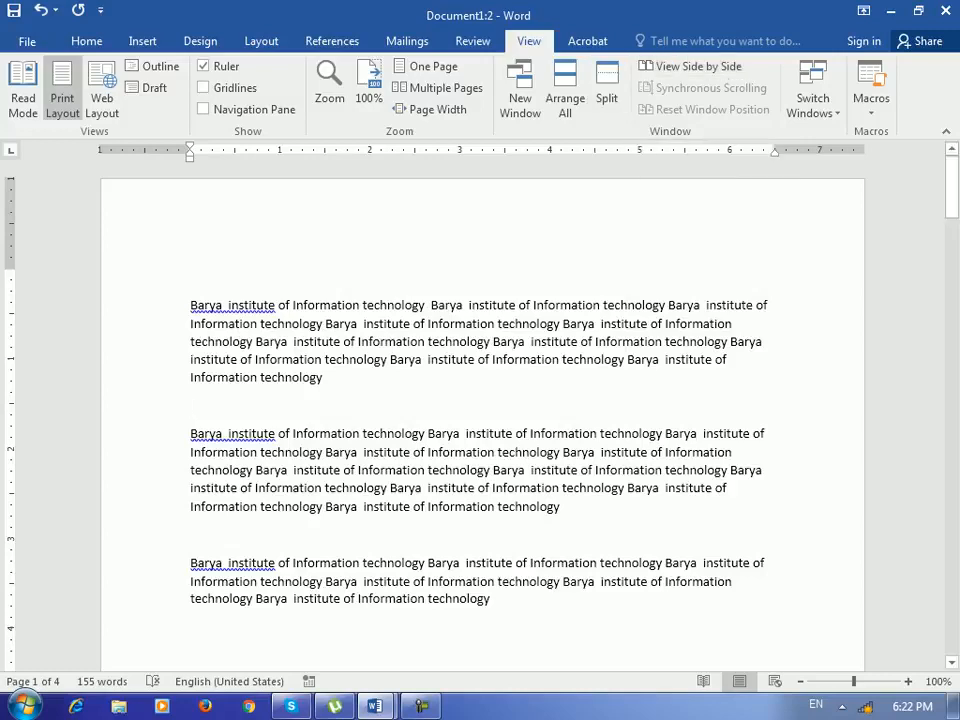
mouse_move(374, 706)
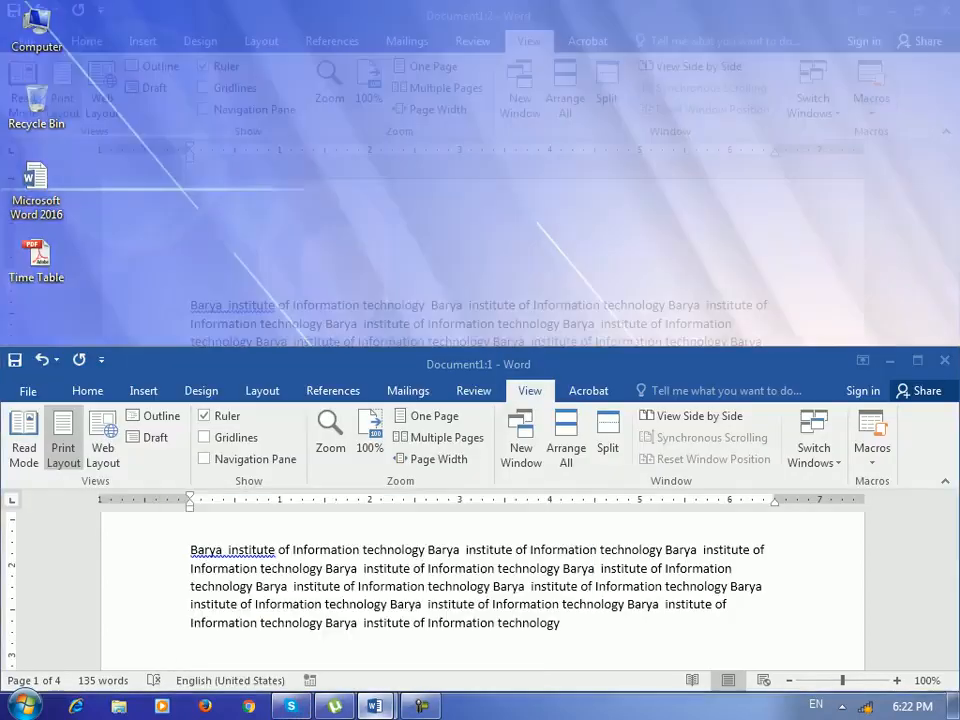
left_click(275, 595)
left_click(565, 98)
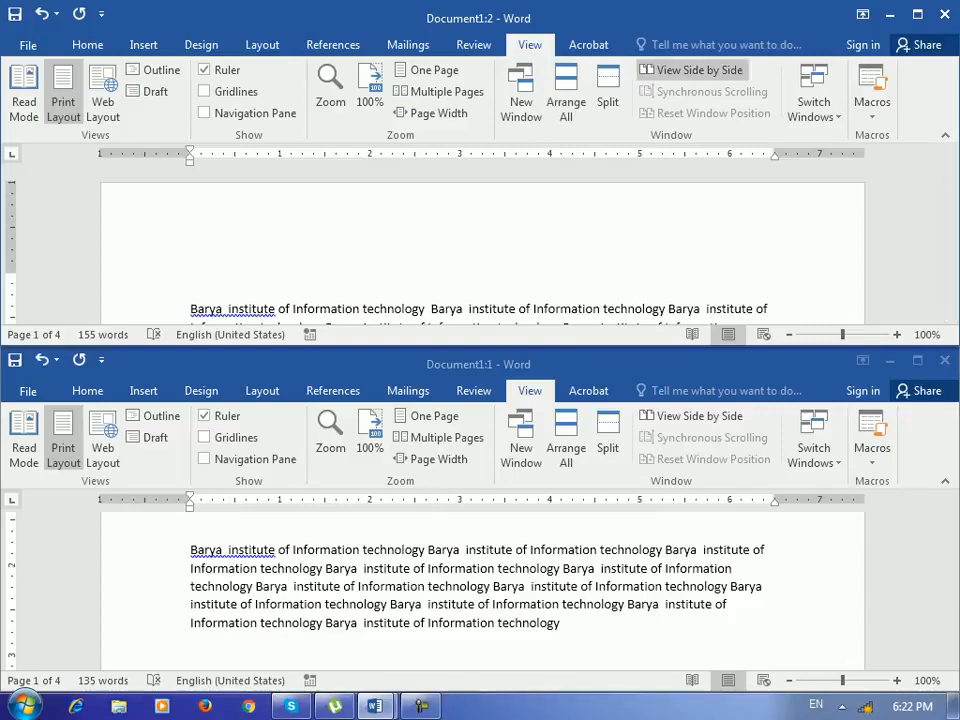
- Place the two document windows side by side and scroll the left window
left_click(690, 70)
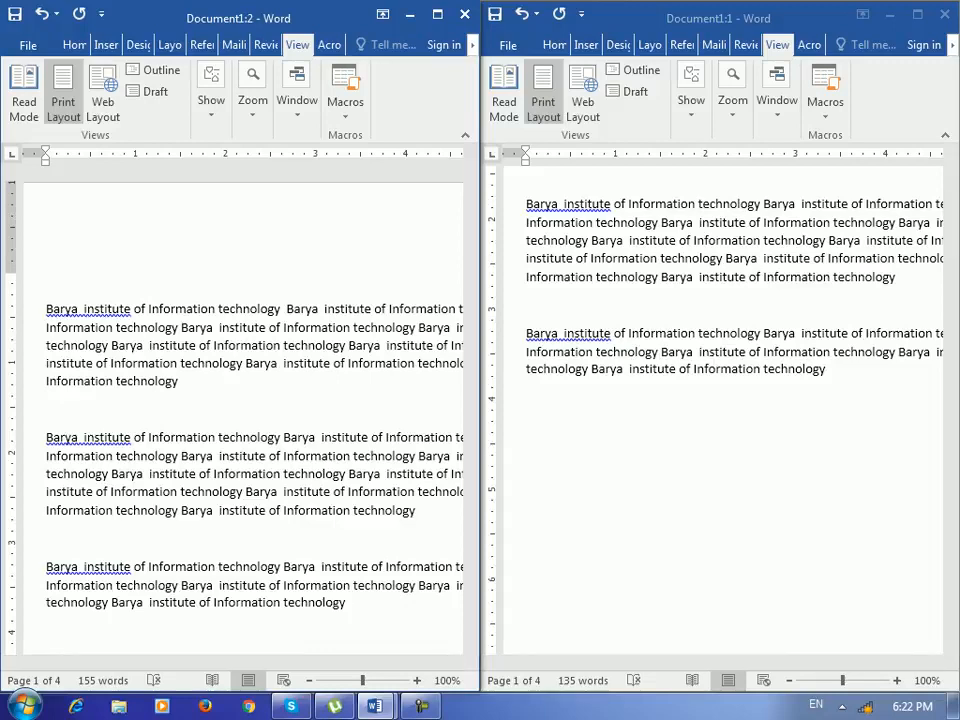
mouse_move(471, 195)
left_mouse_down()
mouse_move(471, 213)
mouse_move(471, 202)
left_mouse_up()
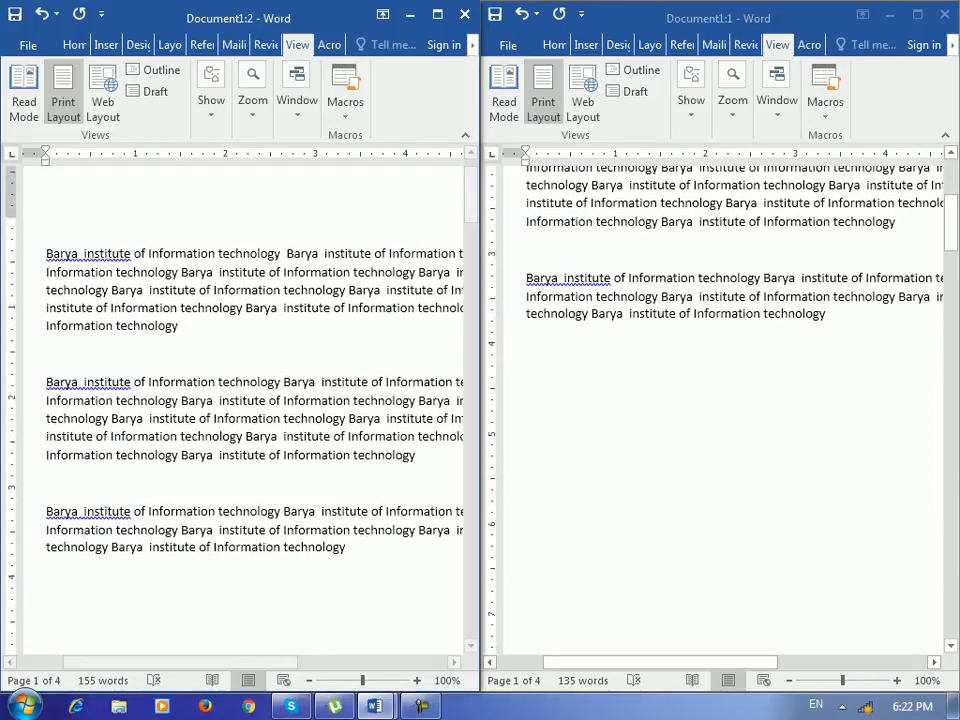
scroll(471, 195, "up", 1)
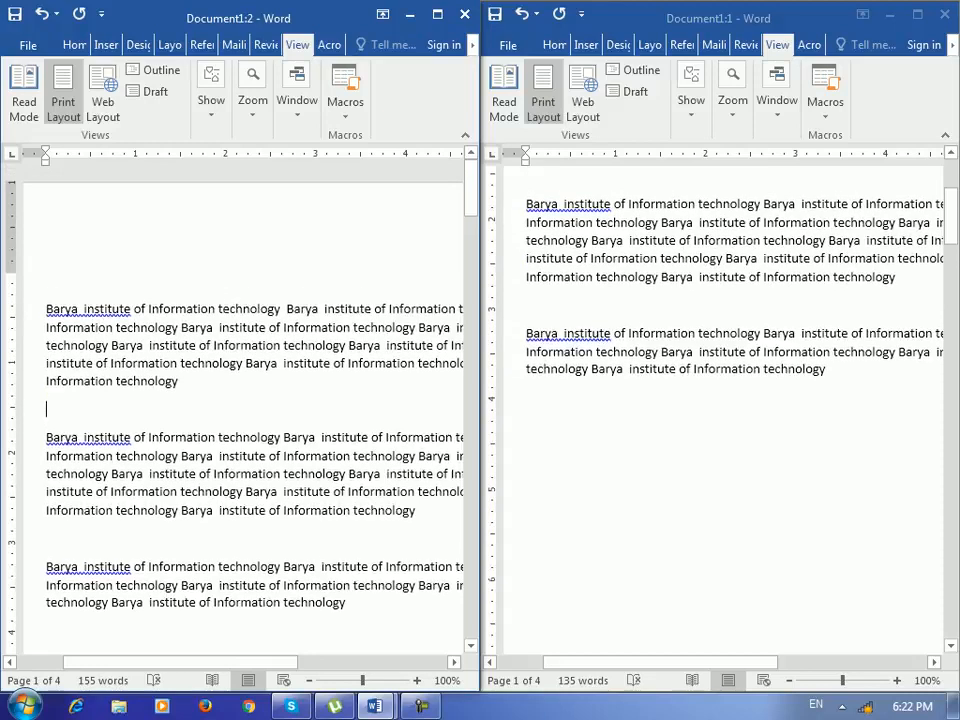
mouse_move(471, 192)
left_mouse_down()
mouse_move(471, 203)
mouse_move(471, 195)
left_mouse_up()
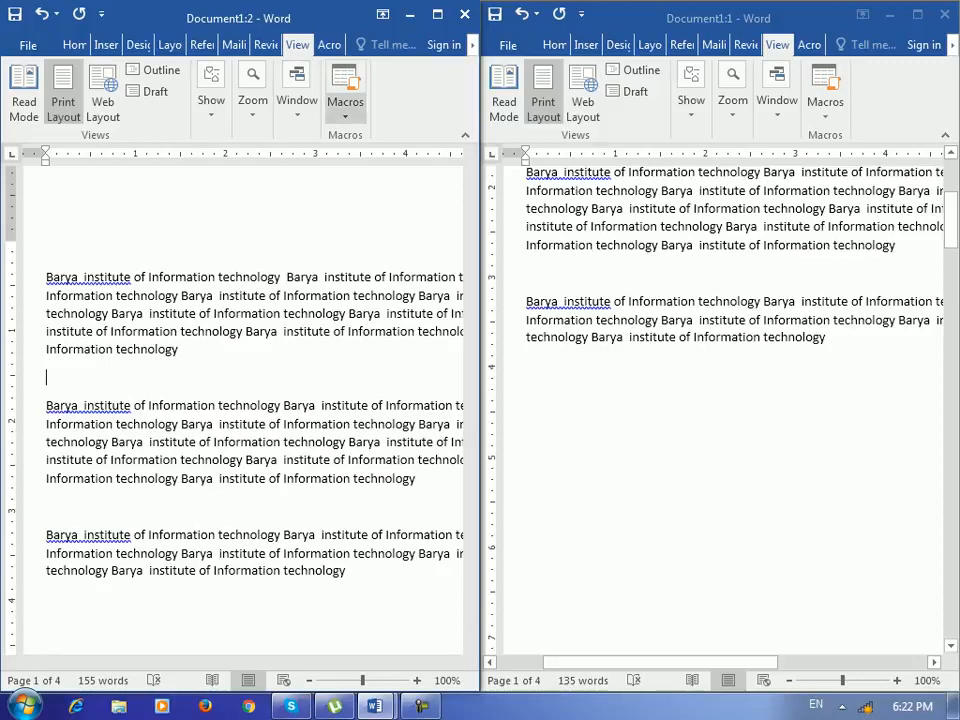
- Check the synchronous scrolling option and scroll through both side-by-side windows
left_click(297, 105)
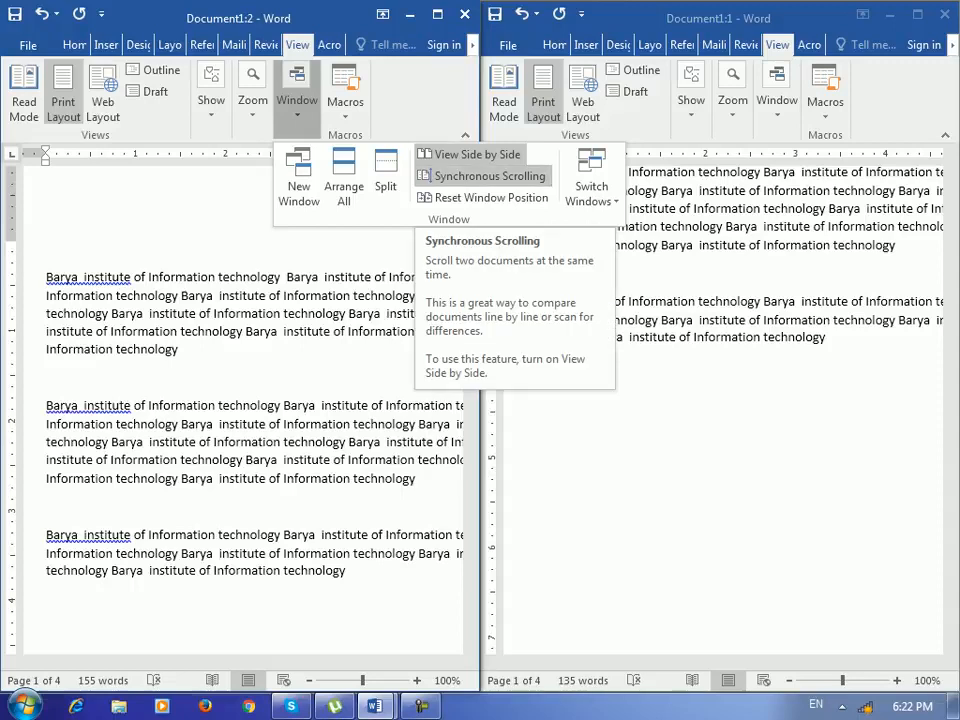
left_click(46, 378)
mouse_move(471, 202)
left_mouse_down()
mouse_move(471, 219)
mouse_move(471, 206)
left_mouse_up()
mouse_move(951, 220)
left_mouse_down()
mouse_move(951, 236)
mouse_move(951, 212)
left_mouse_up()
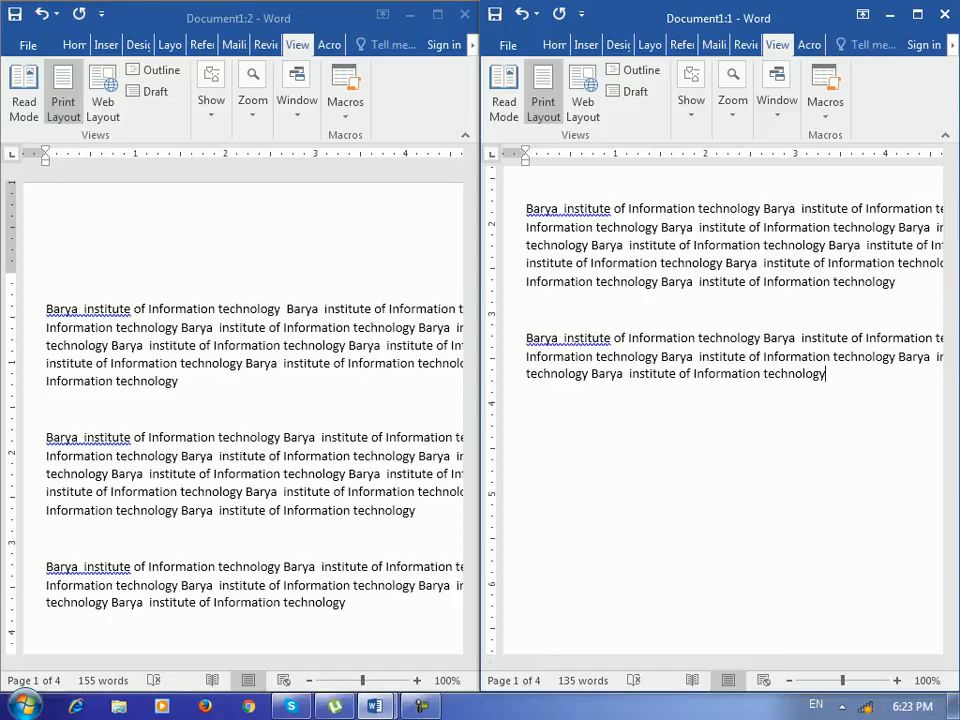
left_click(47, 408)
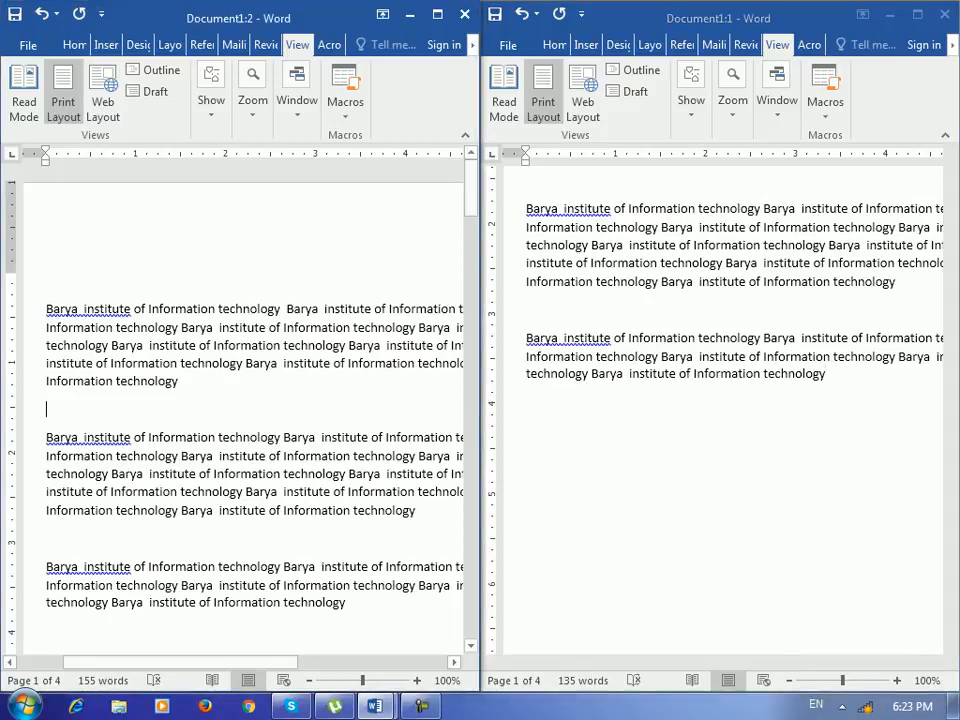
left_click_drag(471, 199, 471, 216)
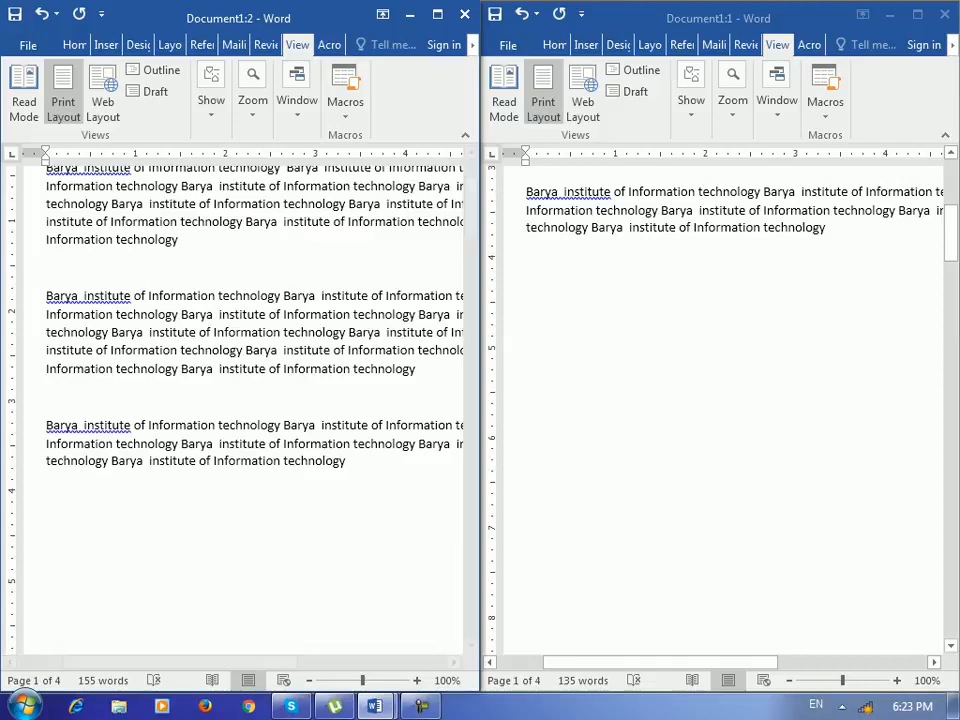
left_click_drag(951, 249, 951, 239)
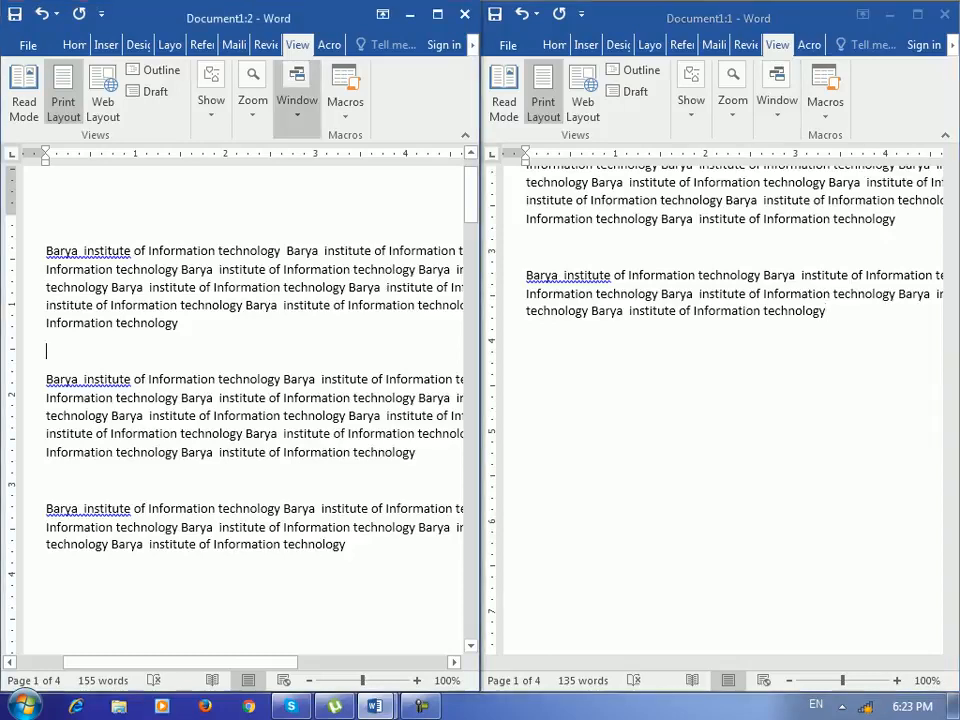
- Toggle synchronous scrolling off and scroll each side-by-side window separately
left_click(297, 100)
left_click(484, 176)
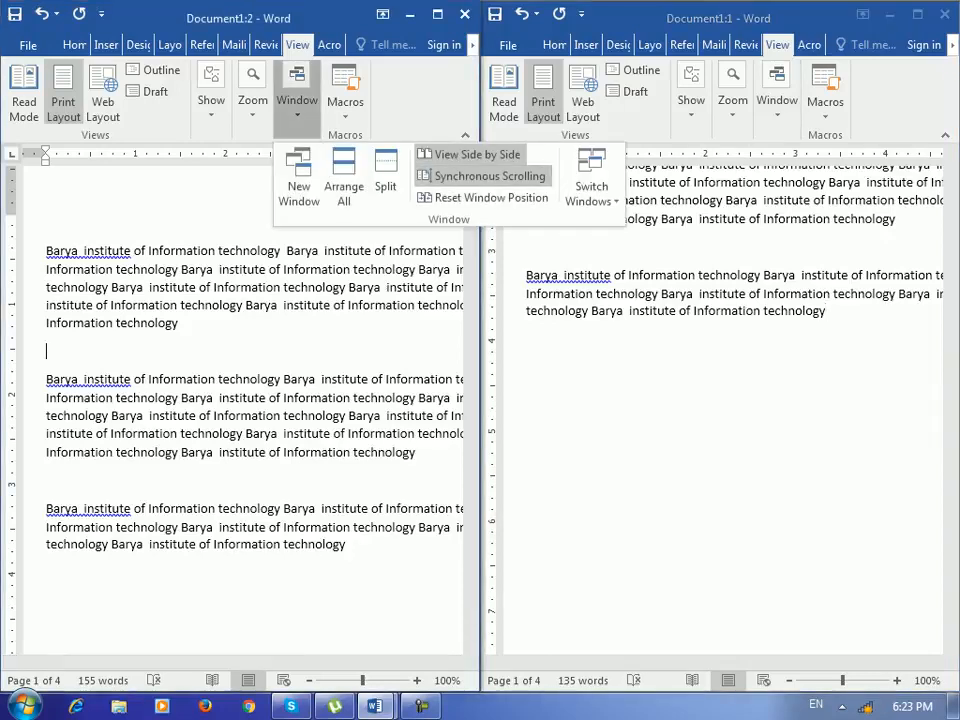
left_click_drag(471, 190, 471, 191)
left_click(826, 311)
left_click_drag(951, 227, 951, 192)
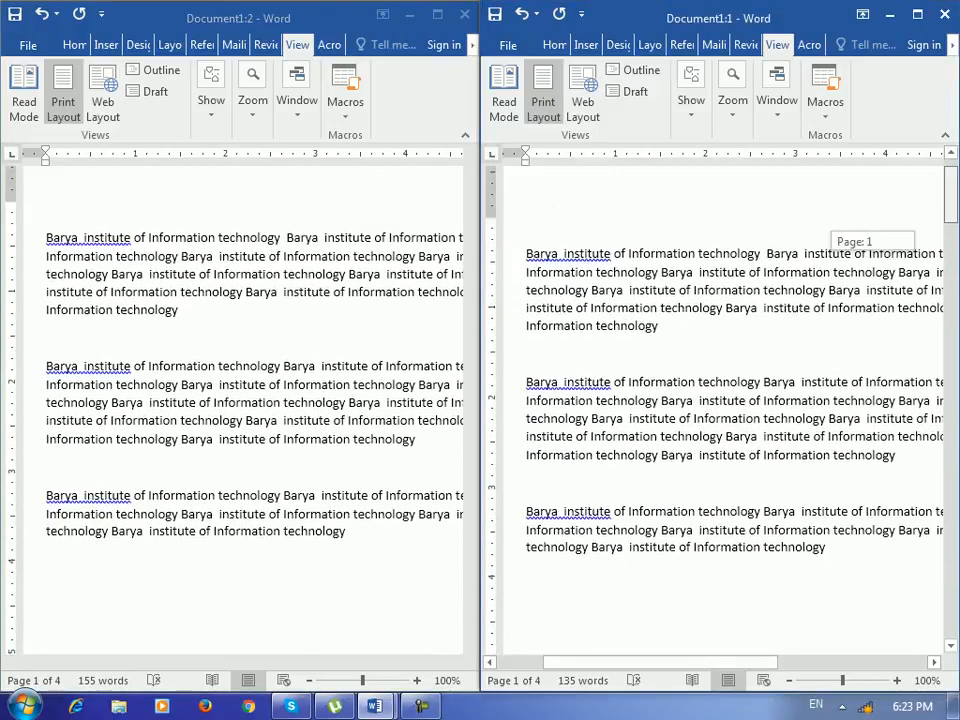
- Toggle synchronous scrolling back on and close the Window options
left_click(297, 98)
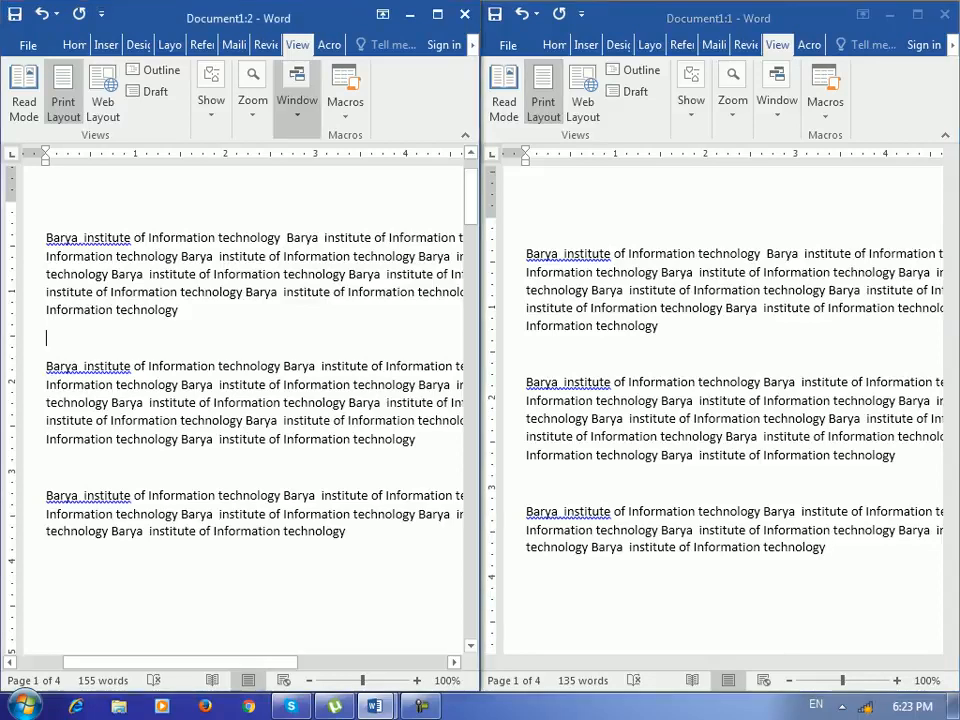
left_click(490, 176)
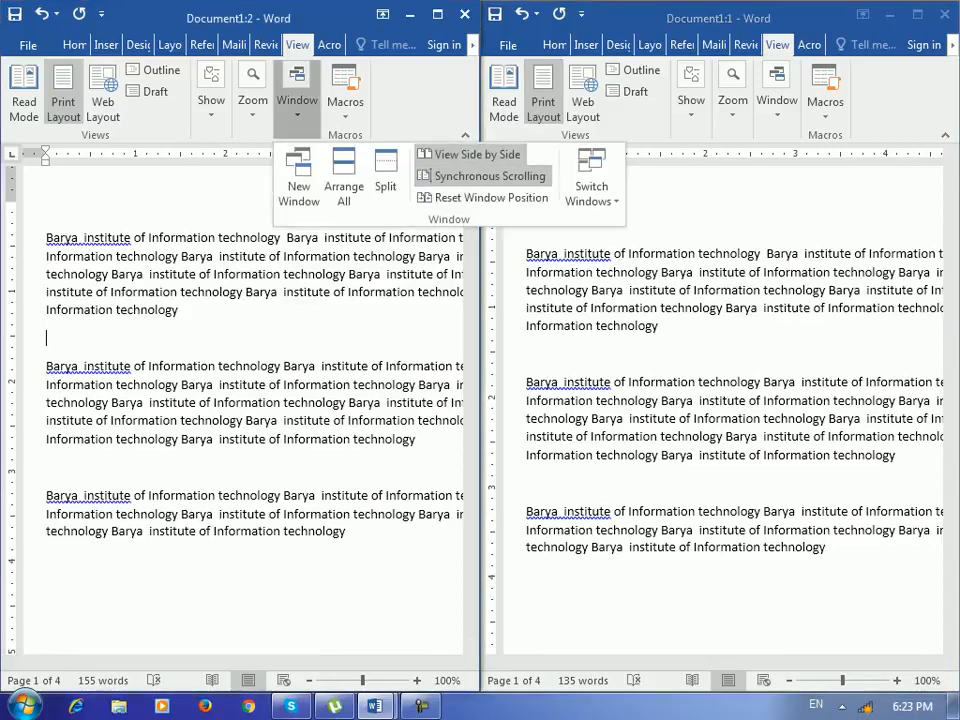
key("Escape")
mouse_move(471, 196)
left_mouse_down()
mouse_move(471, 207)
mouse_move(471, 196)
left_mouse_up()
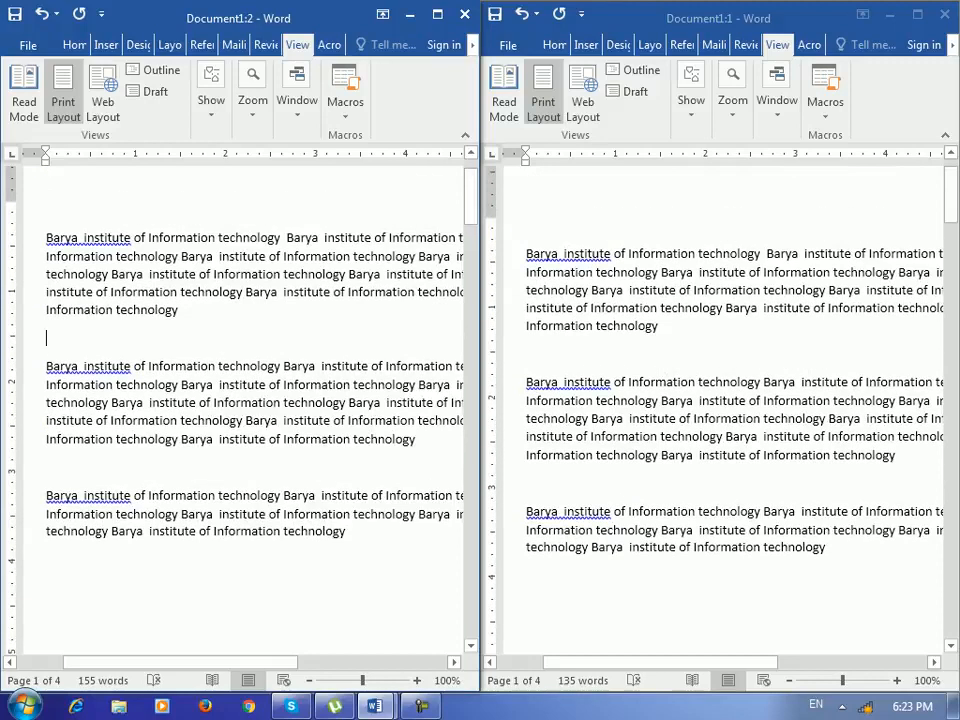
- Maximize the Document1:2 window, then restore the side-by-side layout with Reset Window Position
double_click(329, 11)
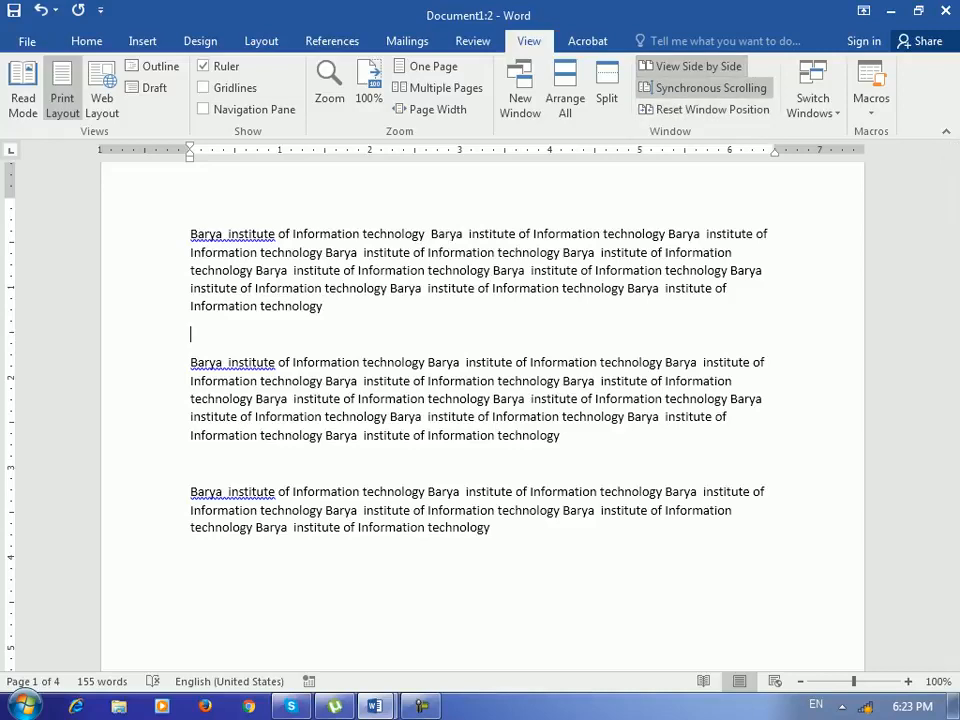
left_click(698, 66)
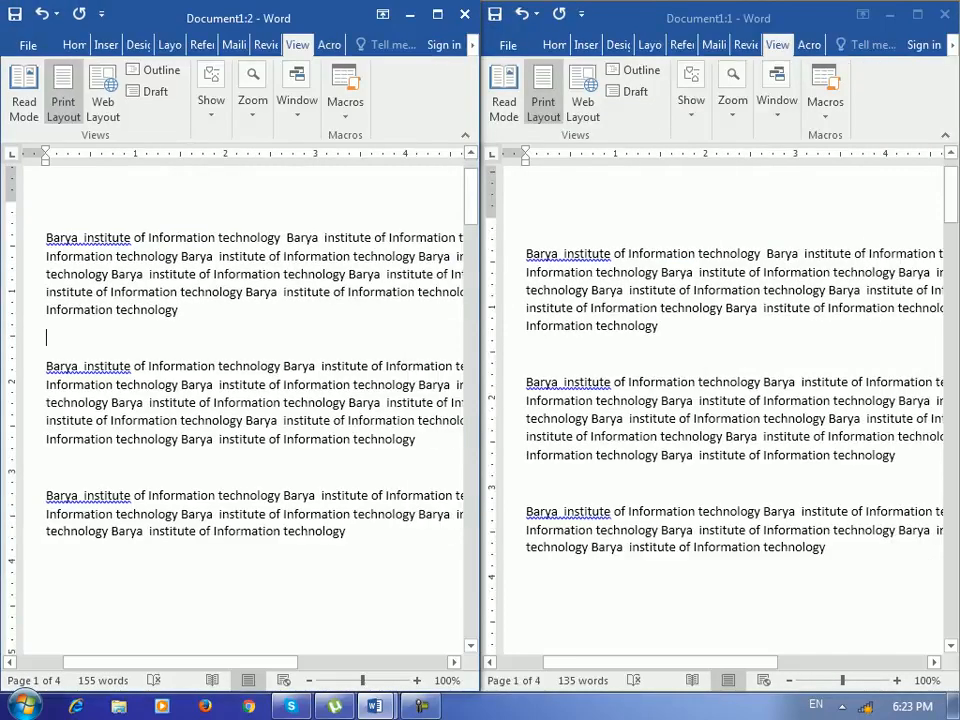
left_click(437, 15)
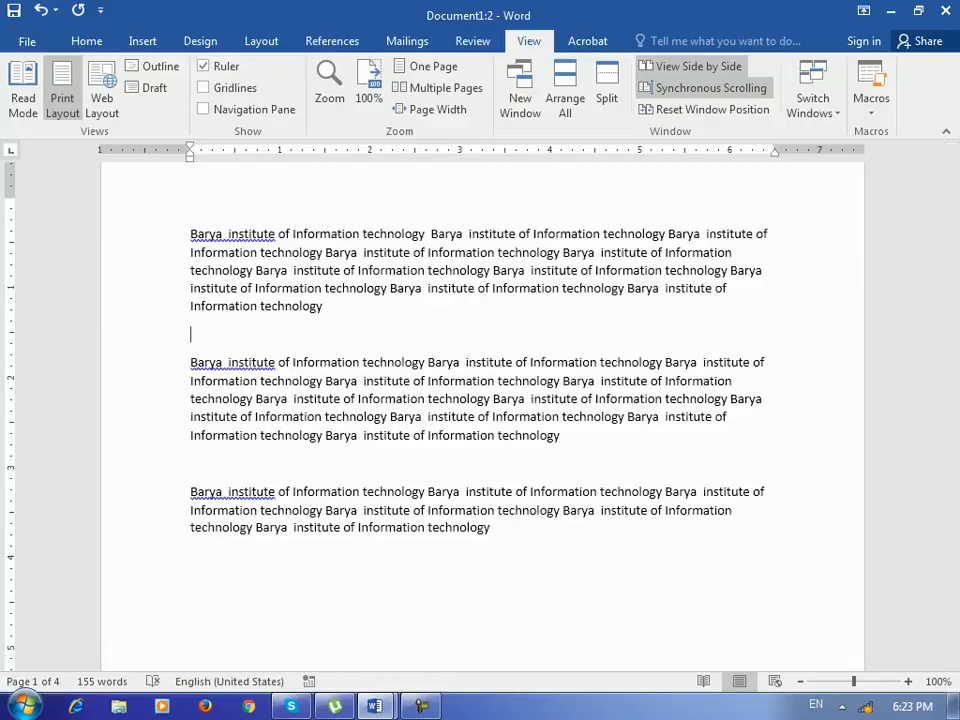
left_click(712, 109)
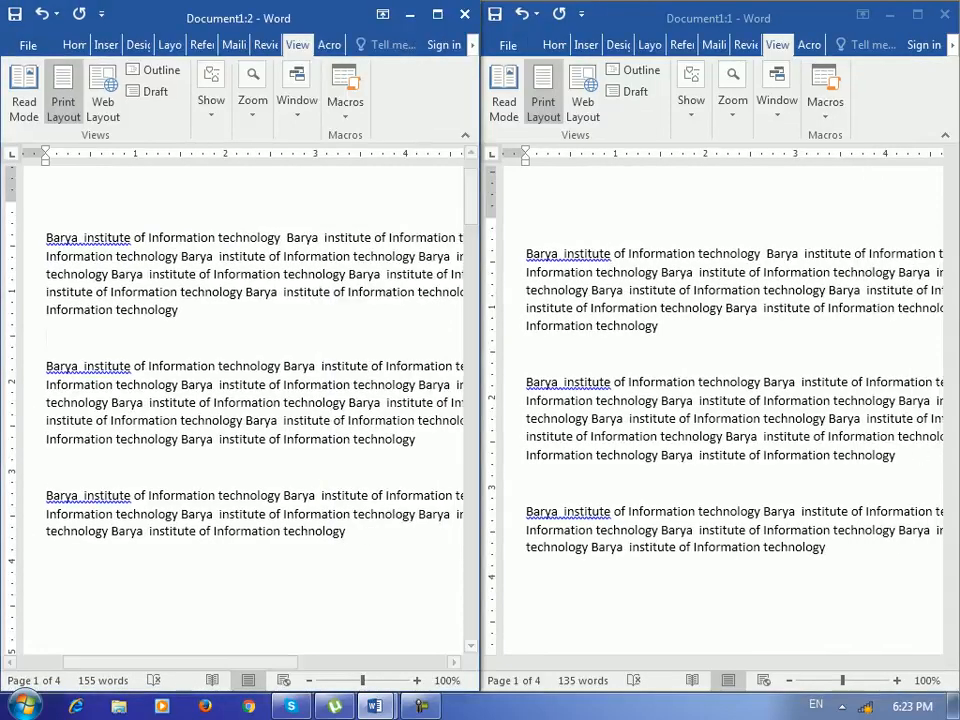
- Alternate between maximizing Document1:2 and resetting the window positions, placing the cursor below the third paragraph
left_click(437, 14)
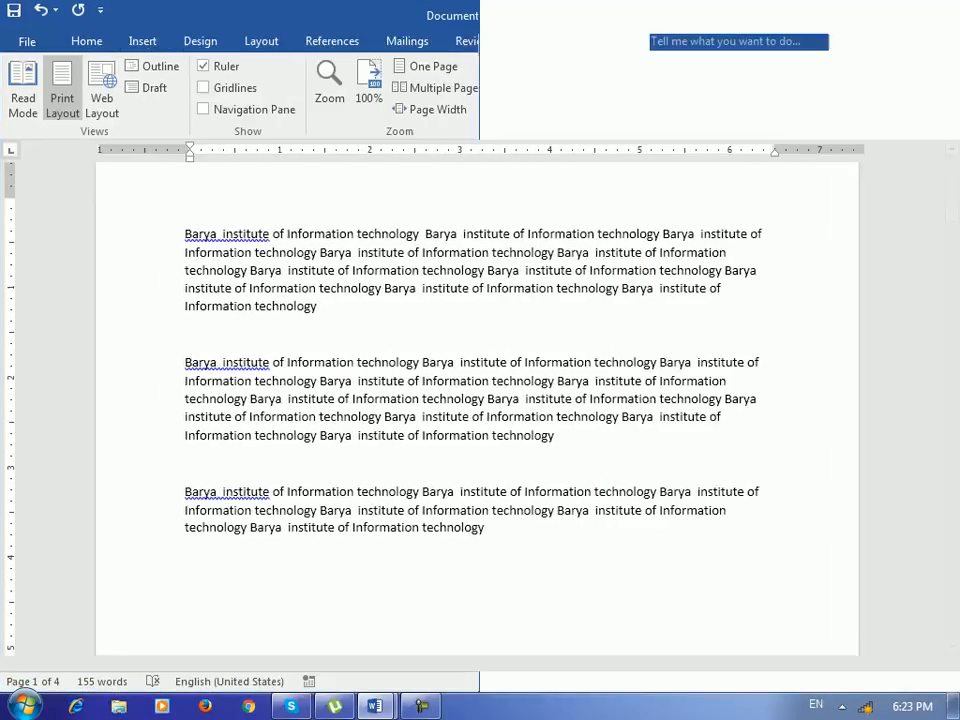
scroll(482, 416, "down", 2)
left_click(370, 465)
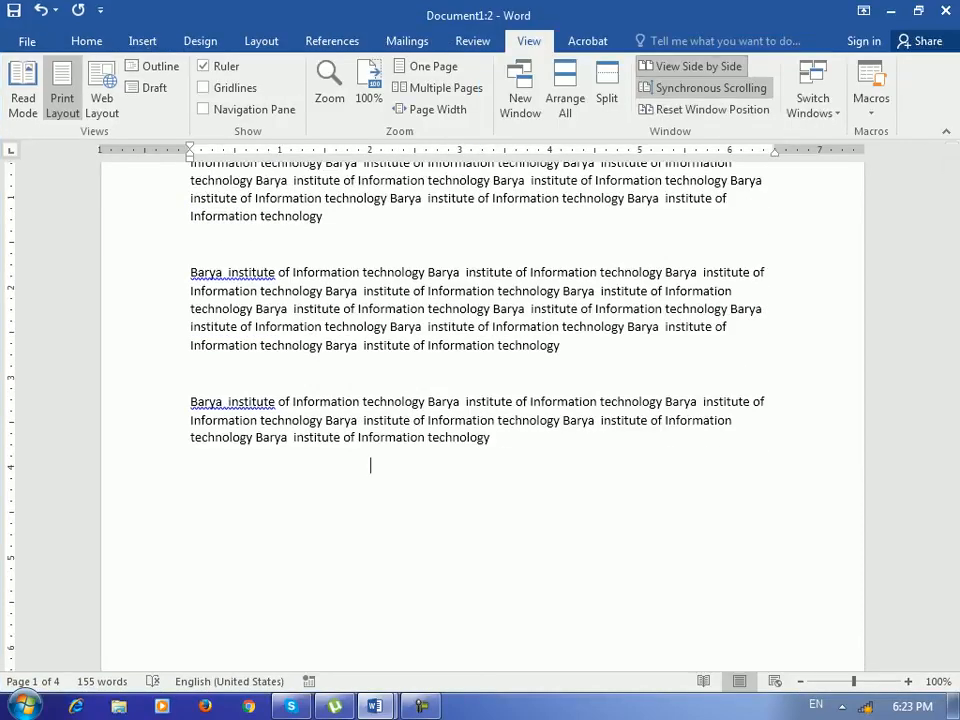
left_click(712, 109)
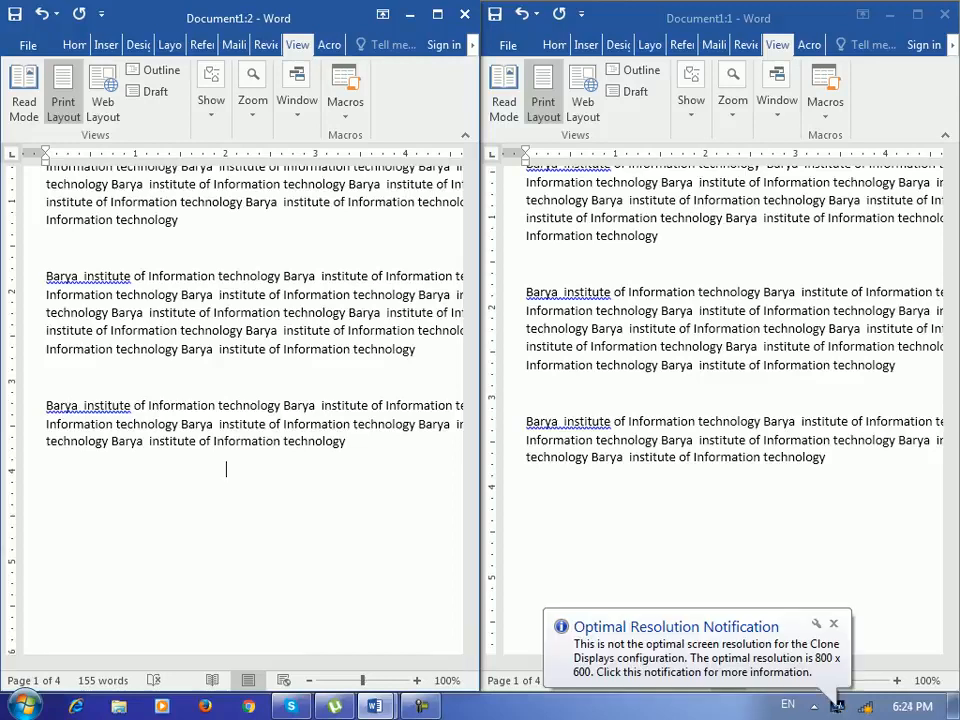
left_click(297, 100)
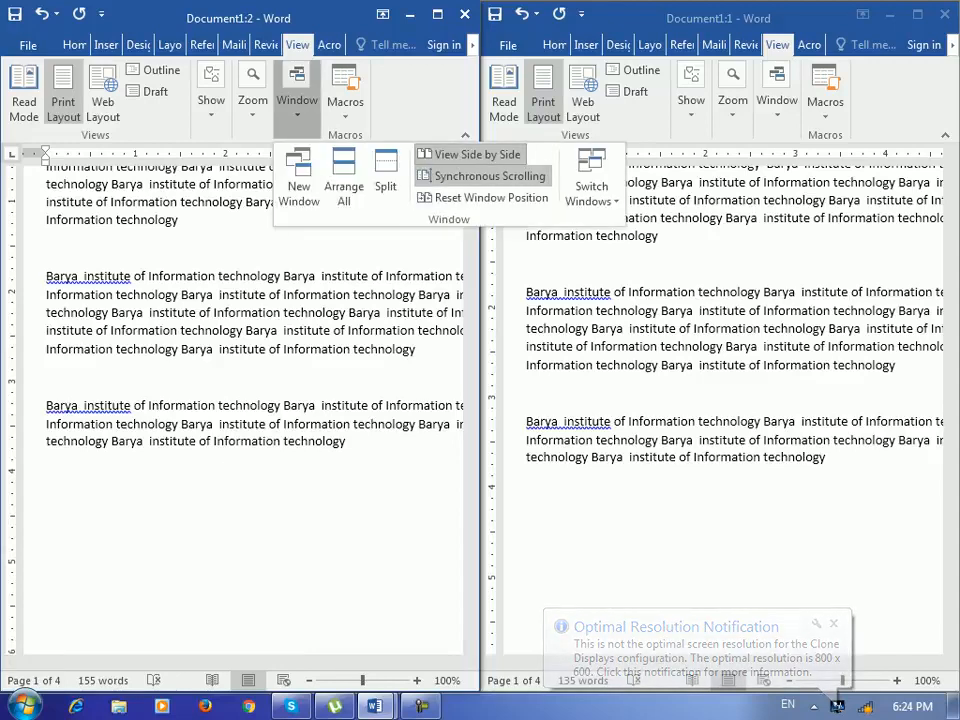
left_click(437, 15)
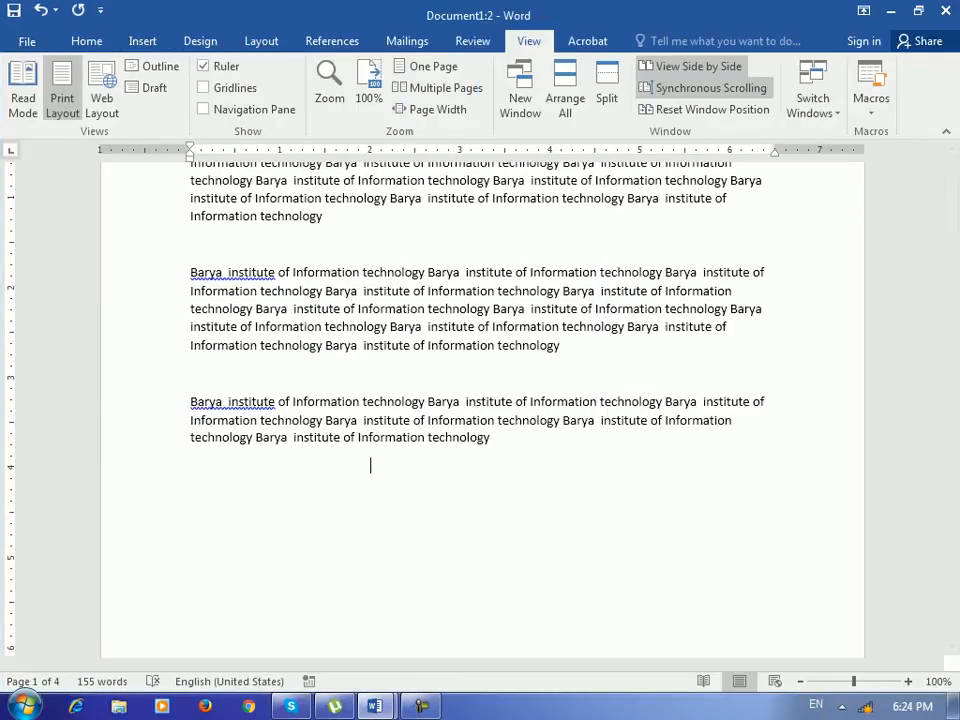
left_click(712, 110)
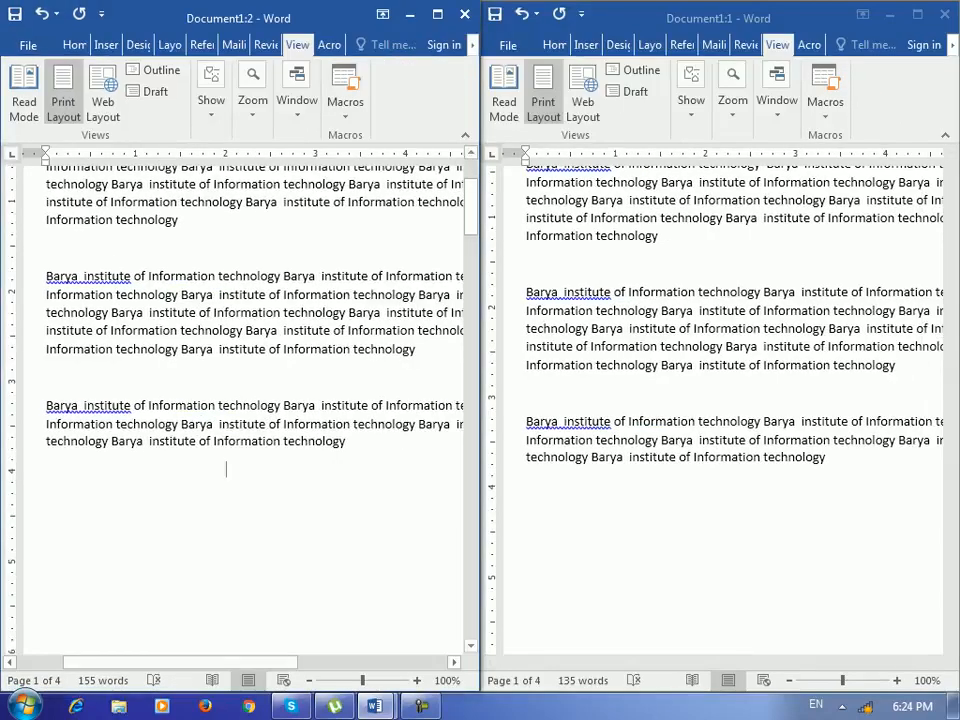
left_click(437, 15)
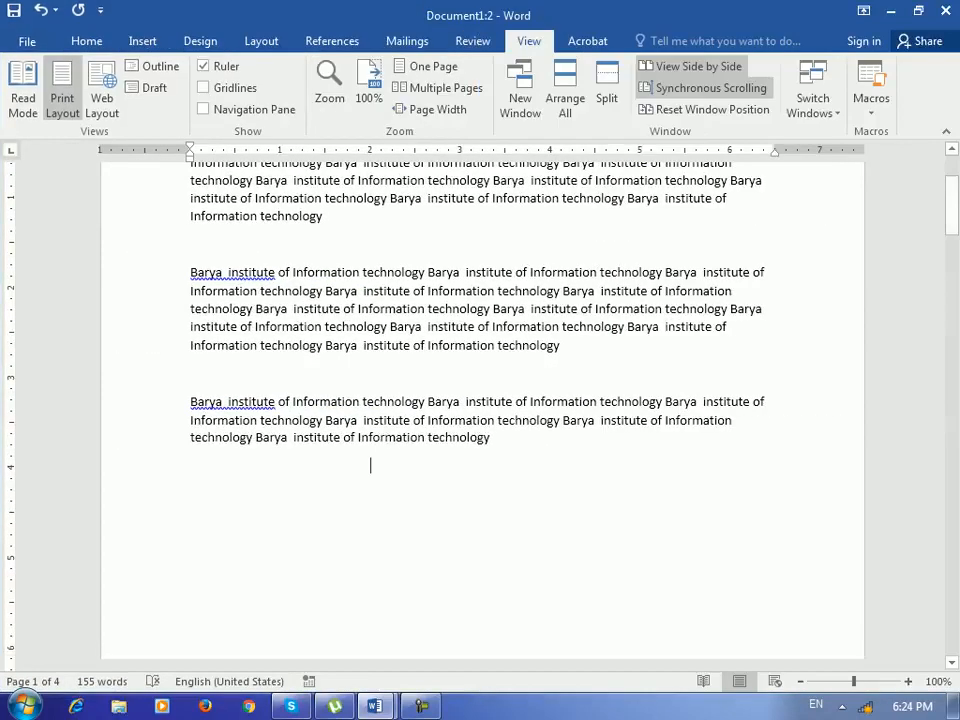
- Turn off View Side by Side and maximize the Document1:2 window
left_click(698, 66)
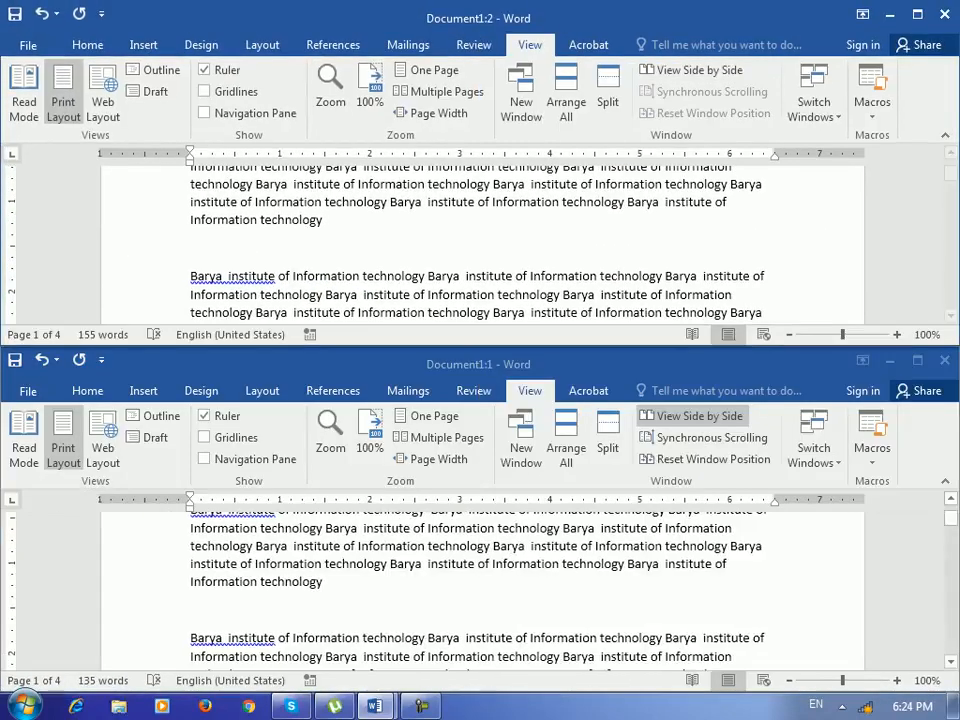
left_click(917, 11)
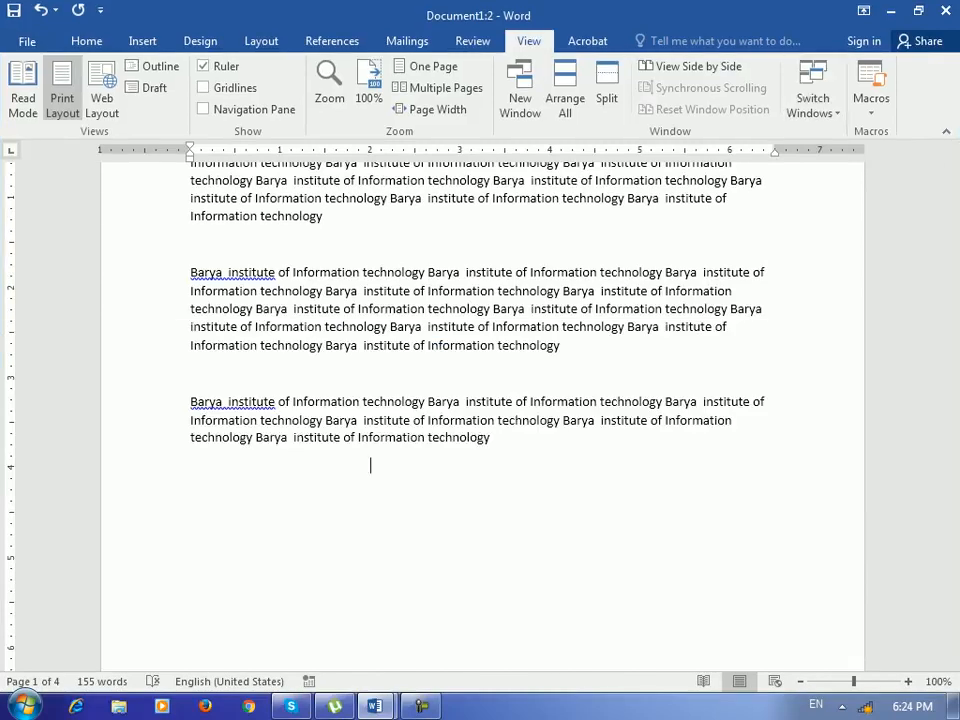
- Switch to the Document1:1 window from the taskbar and maximize it
mouse_move(375, 706)
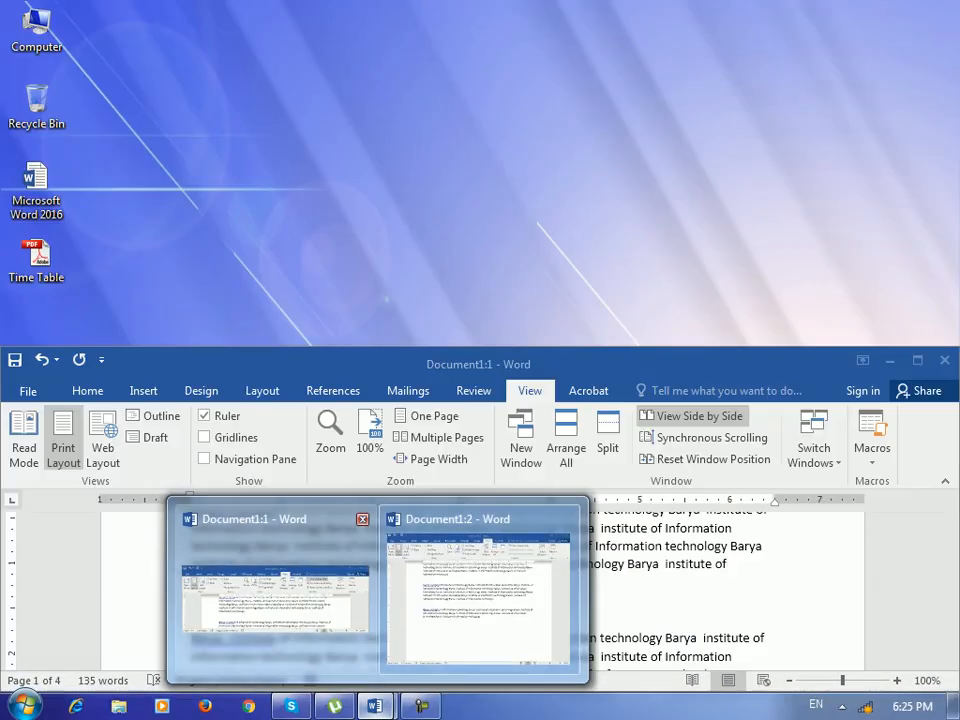
left_click(275, 598)
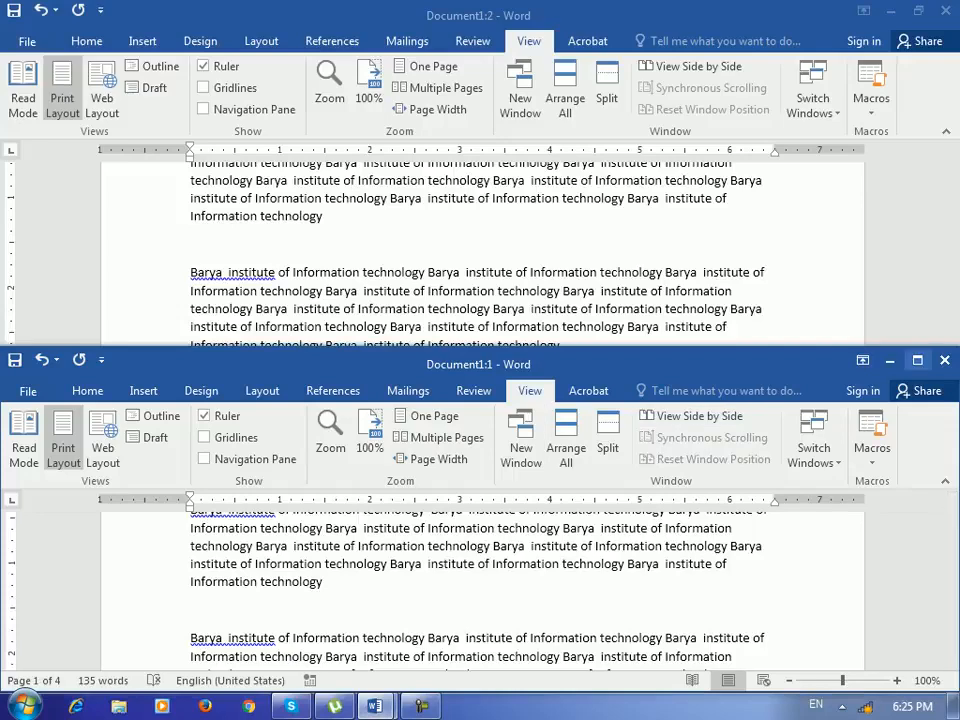
left_click(918, 361)
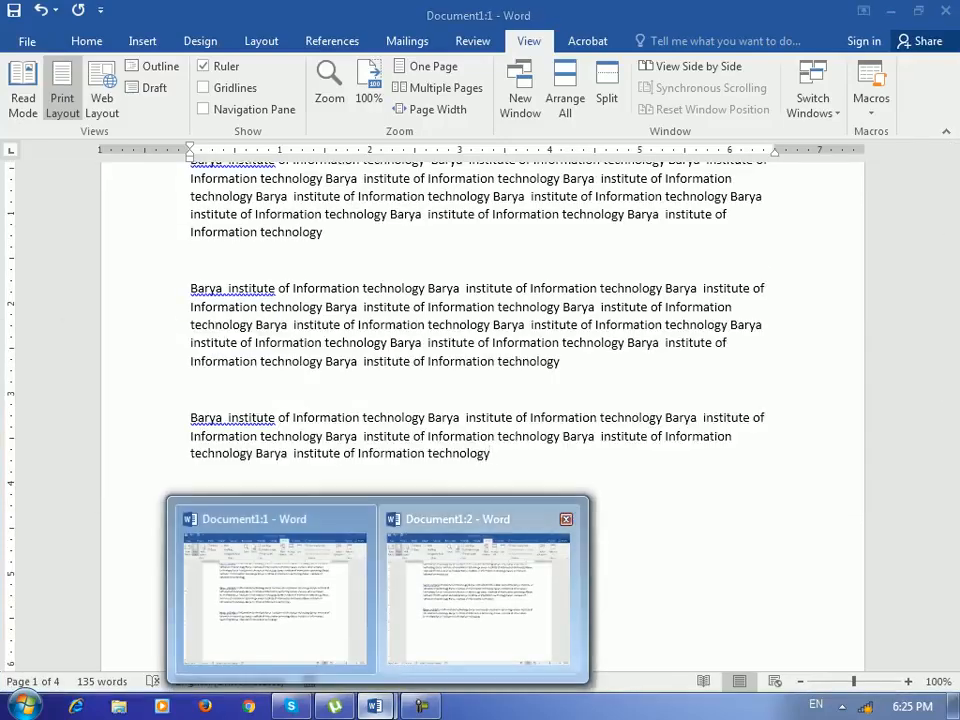
- Return to Document1:2, then switch to Document1:1 using Switch Windows
left_click(480, 600)
left_click(813, 98)
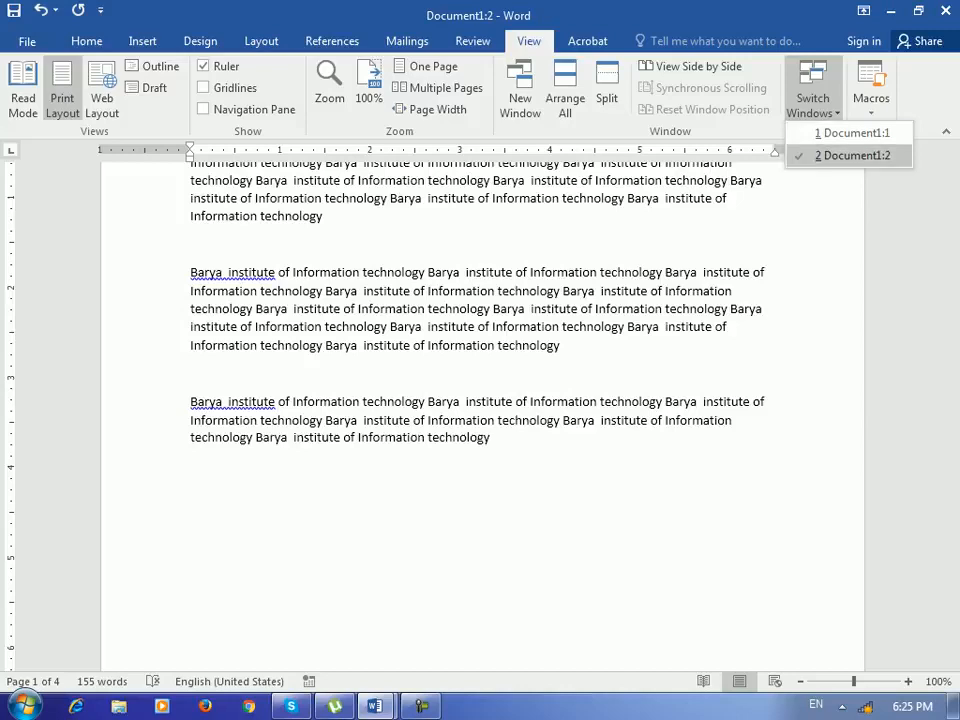
left_click(850, 133)
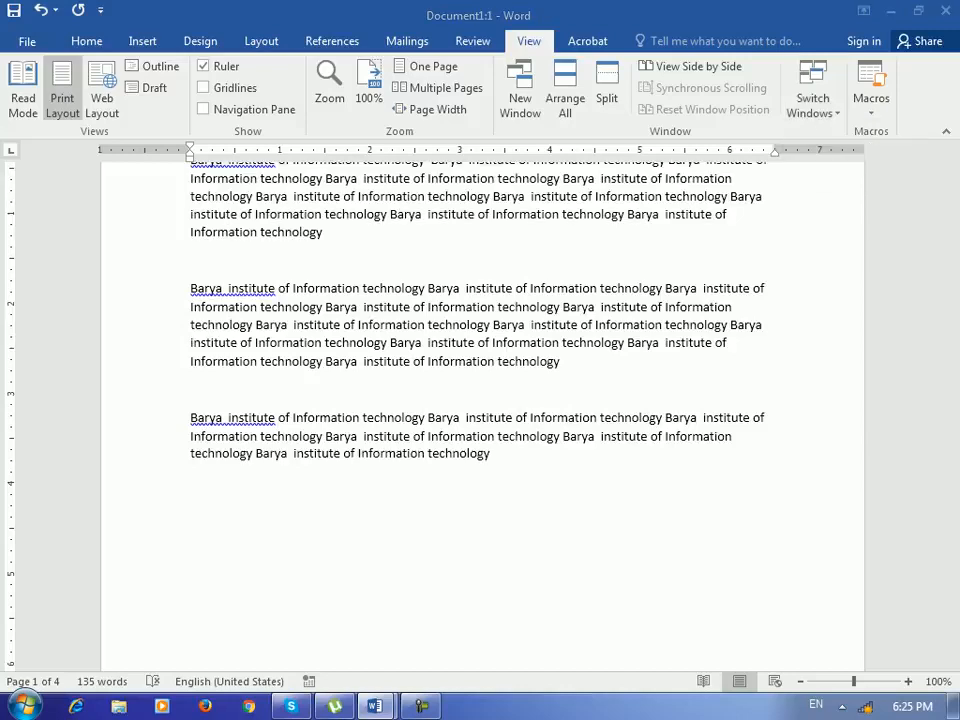
- Create a new blank document, then switch back to the Document1:1 window using Switch Windows
left_click(813, 98)
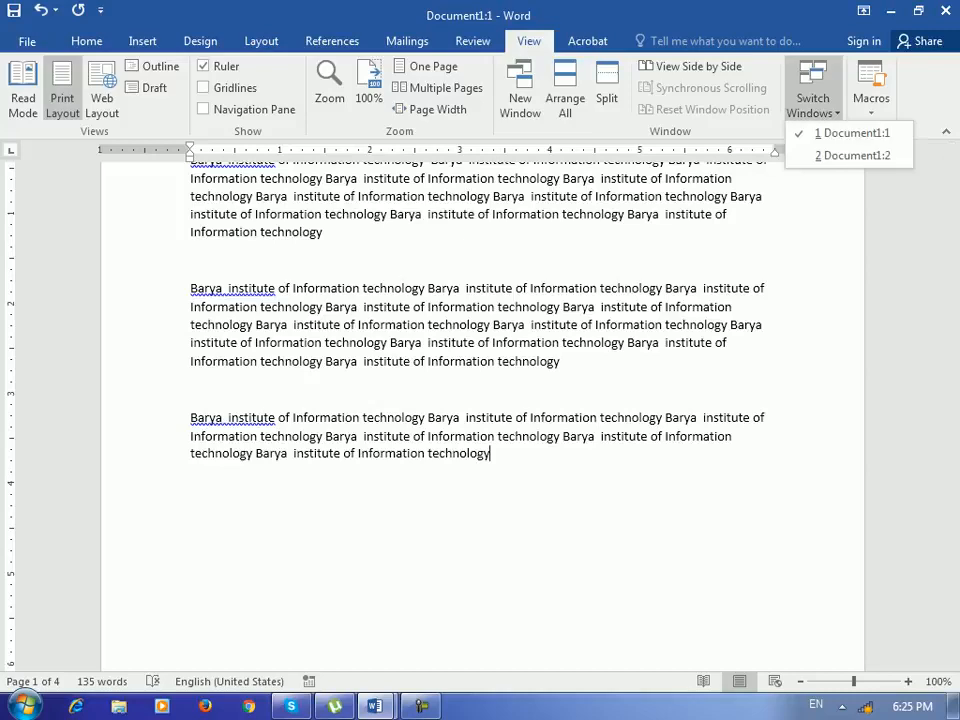
left_click(813, 98)
key("ctrl+n")
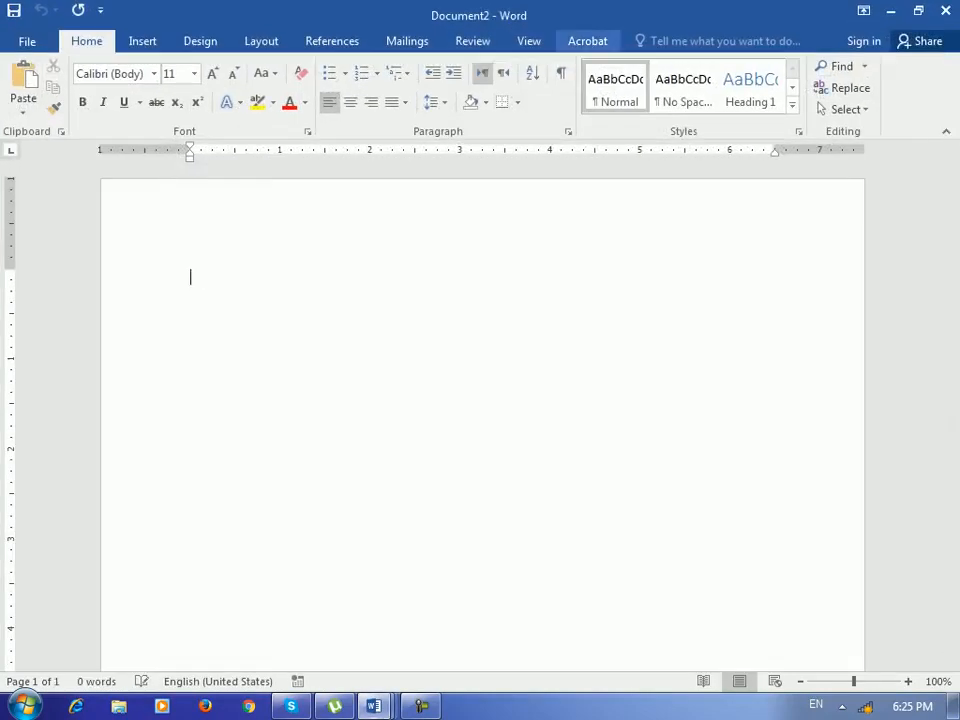
left_click(529, 40)
left_click(813, 98)
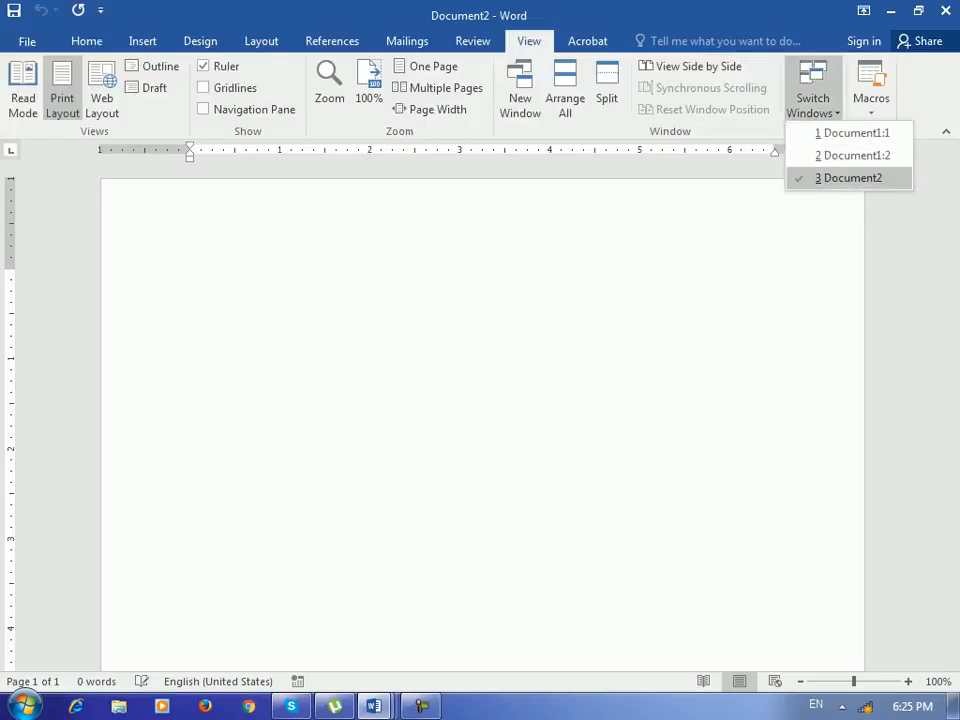
left_click(852, 133)
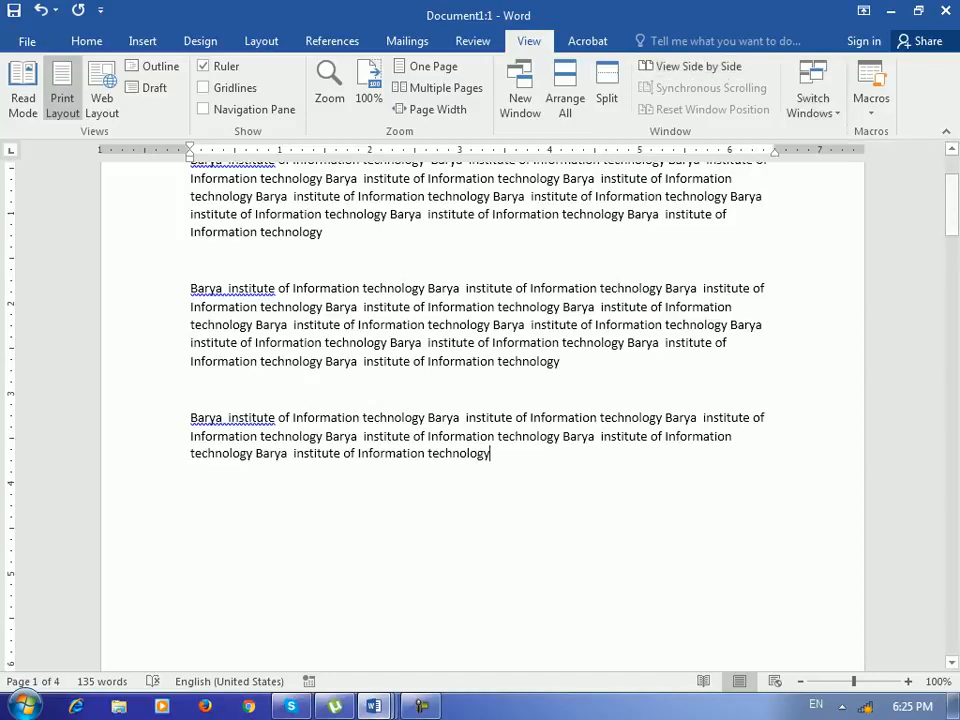
left_click(871, 105)
left_click(871, 105)
scroll(480, 400, "up", 3)
left_click(871, 105)
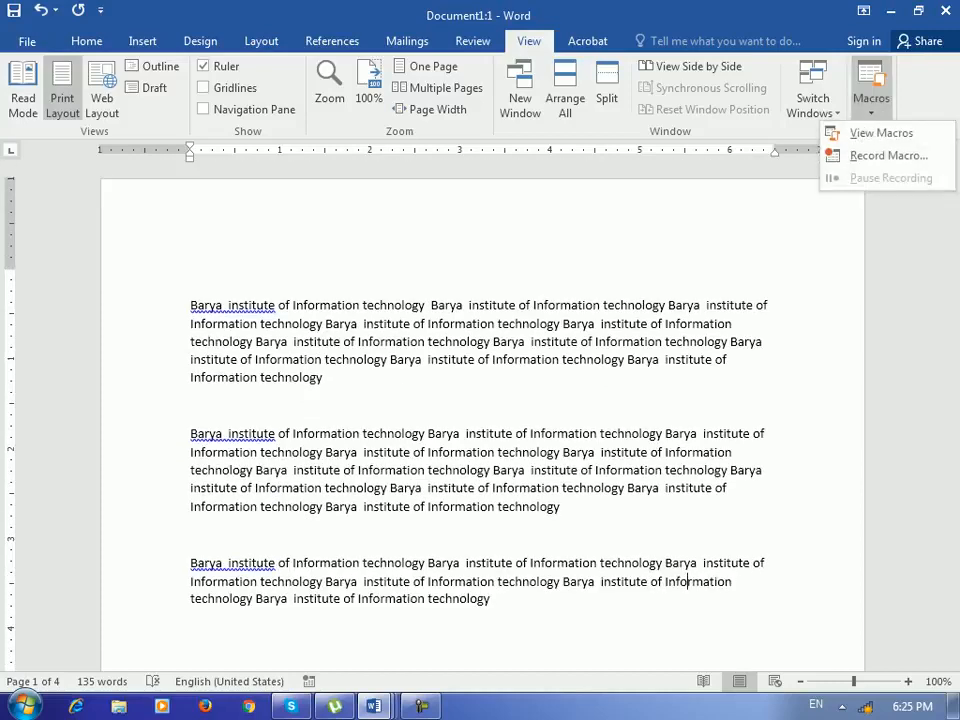
left_click(323, 377)
left_click(323, 377)
scroll(369, 311, "down", 5)
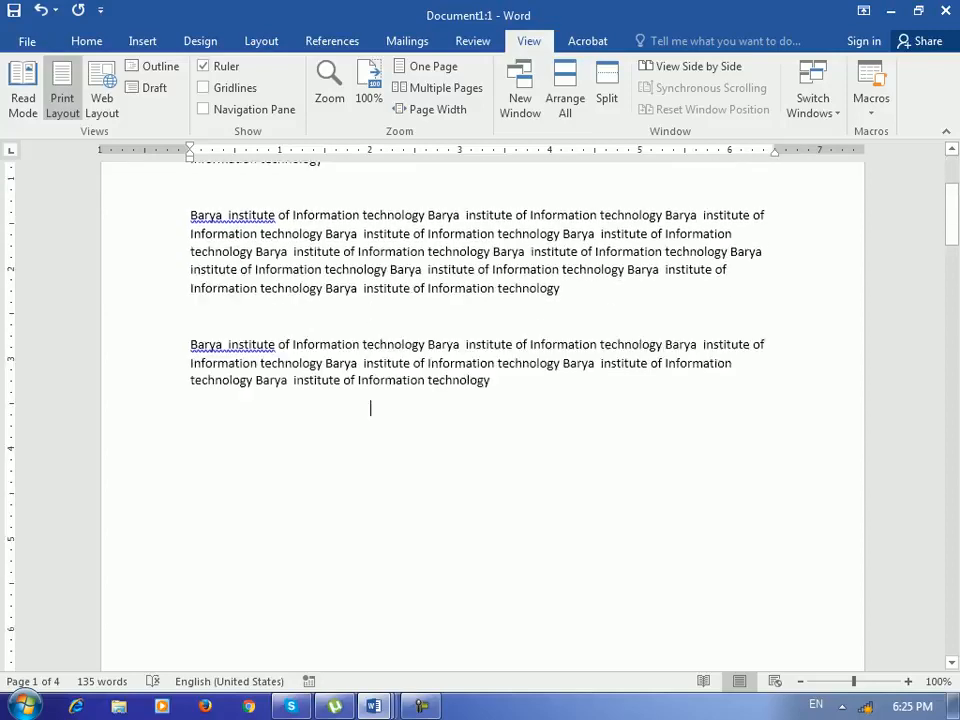
scroll(369, 311, "up", 2)
scroll(370, 446, "up", 3)
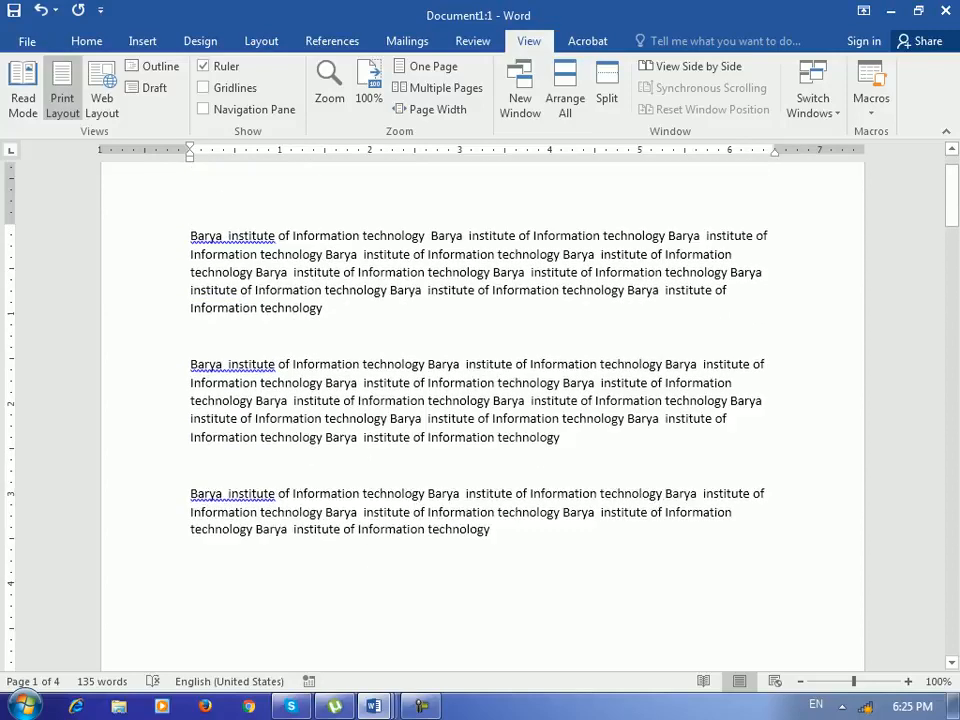
- Place the cursor after the last paragraph and start recording a macro named Macro1 with default settings
left_click_drag(370, 581, 190, 260)
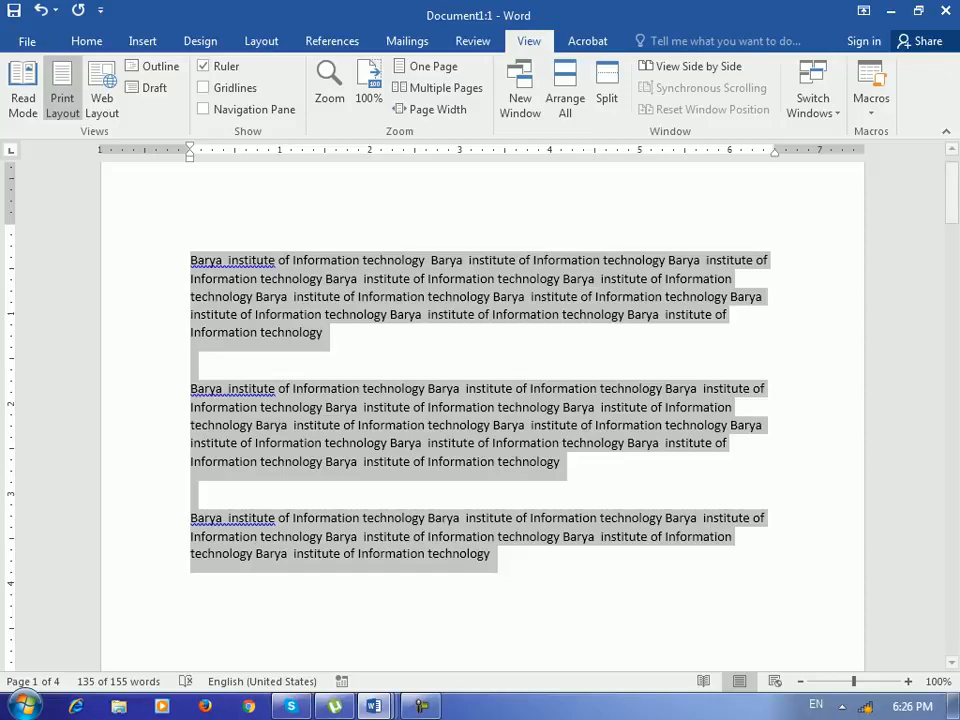
left_click(324, 333)
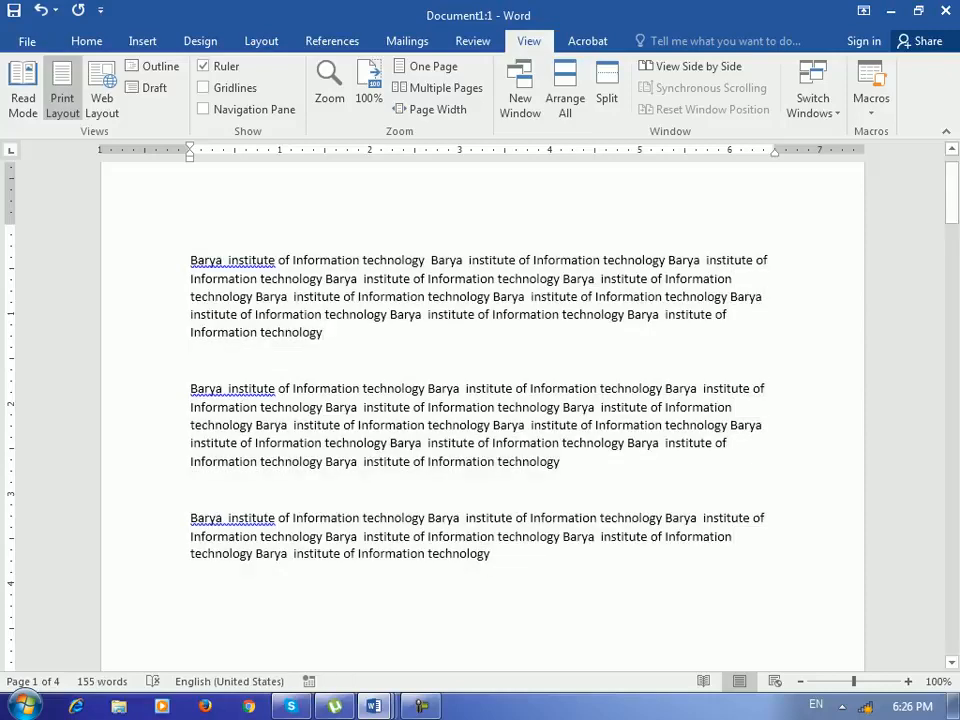
left_click(490, 554)
scroll(433, 560, "down", 3)
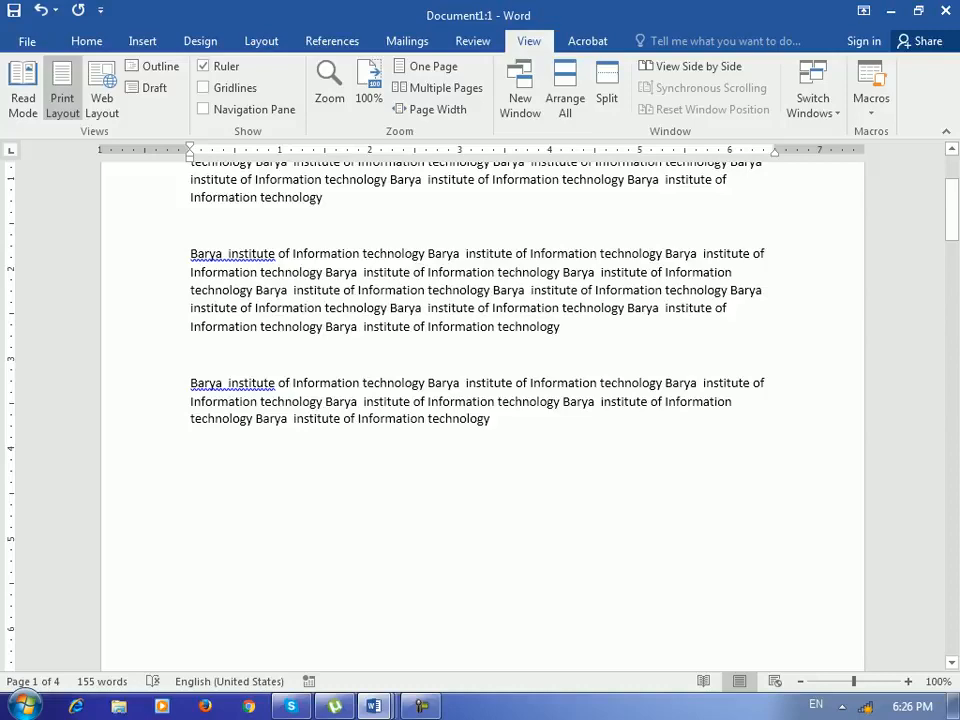
left_click(871, 105)
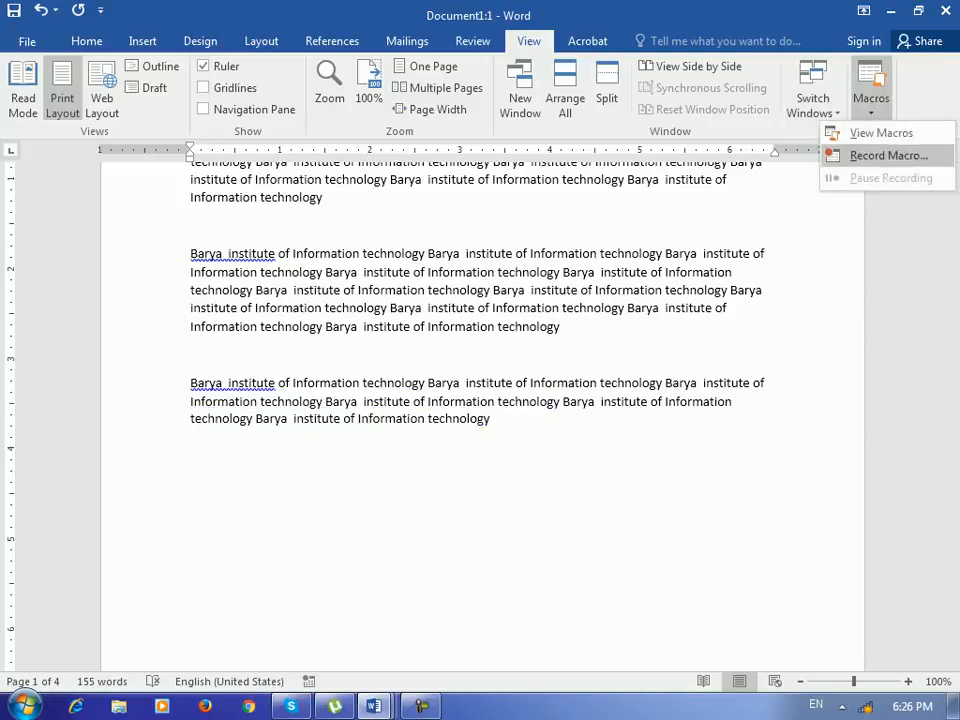
left_click(888, 155)
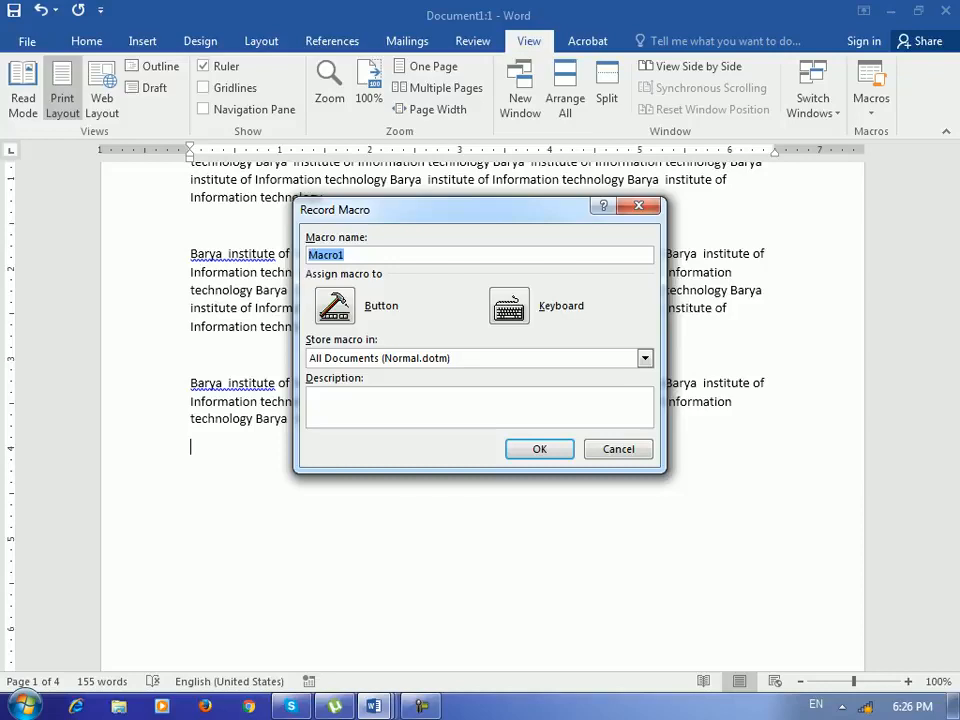
key("Return")
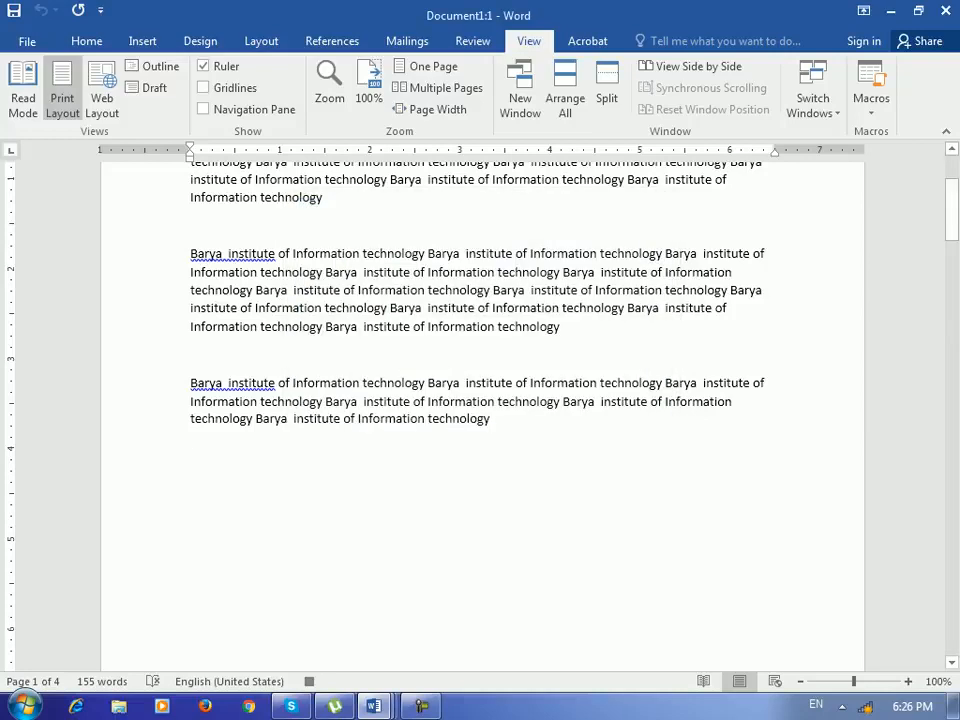
- Paste the copied text several times with paragraph breaks as the recorded macro actions
key("ctrl+v")
key("ctrl+v")
key("Return")
key("ctrl+v")
key("ctrl+v")
key("ctrl+v")
key("ctrl+v")
key("ctrl+v")
key("ctrl+v")
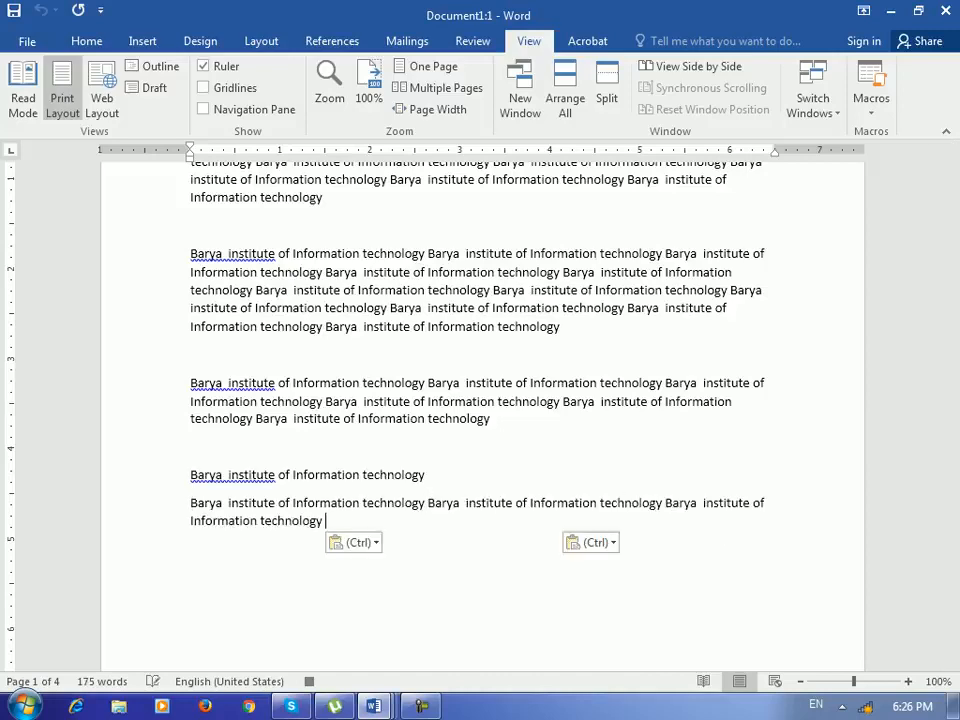
type("Barya  institute of Information technology")
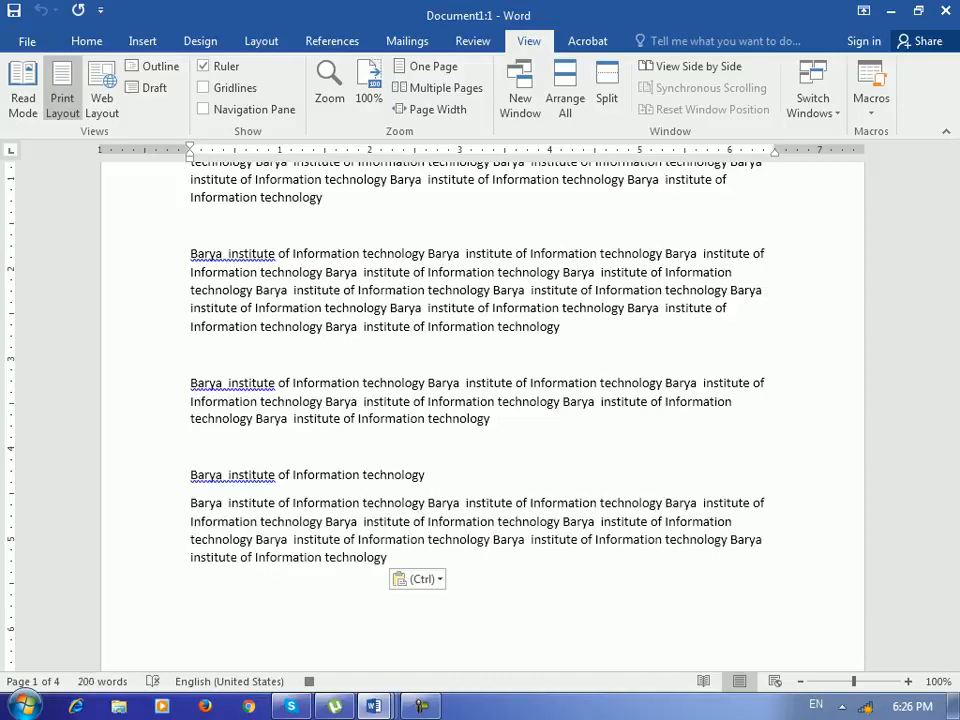
key("Return")
key("Return")
key("ctrl+v")
key("ctrl+v")
key("ctrl+v")
type("Barya  institute of Information technology")
key("Return")
type("Barya  institute of Information technology")
key("ctrl+v")
key("ctrl+v")
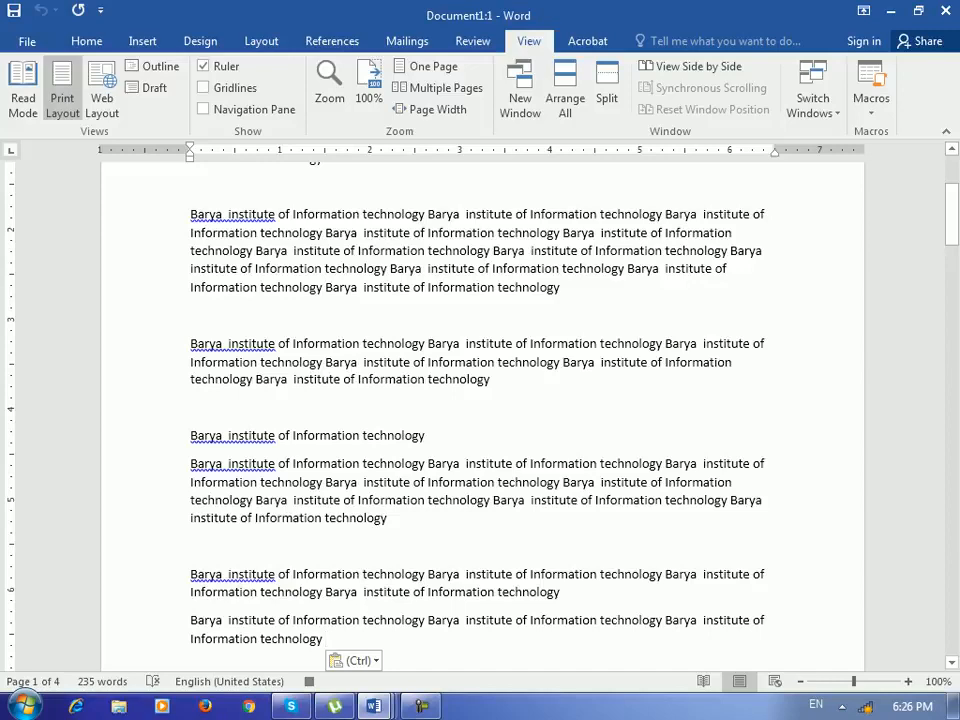
- Stop the macro recording
left_click(871, 105)
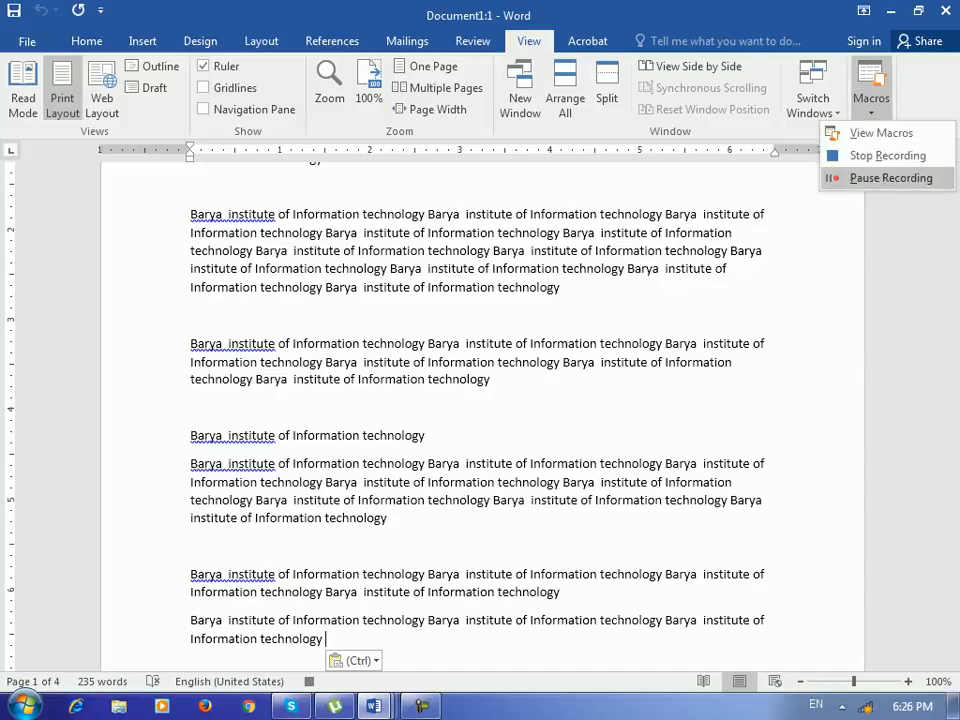
left_click(887, 155)
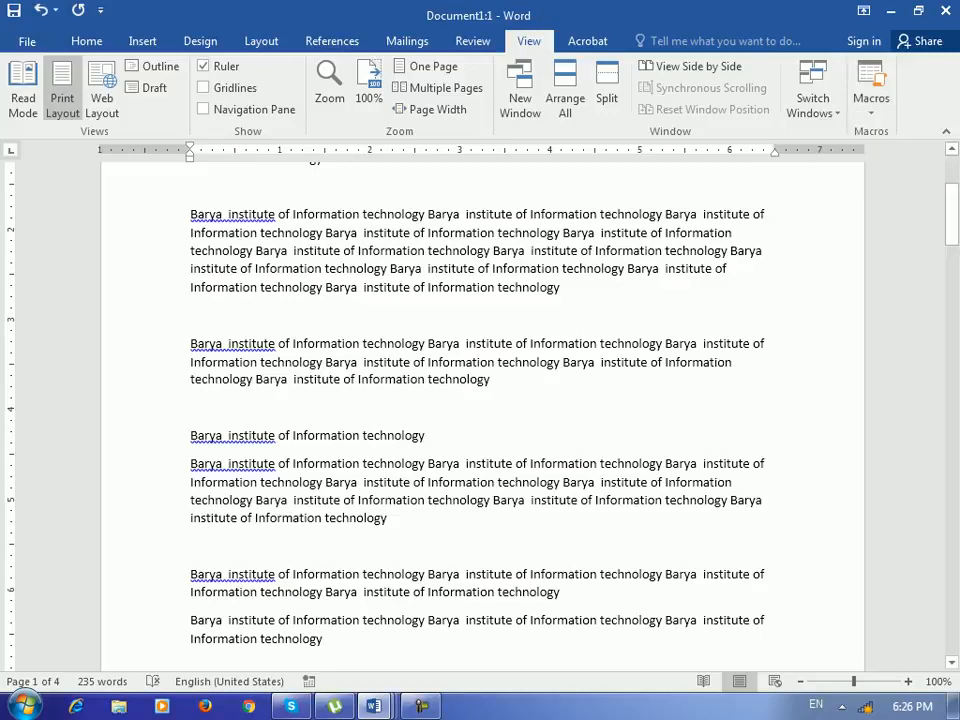
scroll(480, 400, "down", 3)
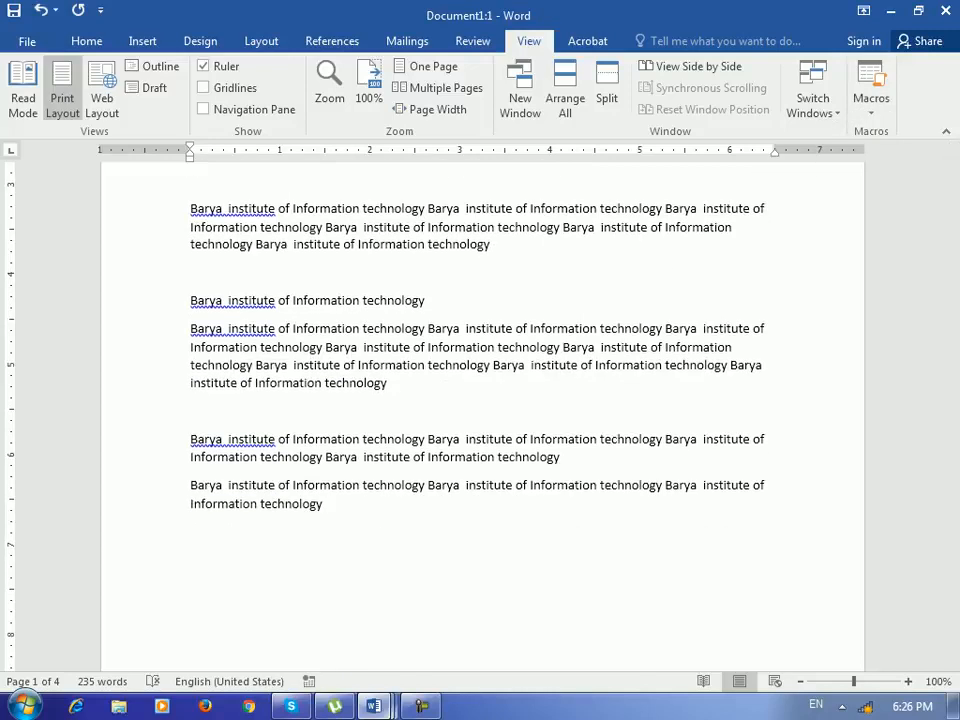
- Switch to the Document2 window and run Macro1 there
mouse_move(373, 706)
left_click(578, 600)
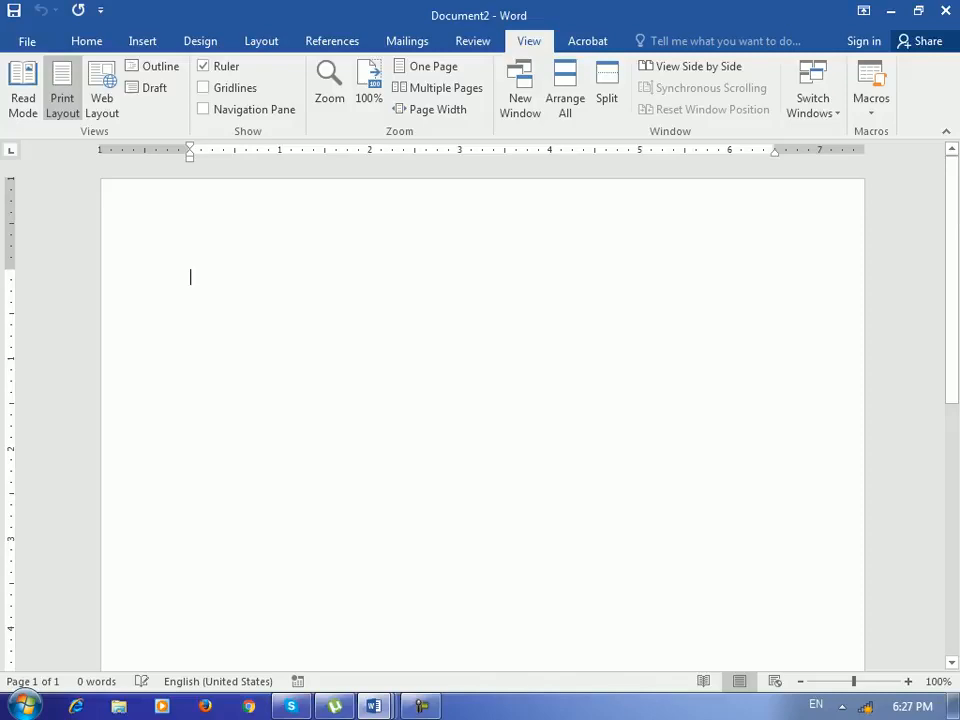
left_click(871, 100)
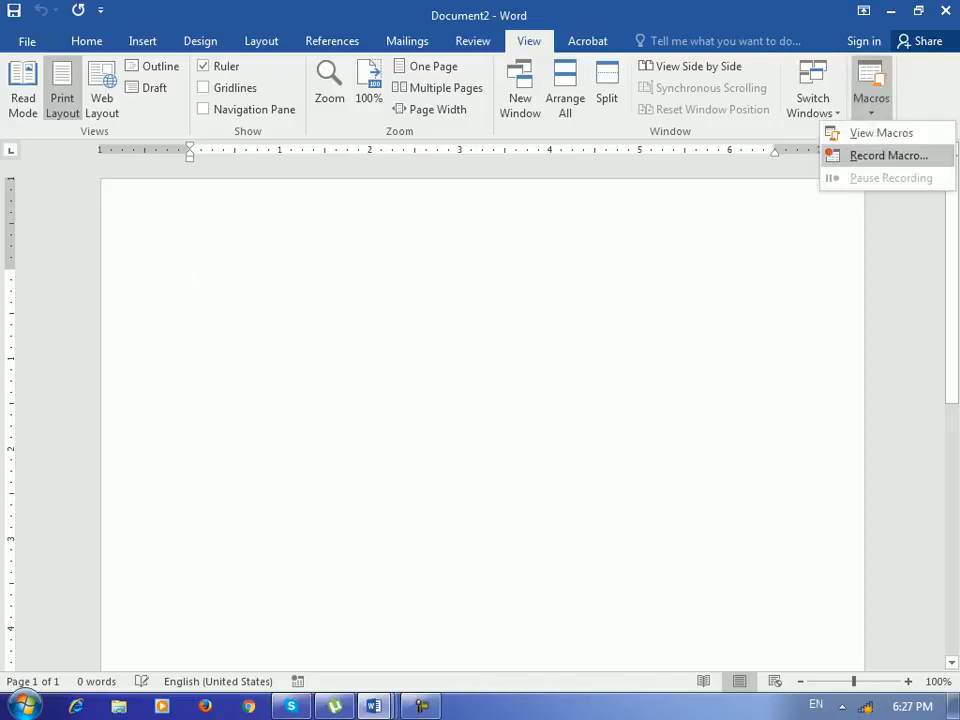
left_click(880, 133)
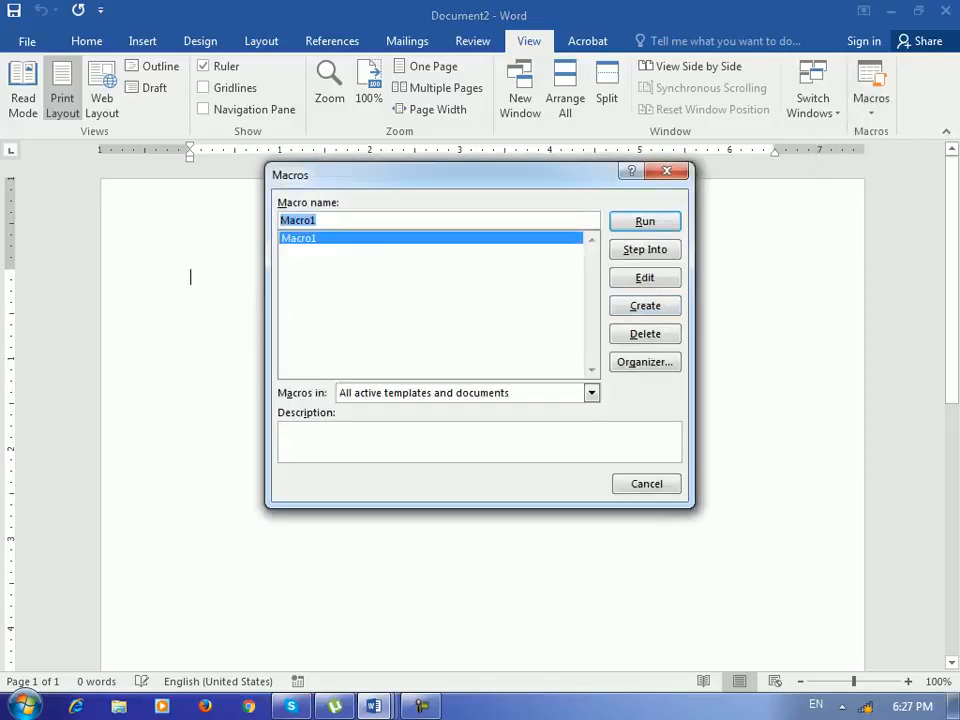
key("Return")
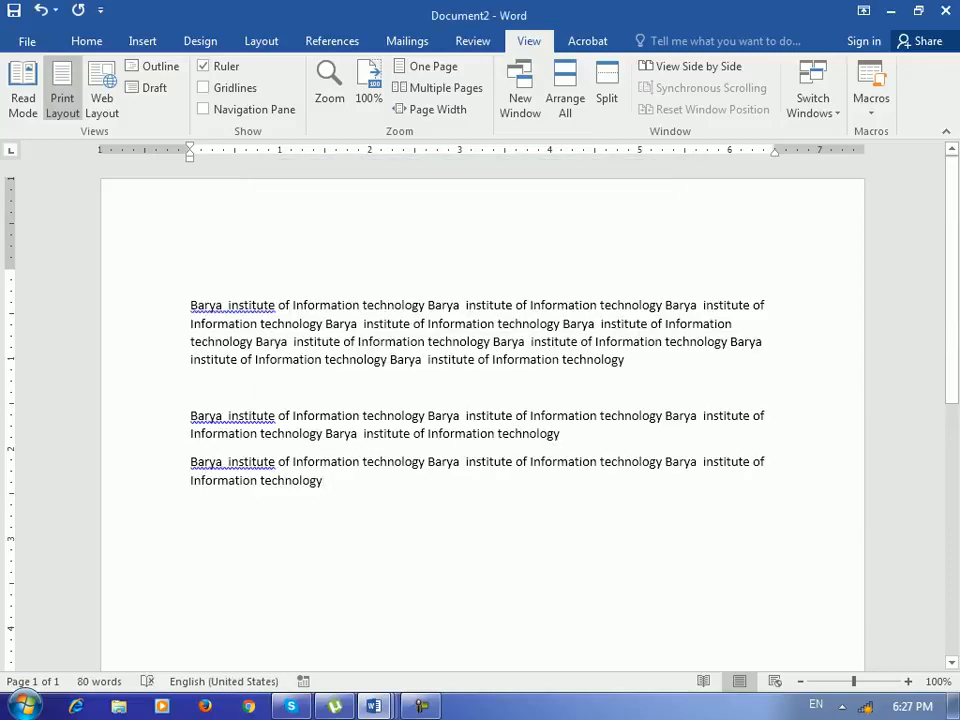
- Insert a page break and run Macro1 again on the new page
key("ctrl+Return")
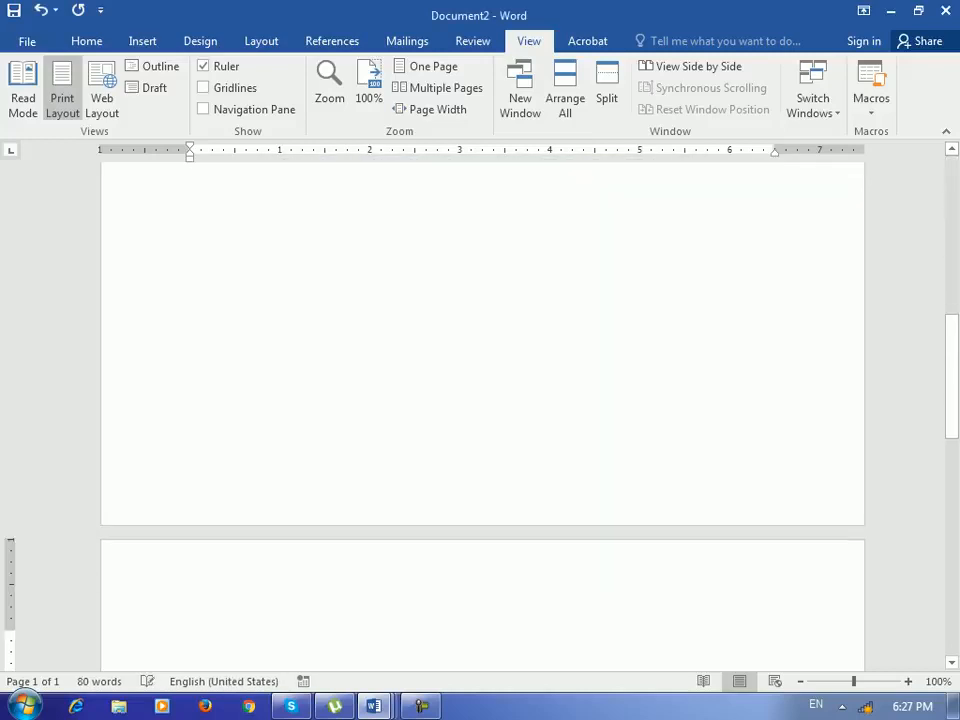
left_click(871, 105)
left_click(852, 133)
key("Return")
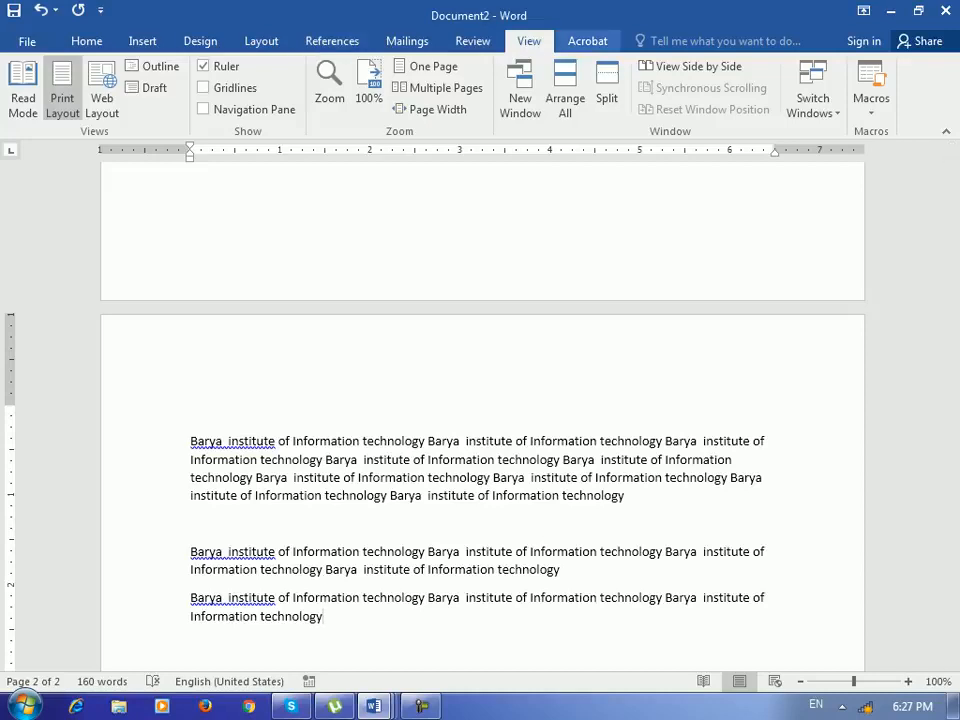
left_click(587, 41)
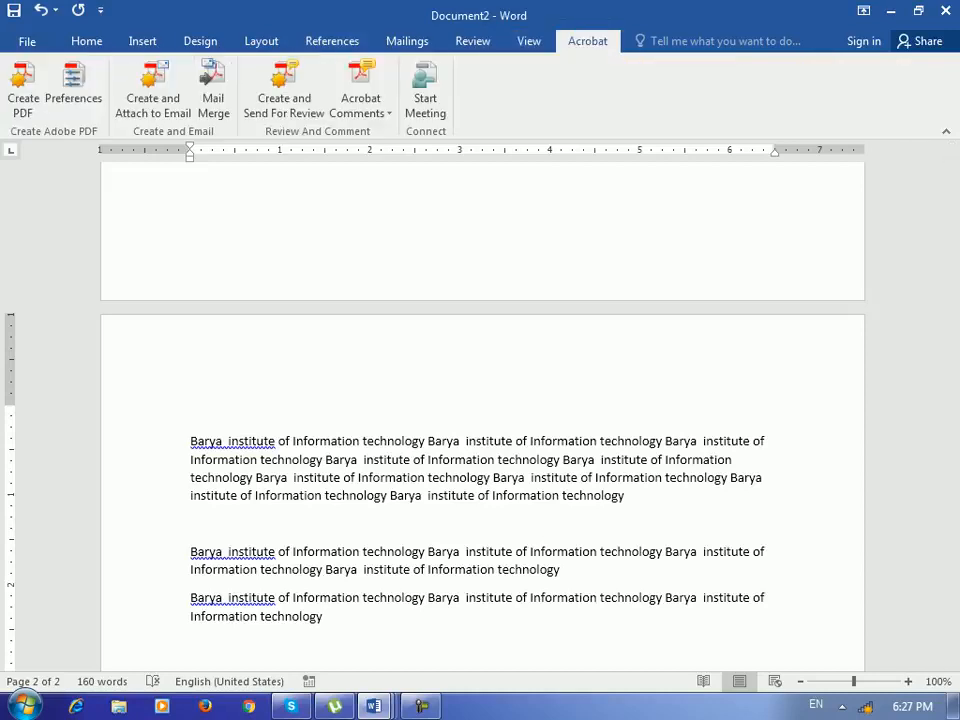
key("super")
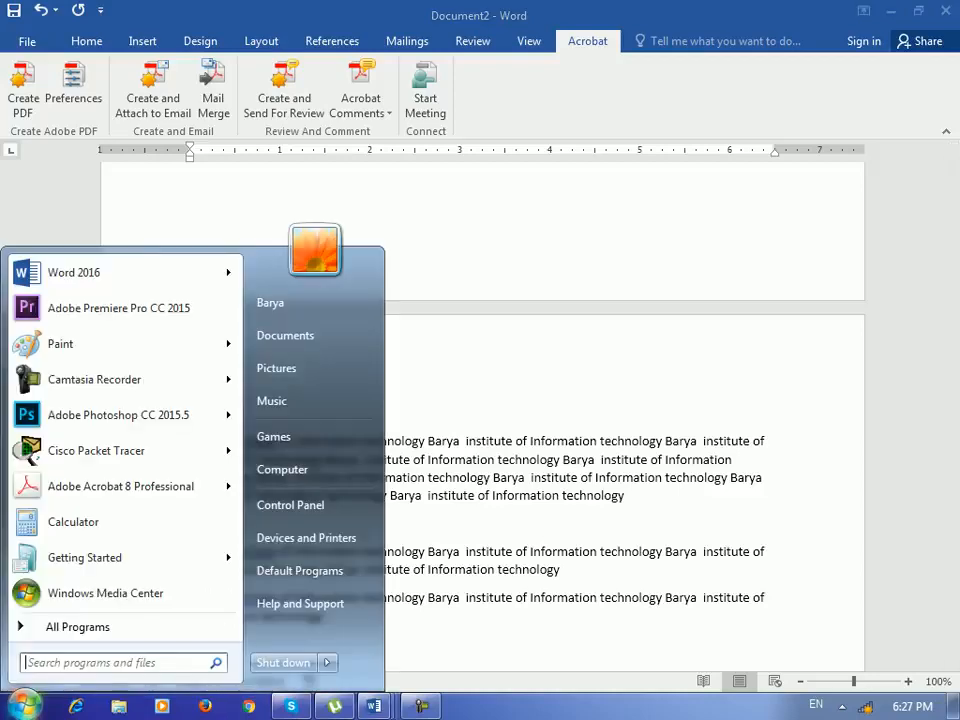
left_click(78, 627)
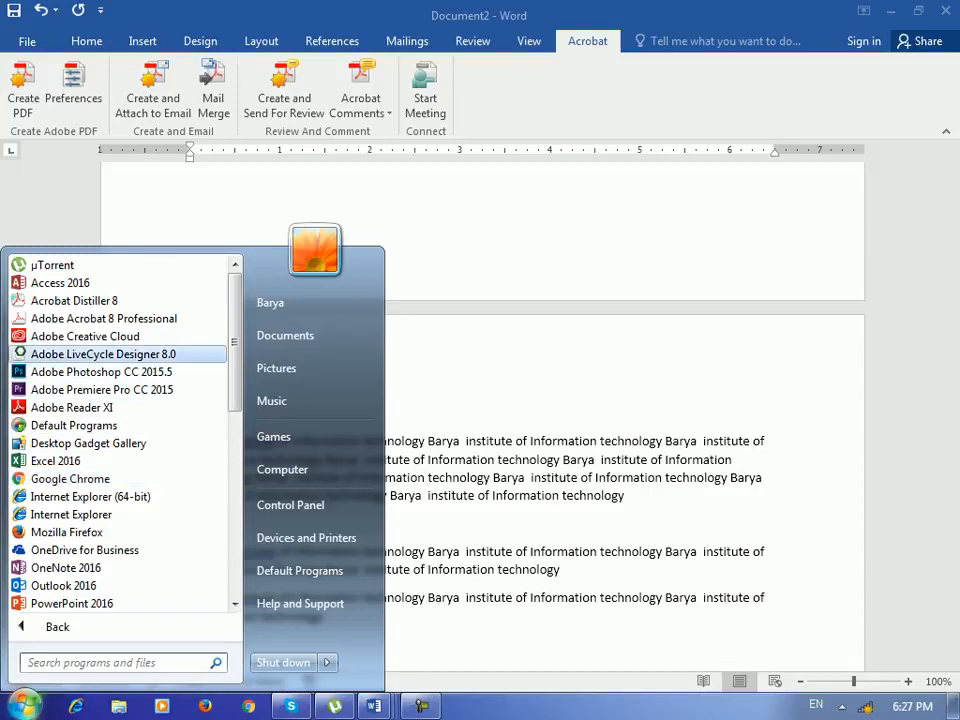
key("Up")
key("Up")
key("Up")
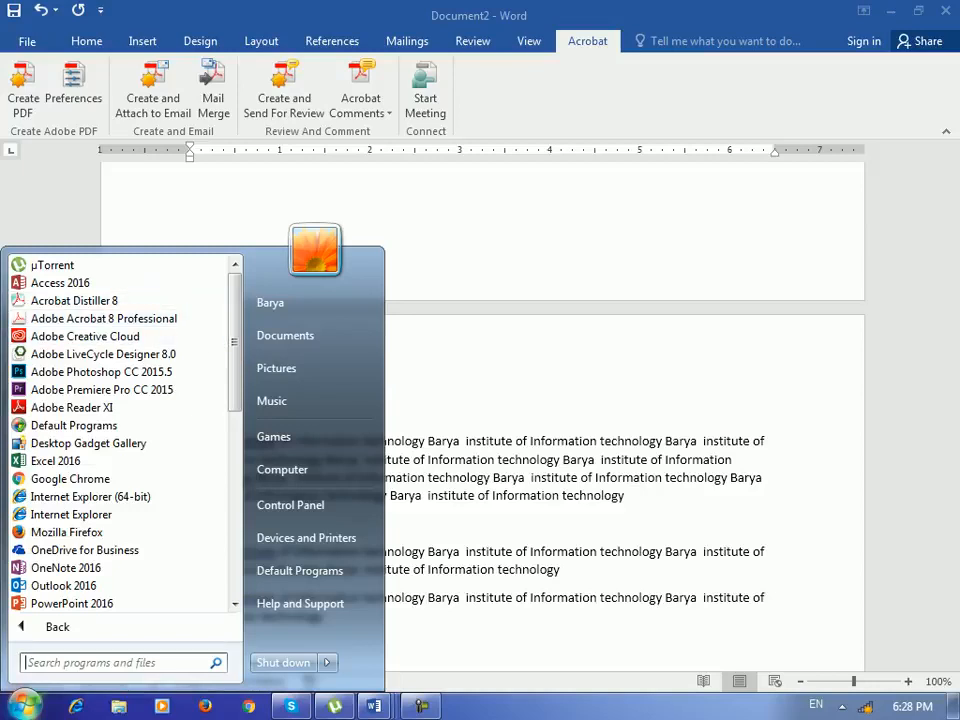
key("Escape")
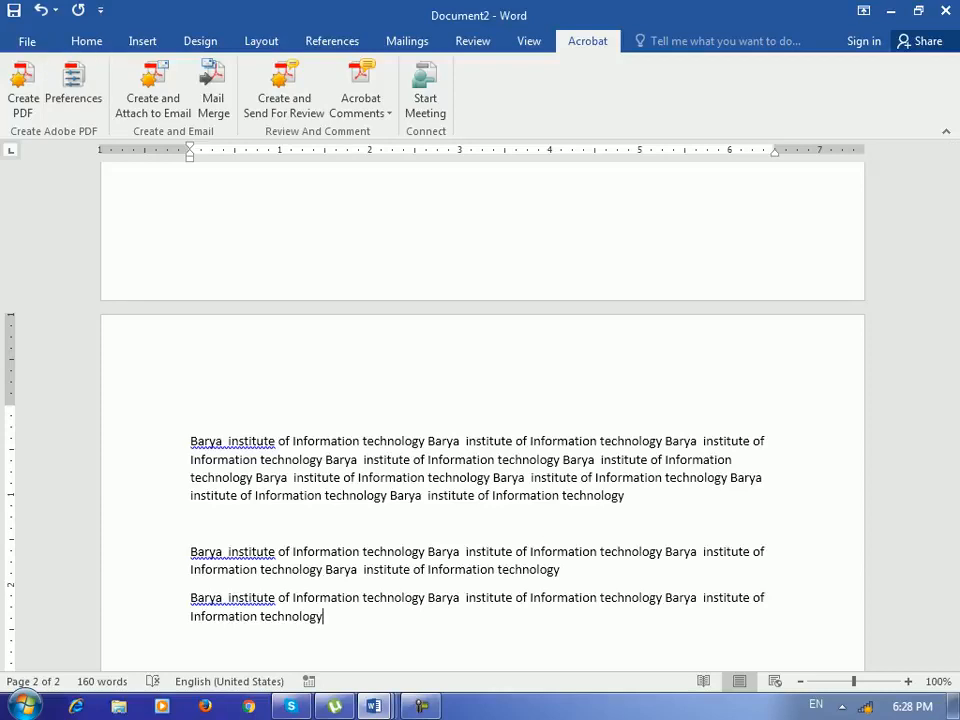
- Scroll through Document2 to examine both pages of macro output
scroll(480, 450, "up", 3)
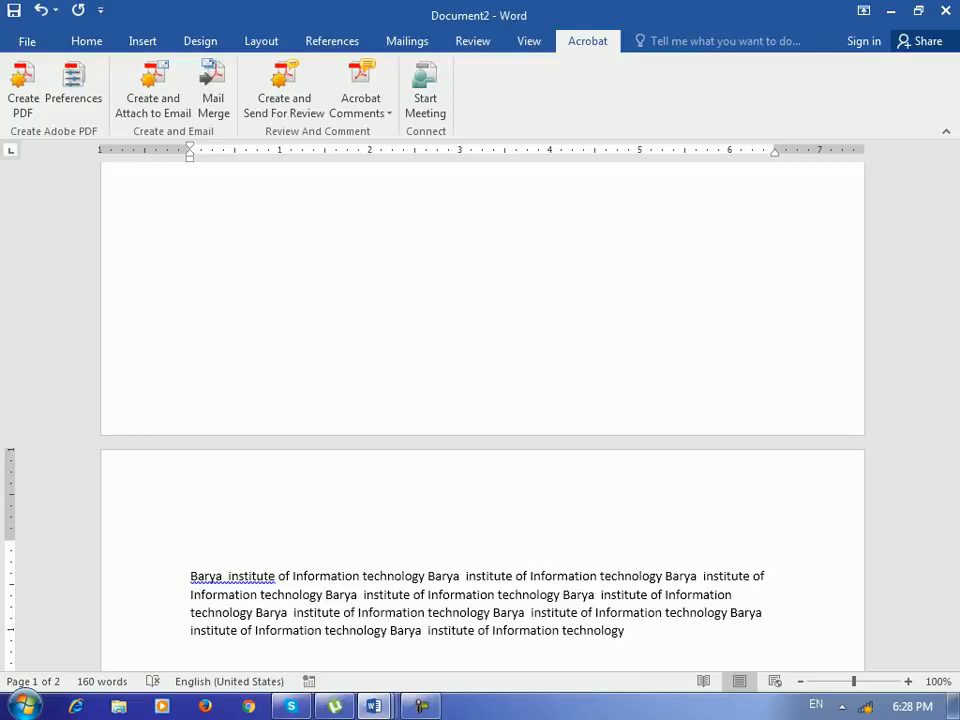
scroll(480, 400, "down", 6)
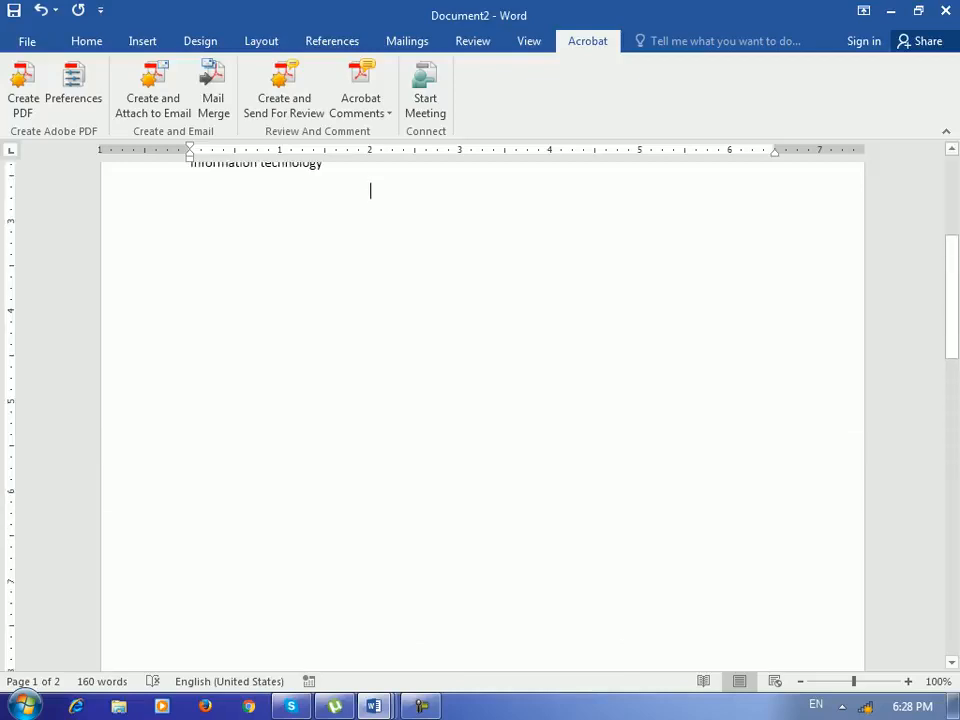
left_click(324, 480)
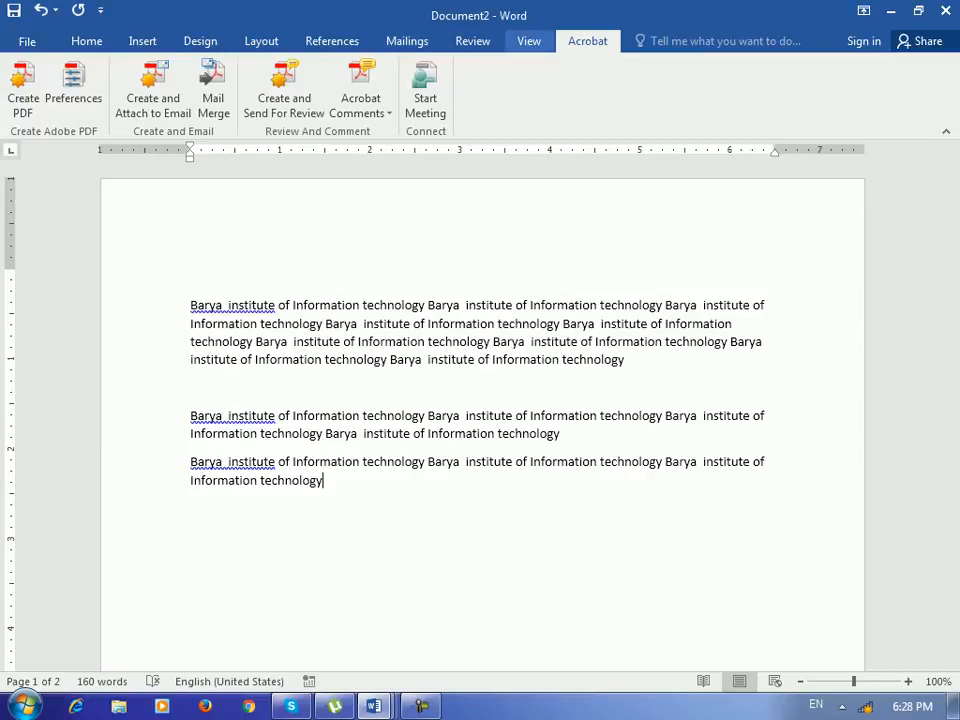
left_click(529, 41)
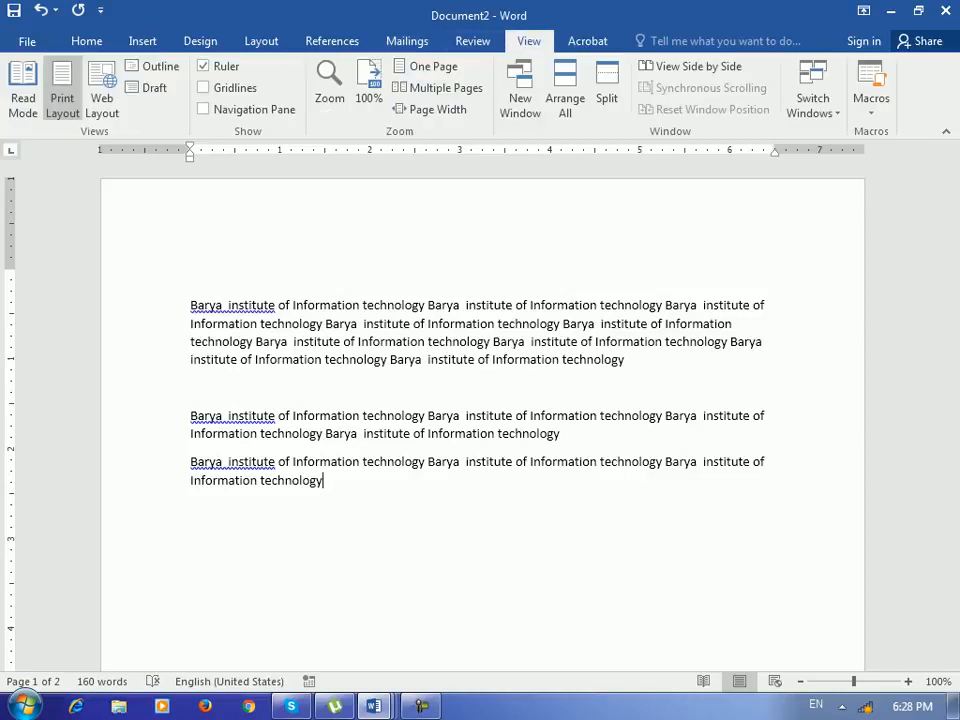
left_click(87, 41)
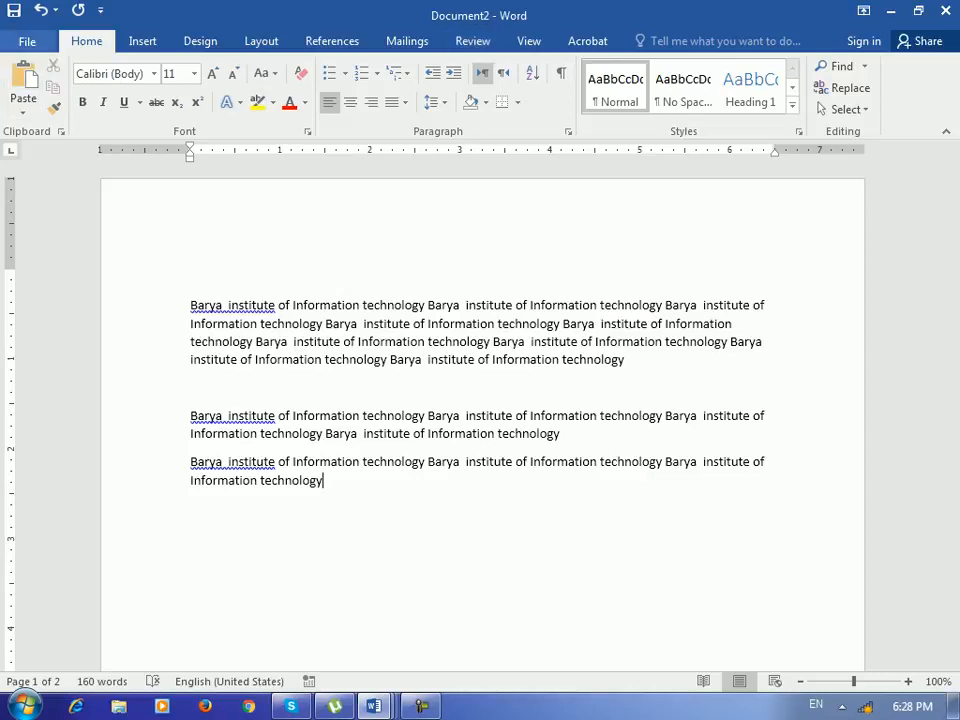
- Open the ribbon customization options and browse the full list of available commands
left_click(27, 41)
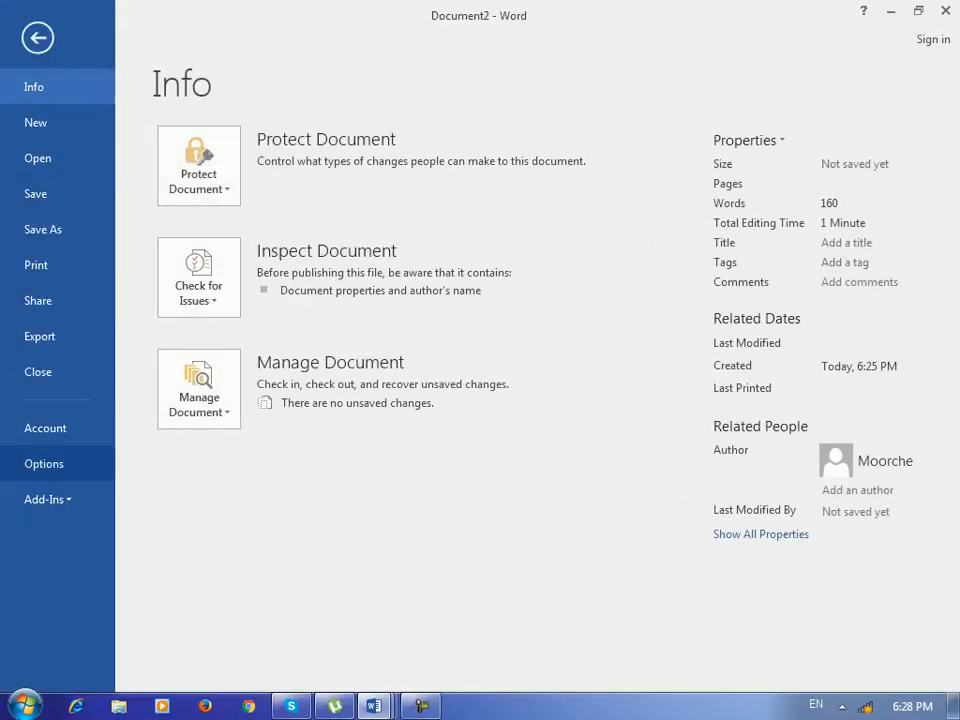
left_click(43, 463)
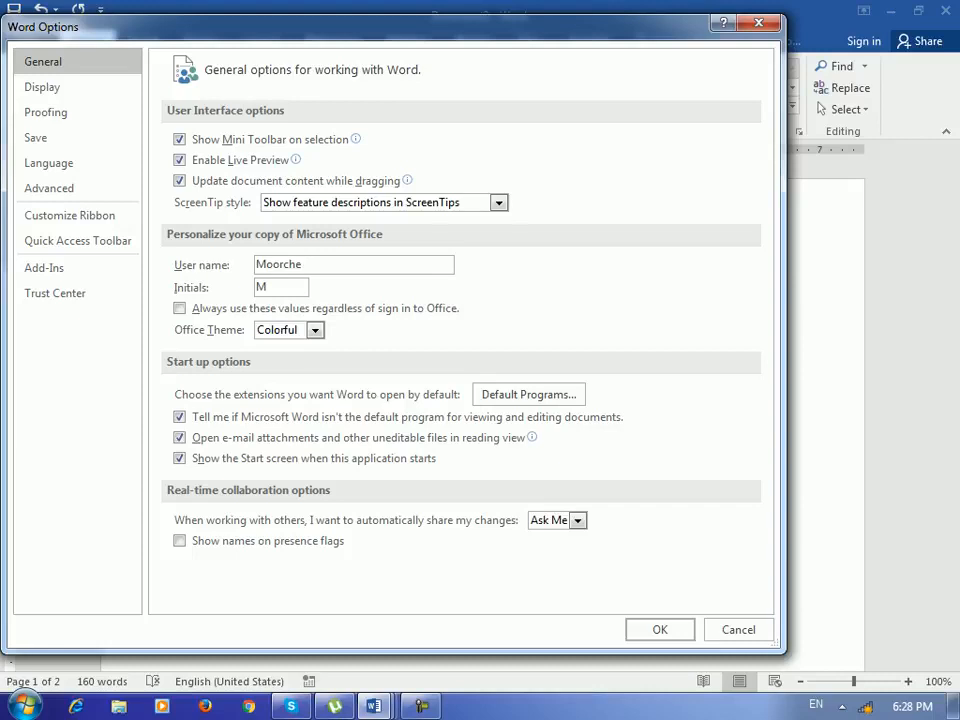
left_click(102, 215)
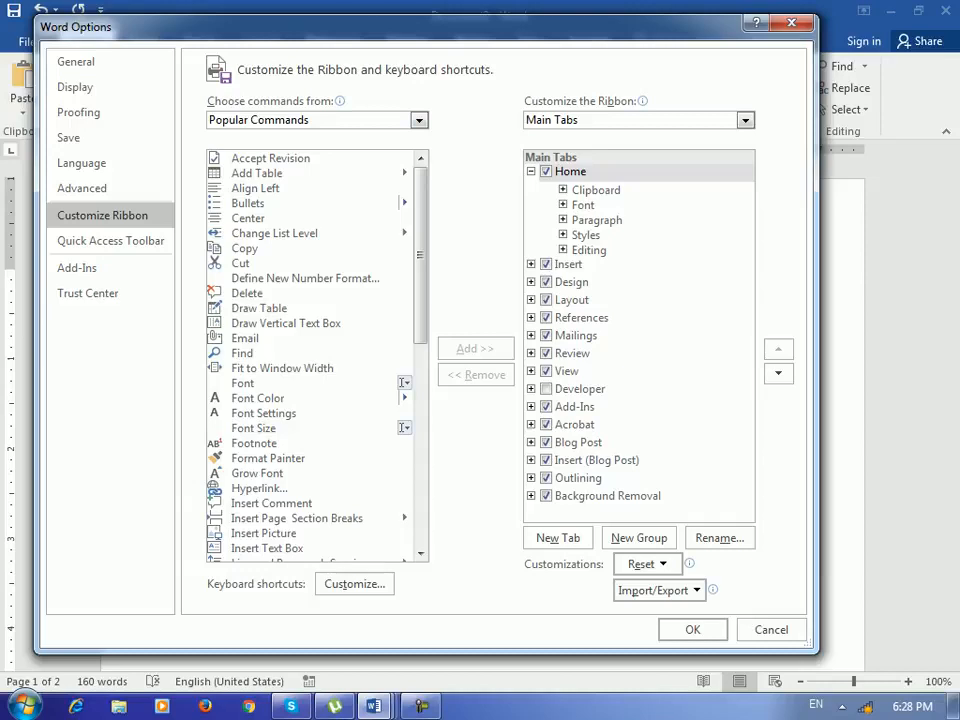
left_click_drag(420, 255, 420, 456)
left_click(315, 119)
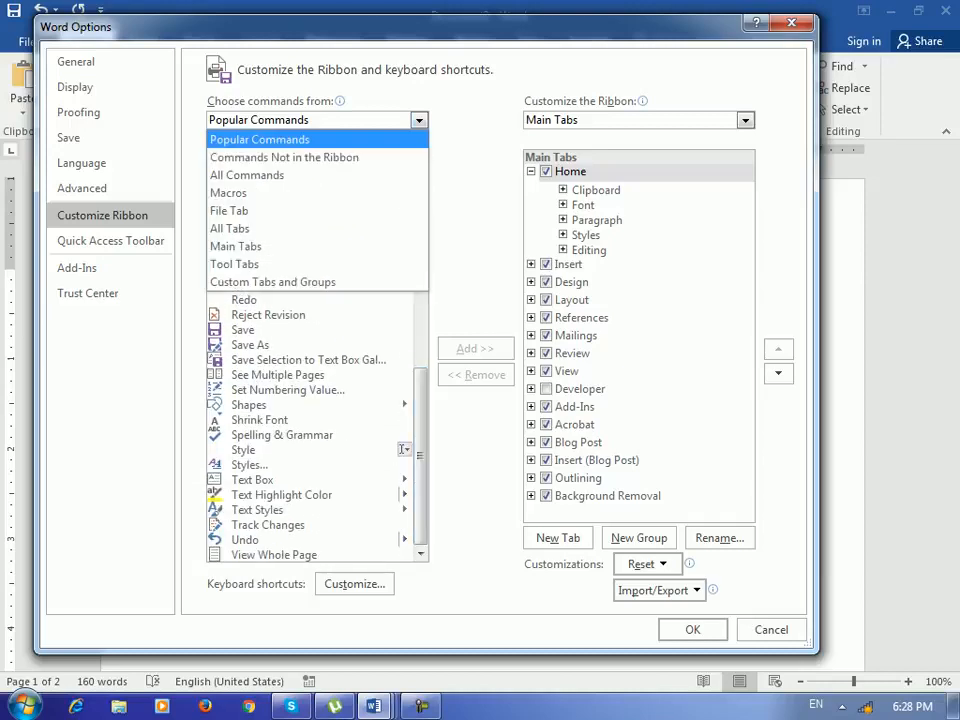
left_click(280, 175)
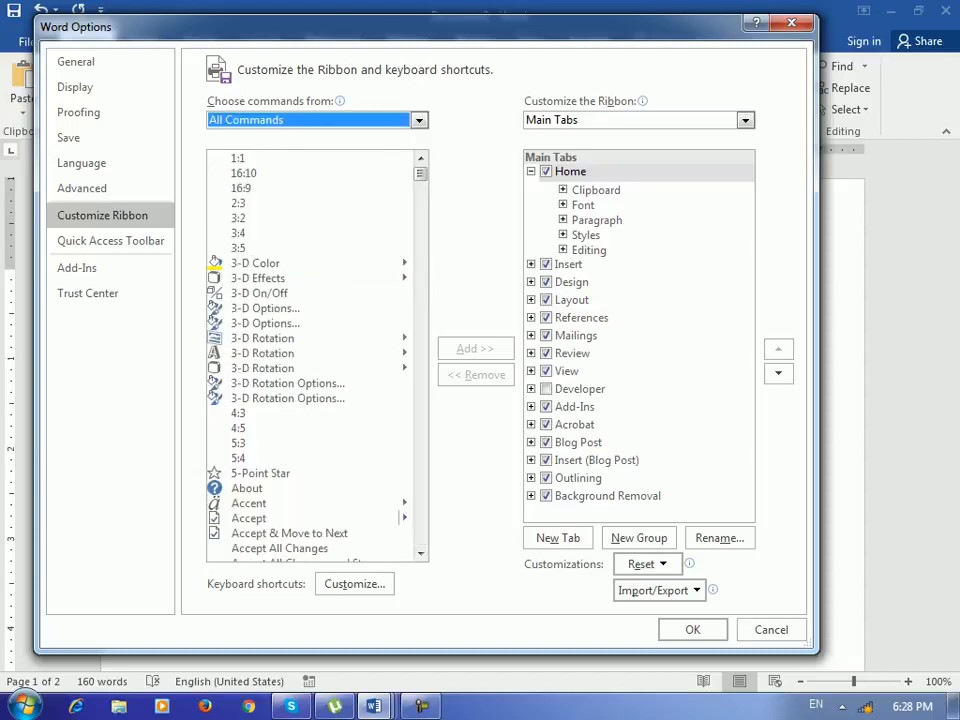
left_click_drag(420, 172, 420, 537)
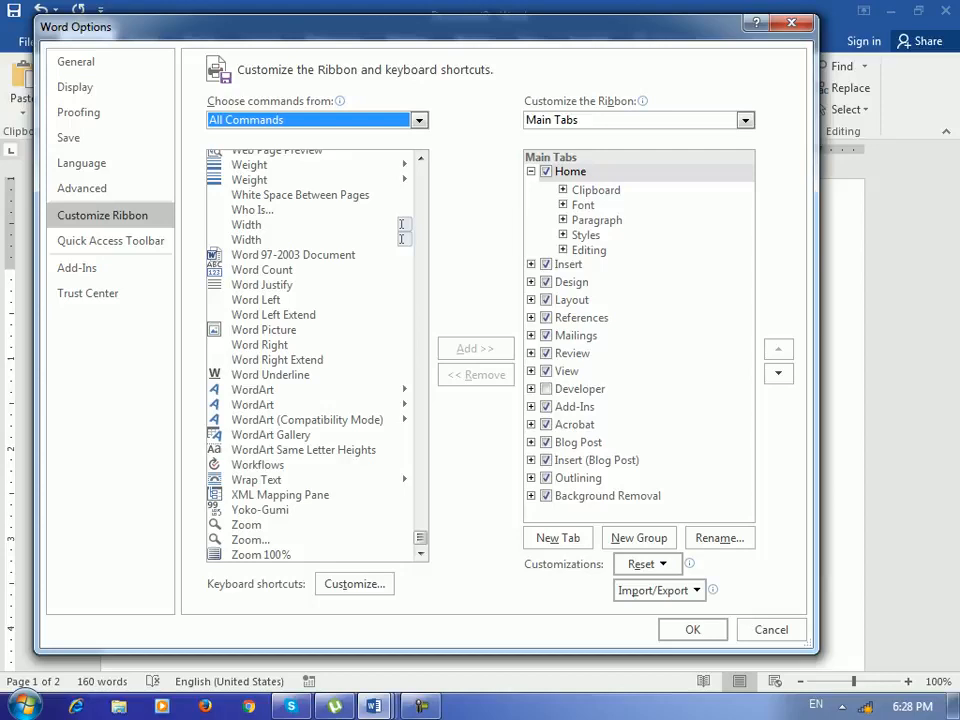
left_click_drag(420, 27, 425, 62)
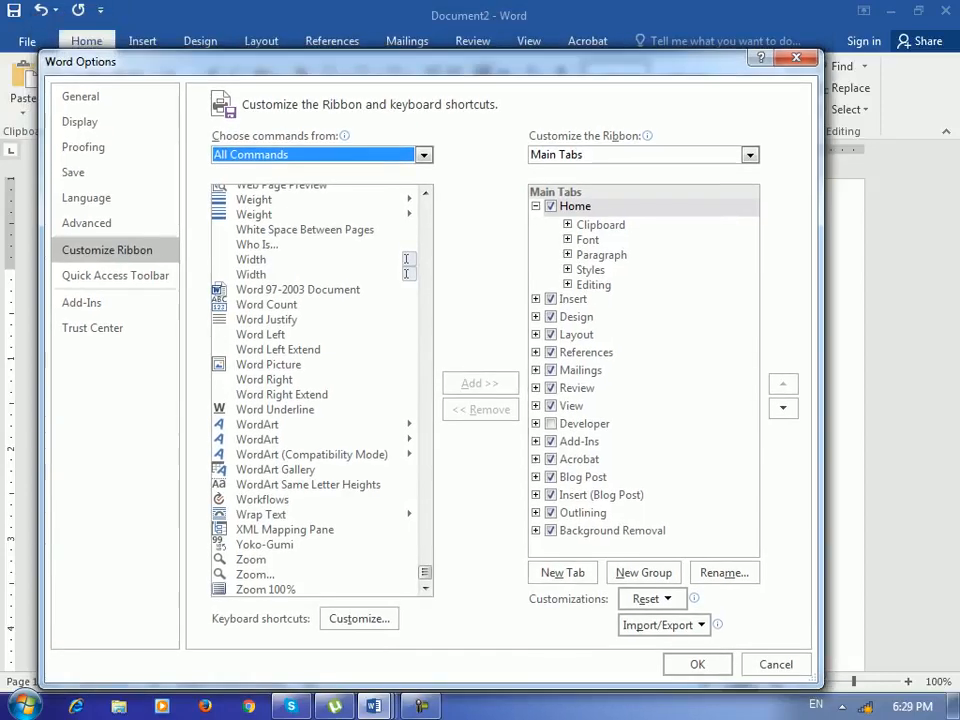
- Hide the Home, Insert and Design tabs from the ribbon
left_click(536, 206)
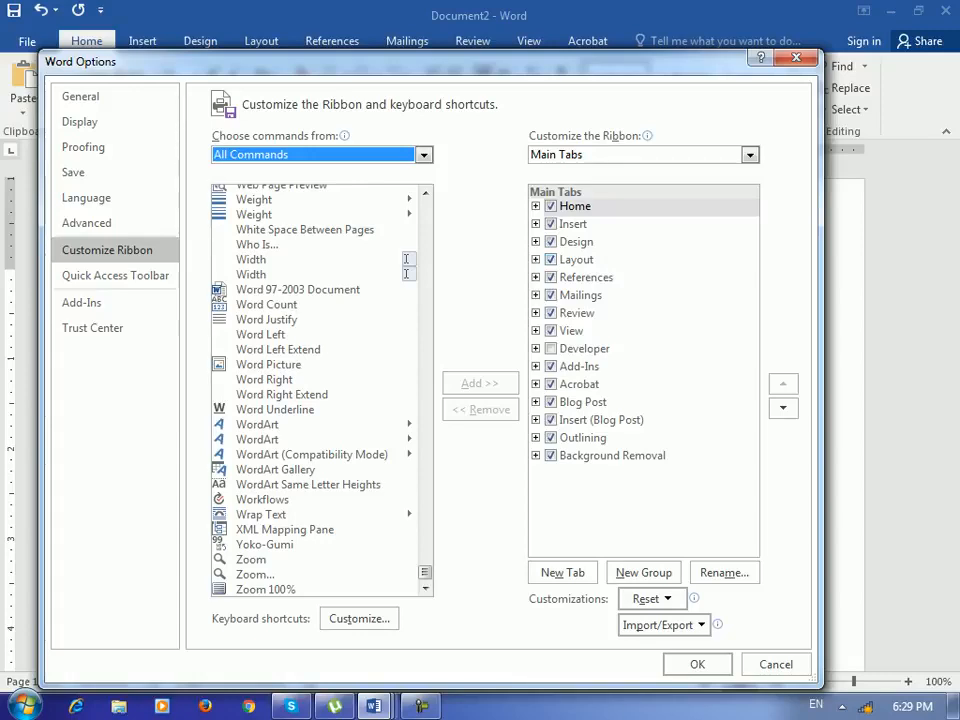
left_click(551, 206)
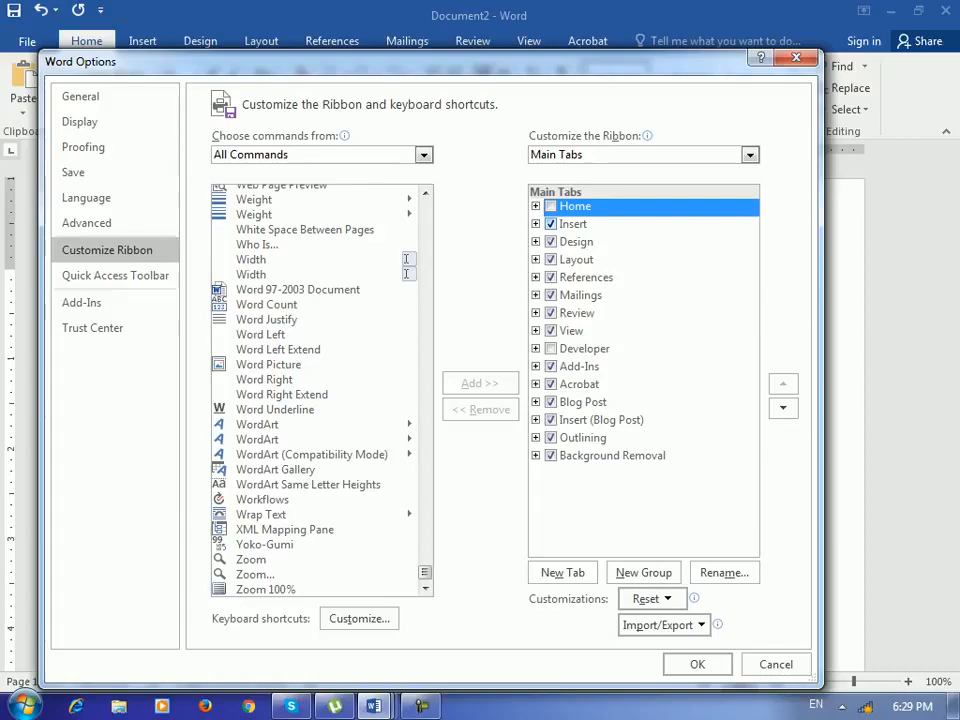
left_click(551, 224)
left_click(551, 242)
left_click(697, 664)
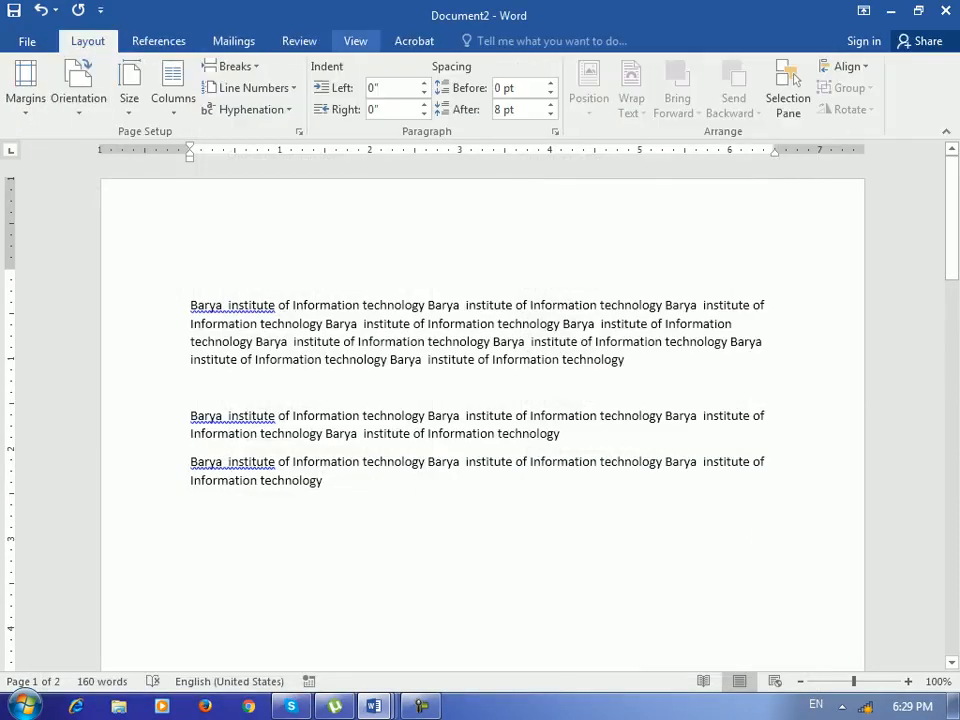
- Restore the Design, Insert and Home tabs to the ribbon
left_click(27, 41)
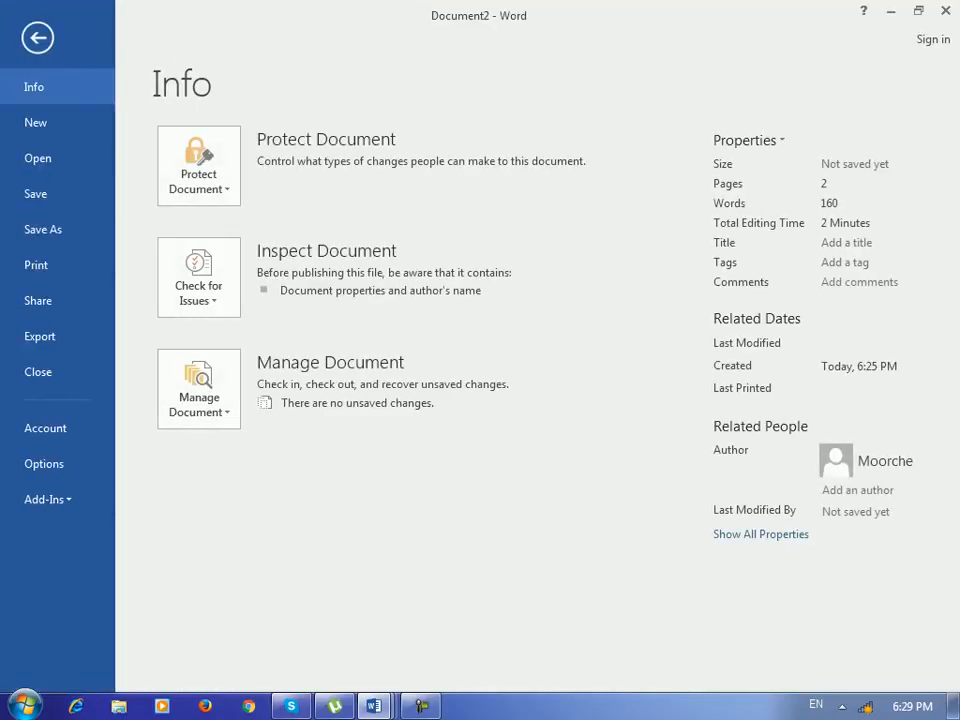
left_click(44, 463)
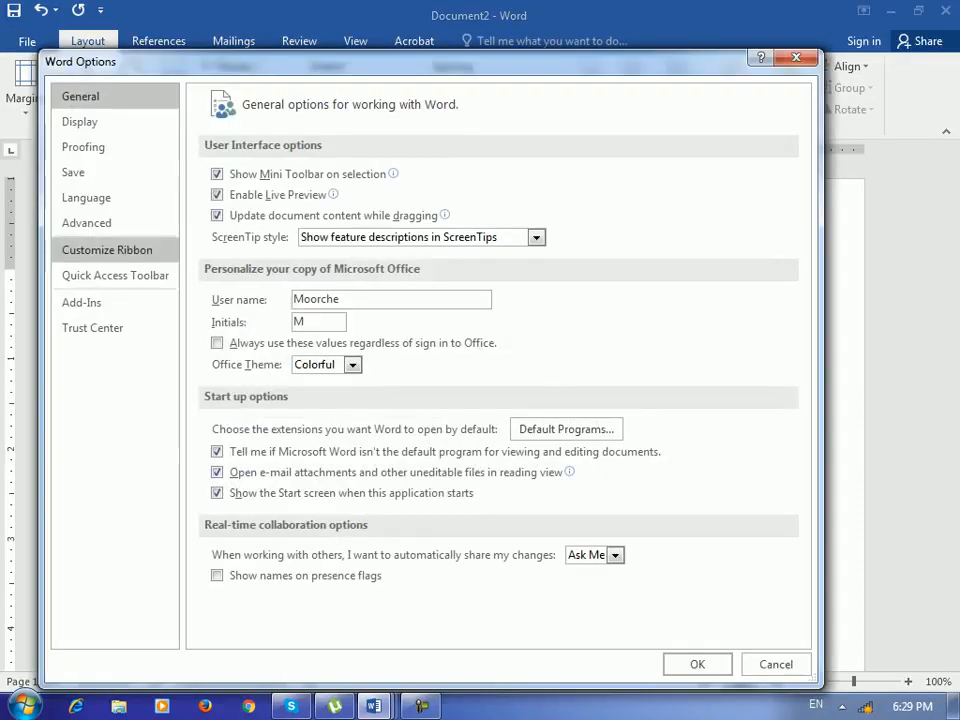
left_click(107, 250)
left_click(550, 241)
left_click(550, 223)
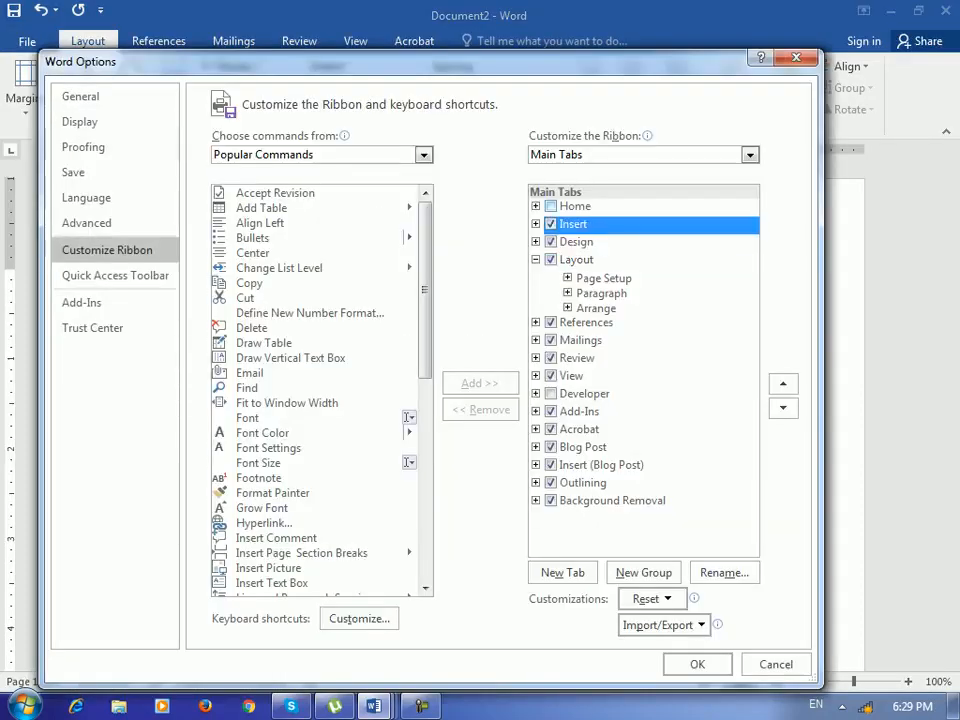
left_click(550, 206)
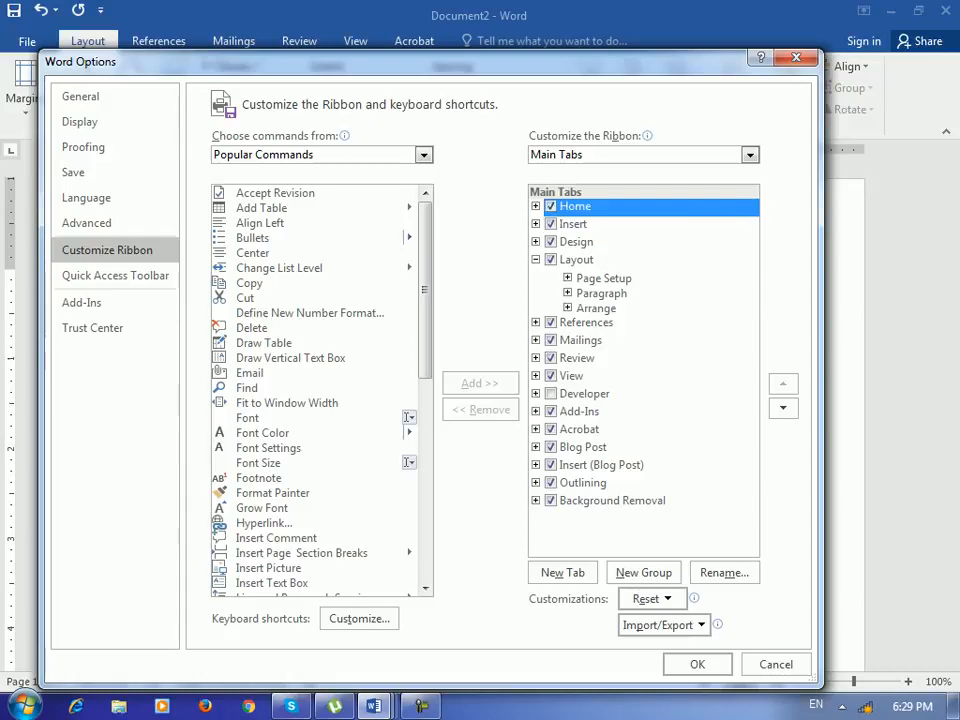
left_click(697, 664)
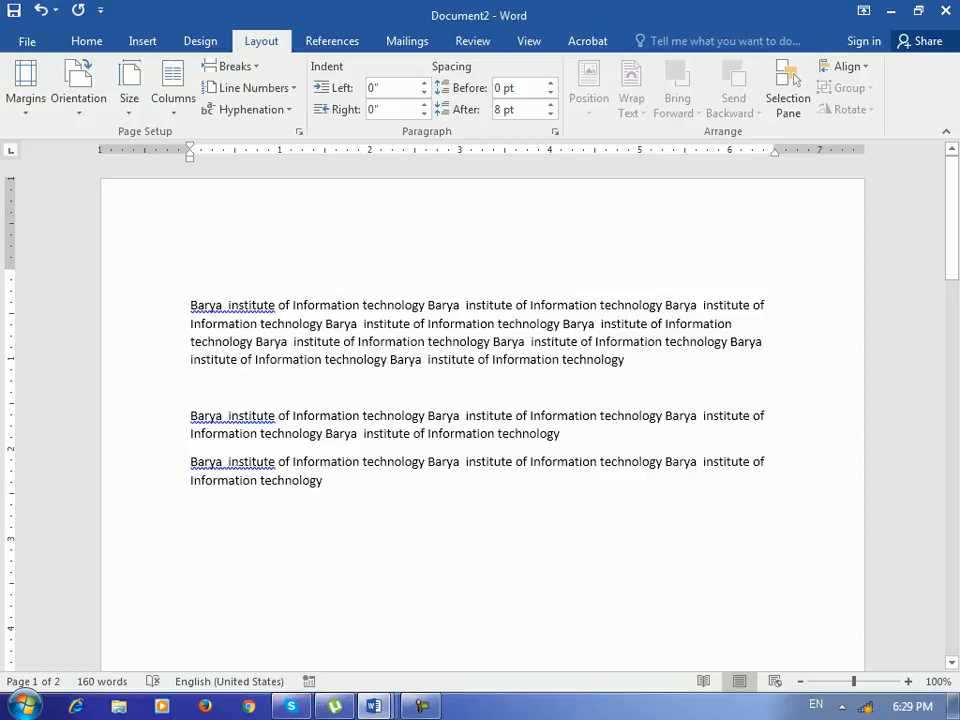
- Show the Developer tab on the ribbon through the ribbon customization options
left_click(27, 41)
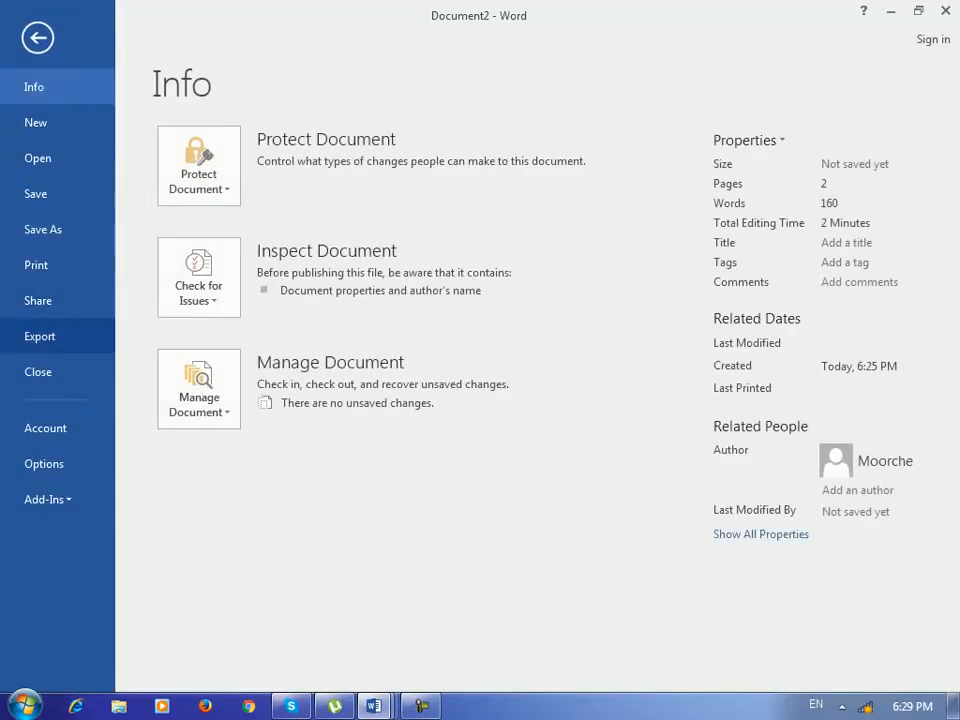
left_click(43, 463)
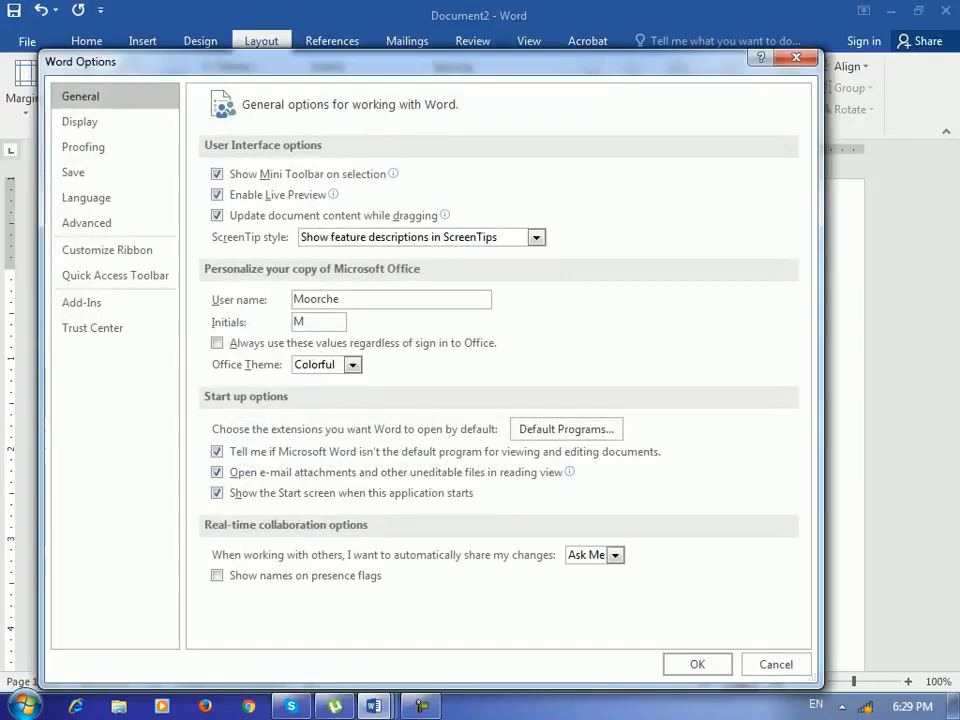
left_click(107, 250)
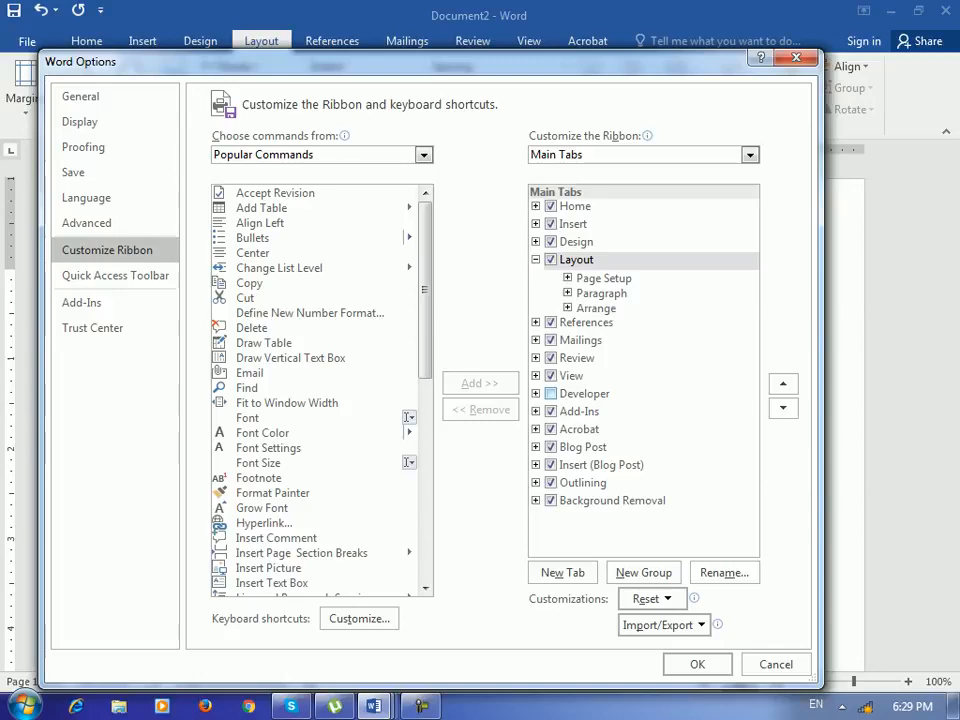
left_click(551, 394)
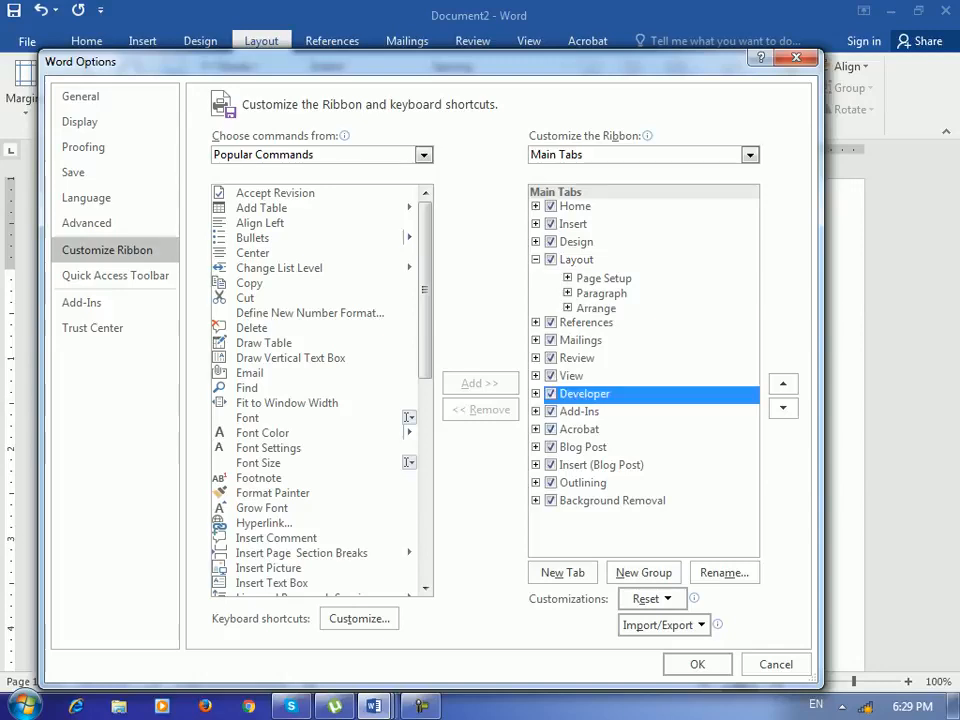
left_click(536, 394)
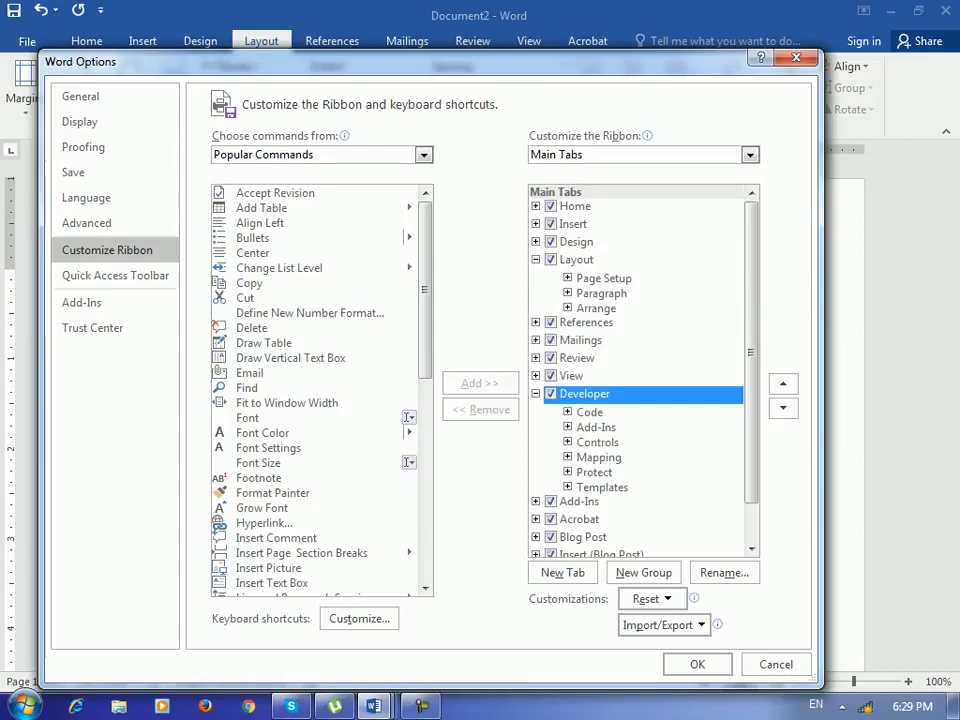
left_click(536, 206)
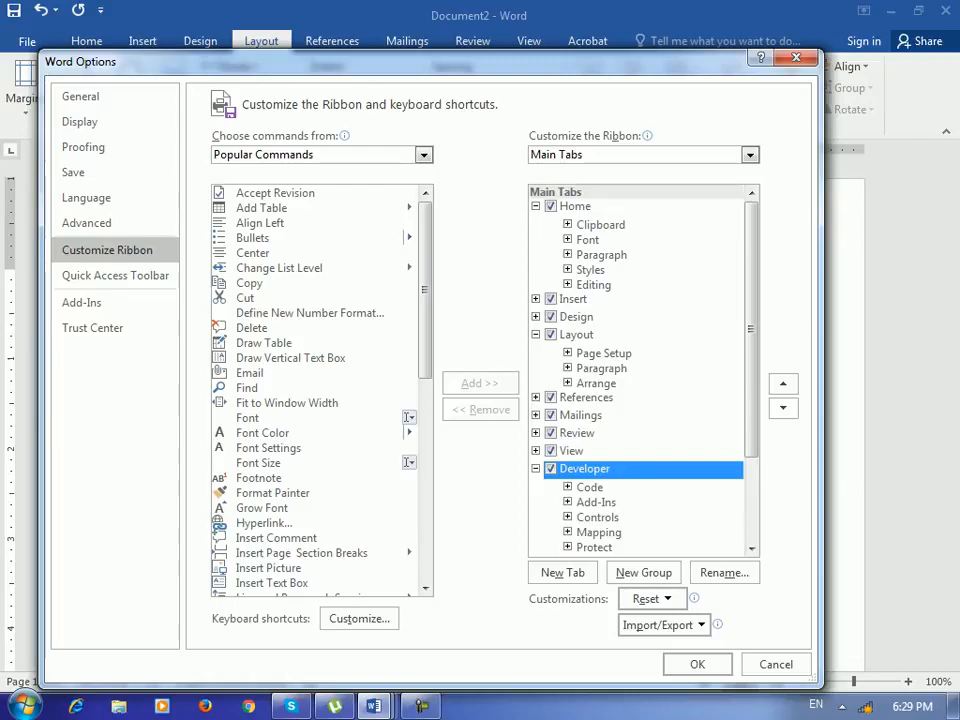
left_click(568, 240)
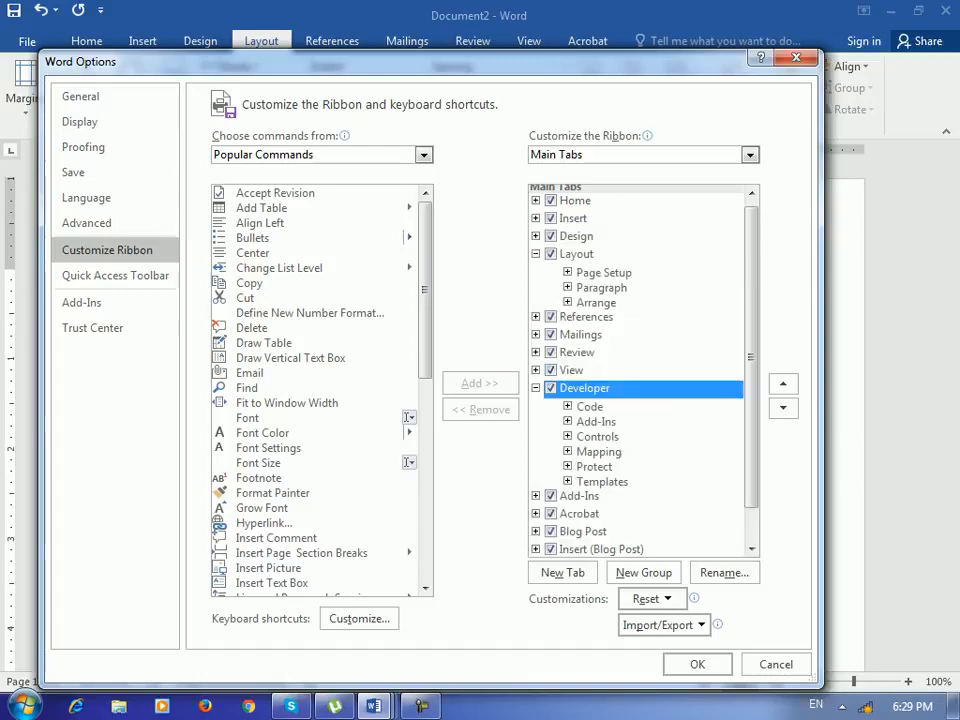
left_click(697, 664)
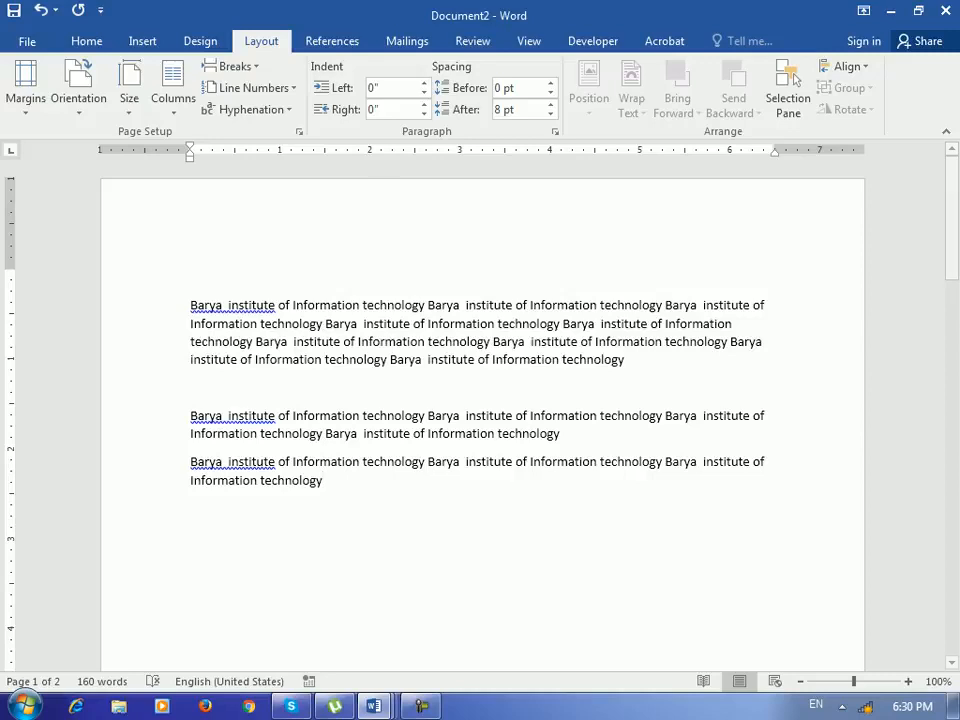
- Open the Developer tab and delete the page break in Document2
left_click(593, 41)
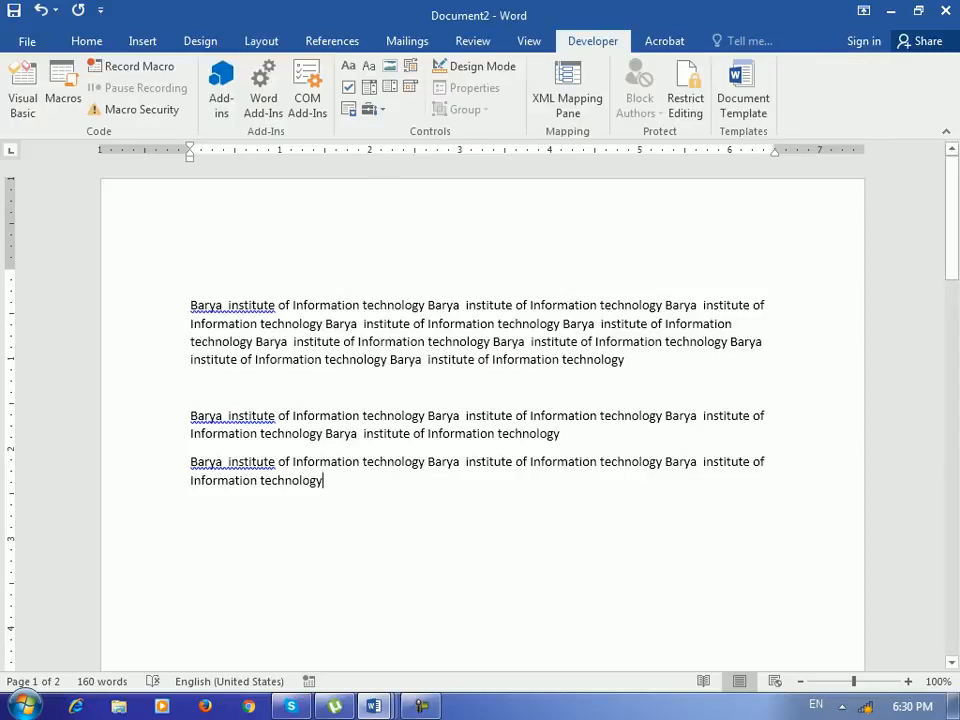
left_click(191, 388)
key("Delete")
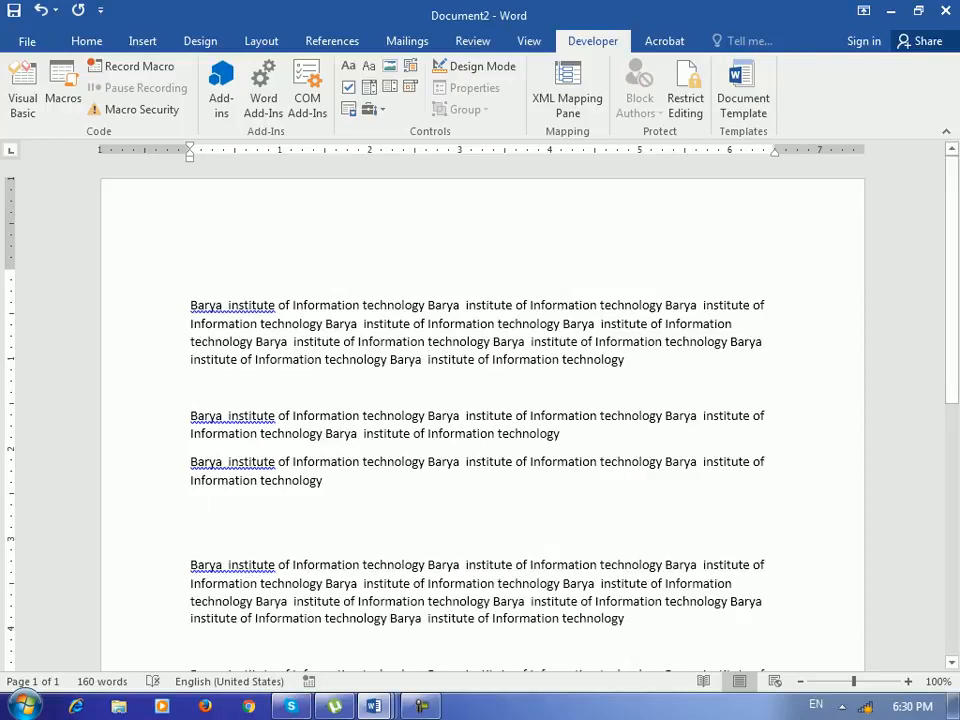
- Create a new blank document and type the title 'Barya institute of Information technology Registration Form'
key("ctrl+n")
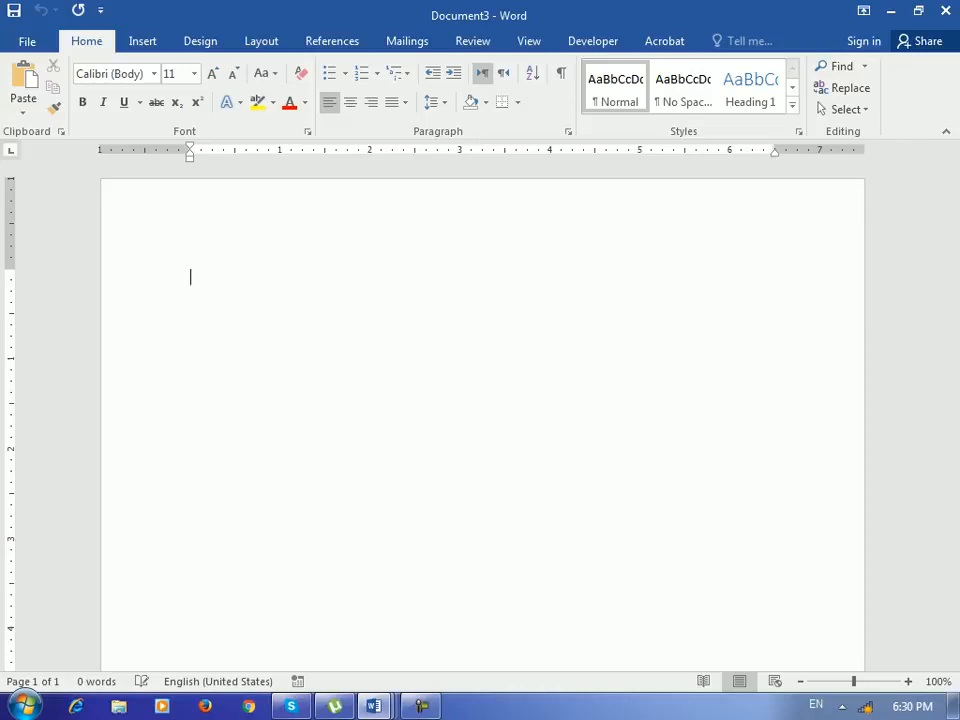
key("Return")
key("Return")
key("BackSpace")
type("Barya")
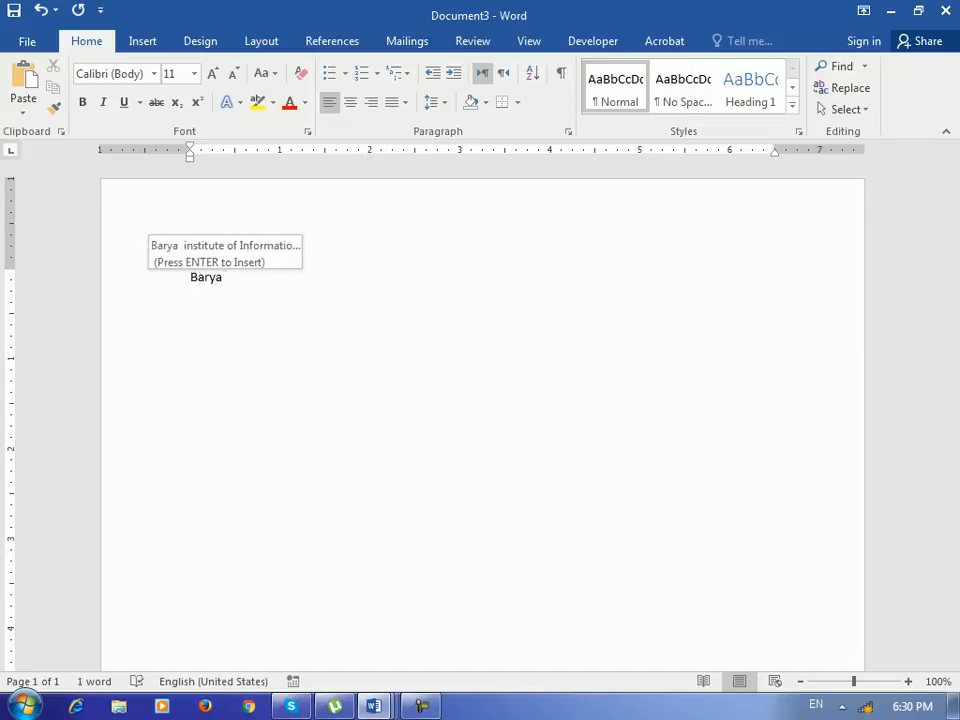
key("Return")
type("Re ")
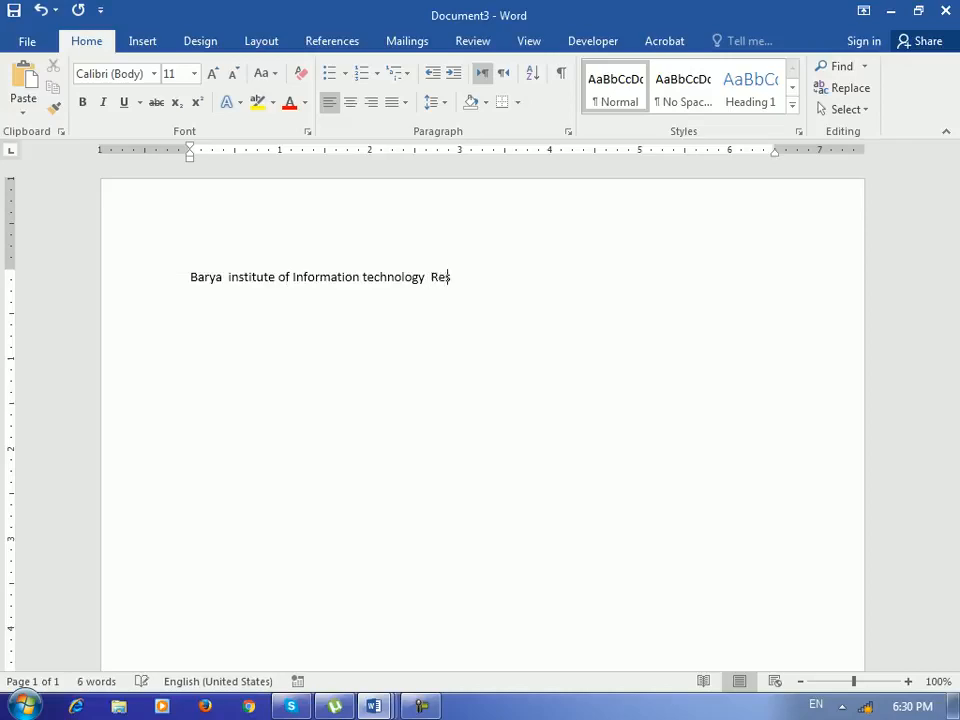
type("gistration Form")
- Center the title and format it as bold at 15 pt
key("ctrl+e")
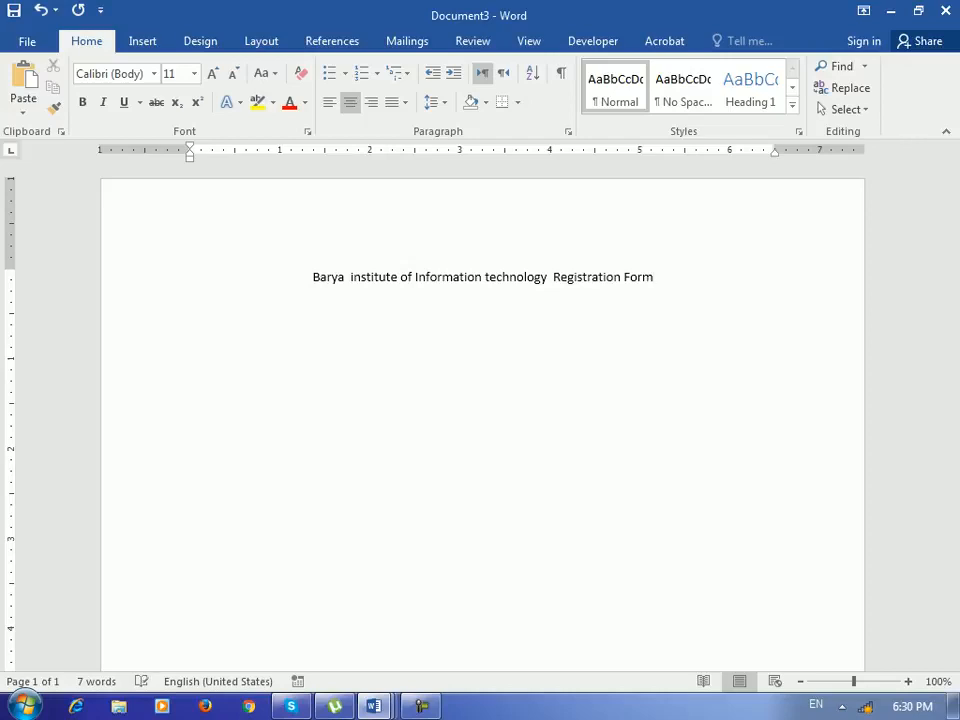
key("ctrl+a")
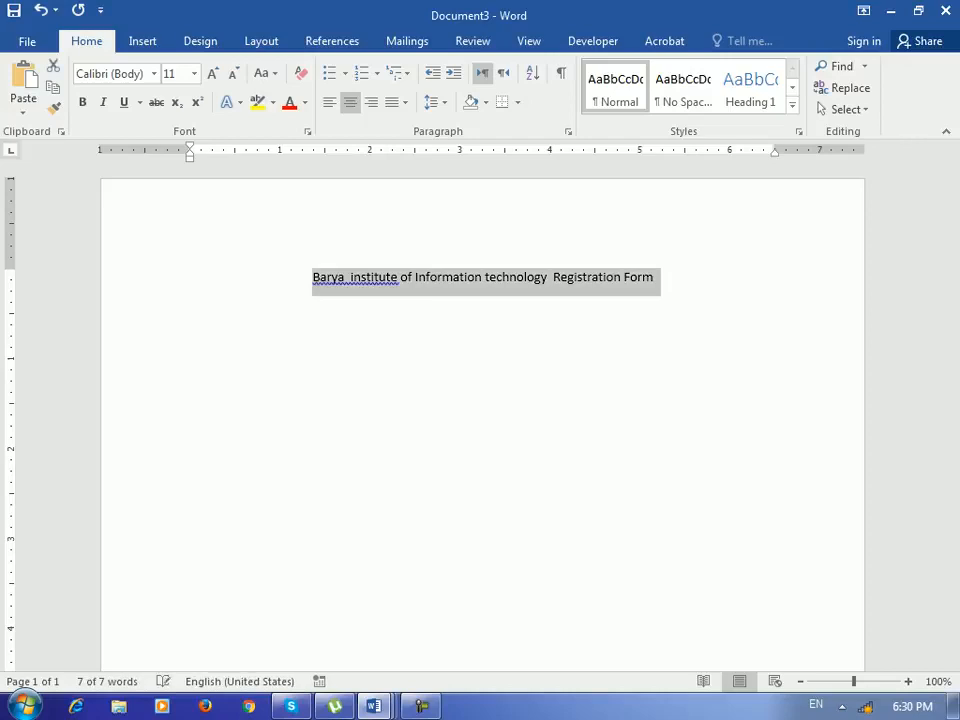
key("ctrl+bracketright")
key("ctrl+bracketright")
key("ctrl+bracketright")
key("ctrl+bracketright")
key("ctrl+b")
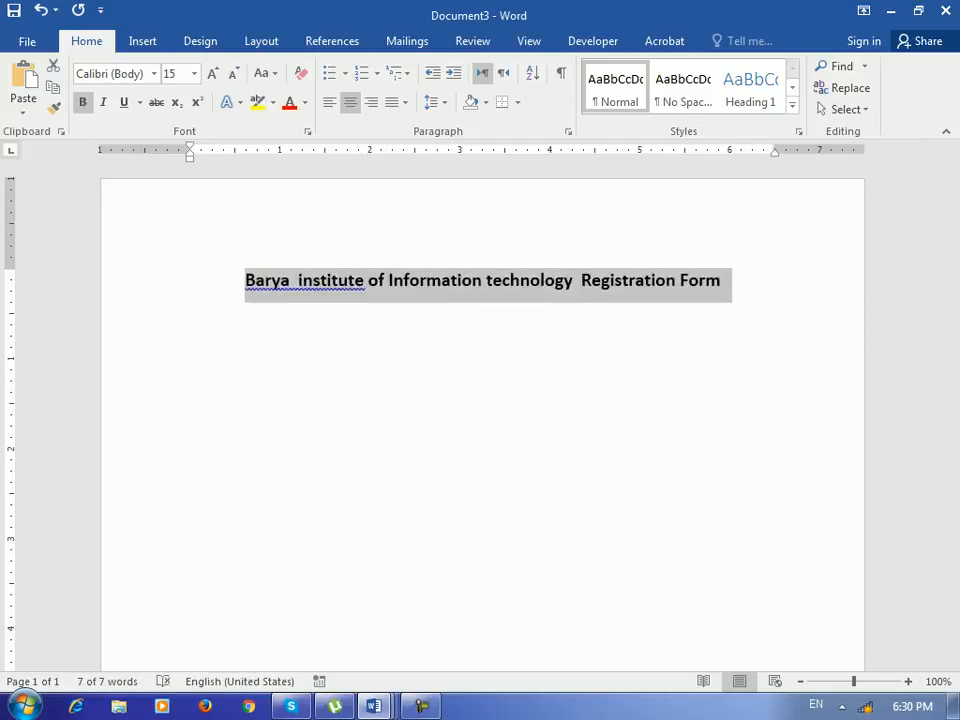
- Add three blank lines after the title
key("Page_Down")
scroll(482, 416, "up", 5)
scroll(482, 416, "up", 1)
left_click(722, 280)
key("Return")
key("Return")
key("Return")
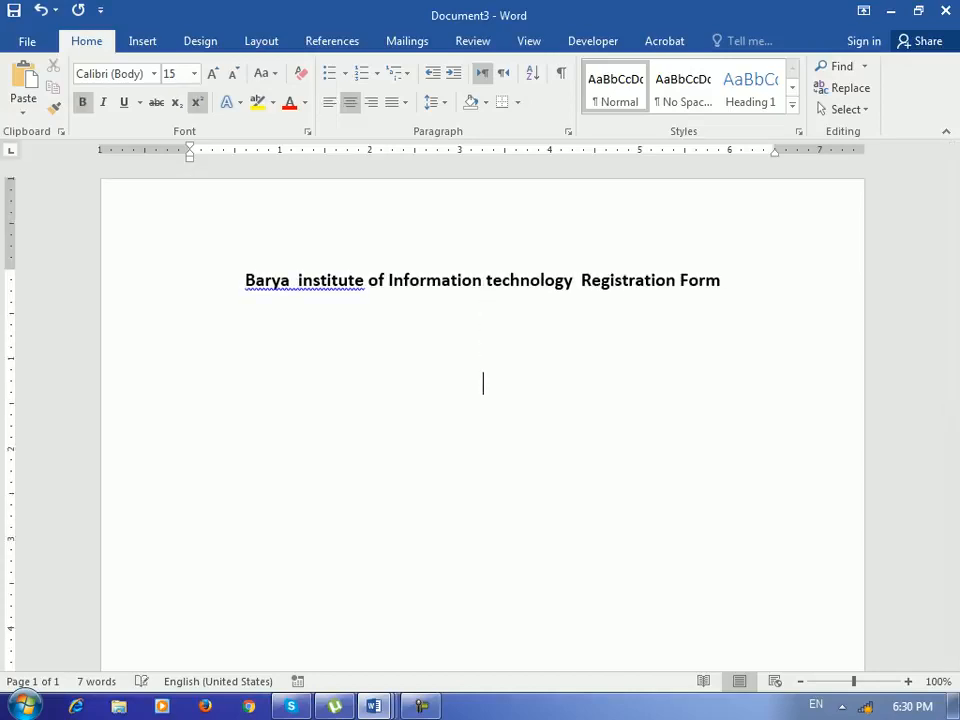
- Insert a 4x4 table below the title and enter Name in its first cell
left_click(142, 41)
left_click(64, 85)
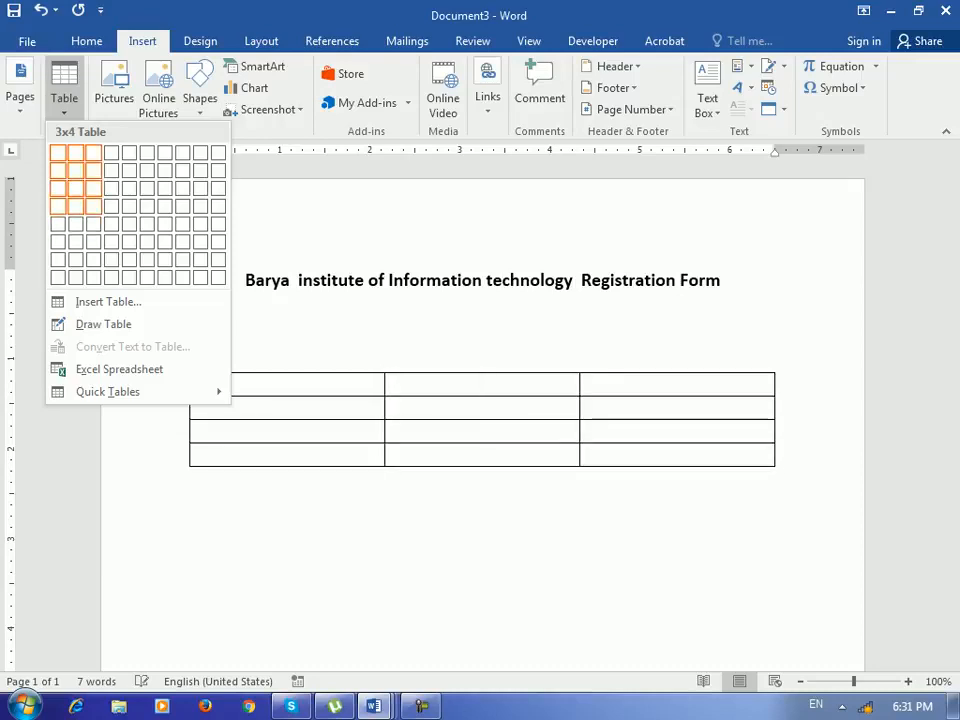
left_click(111, 206)
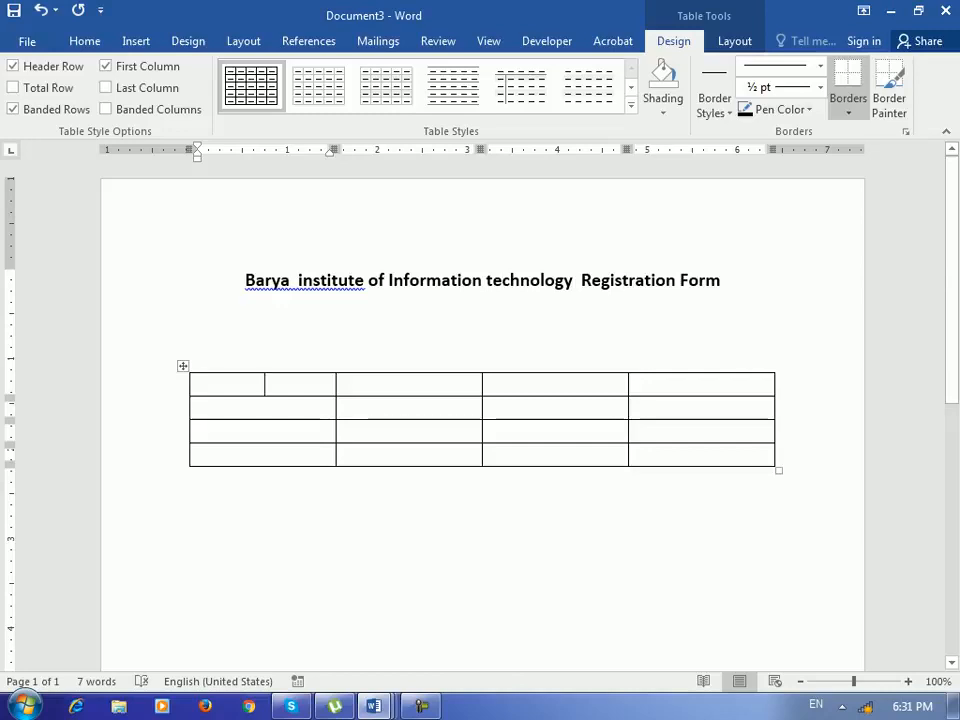
type("Name")
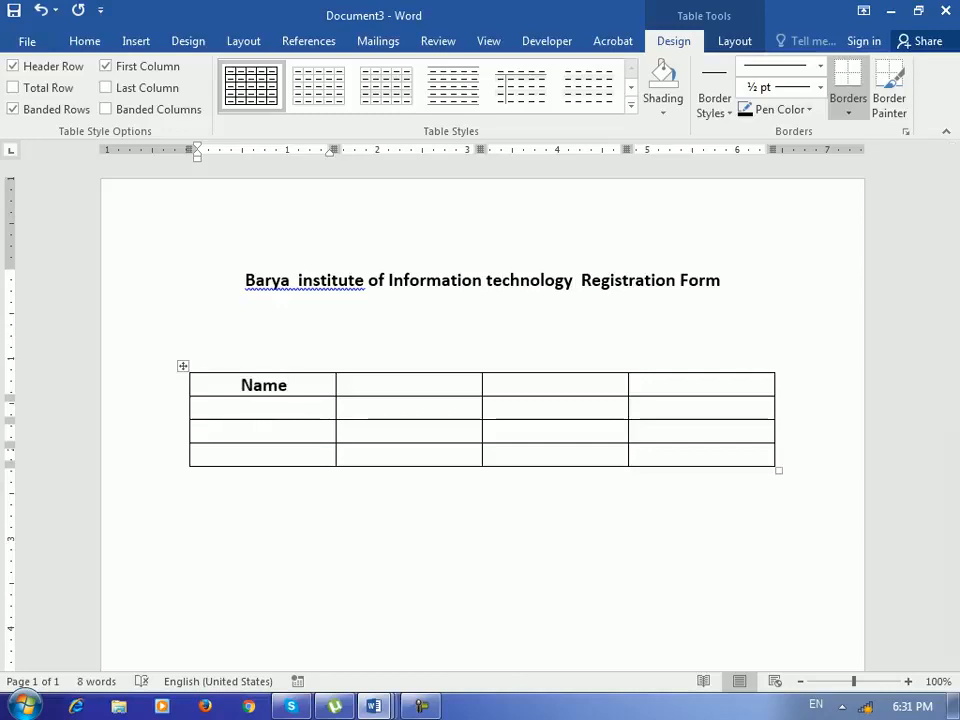
- Enter the labels Date of Birth, Class and Time in the first-column cells below Name
left_click(264, 408)
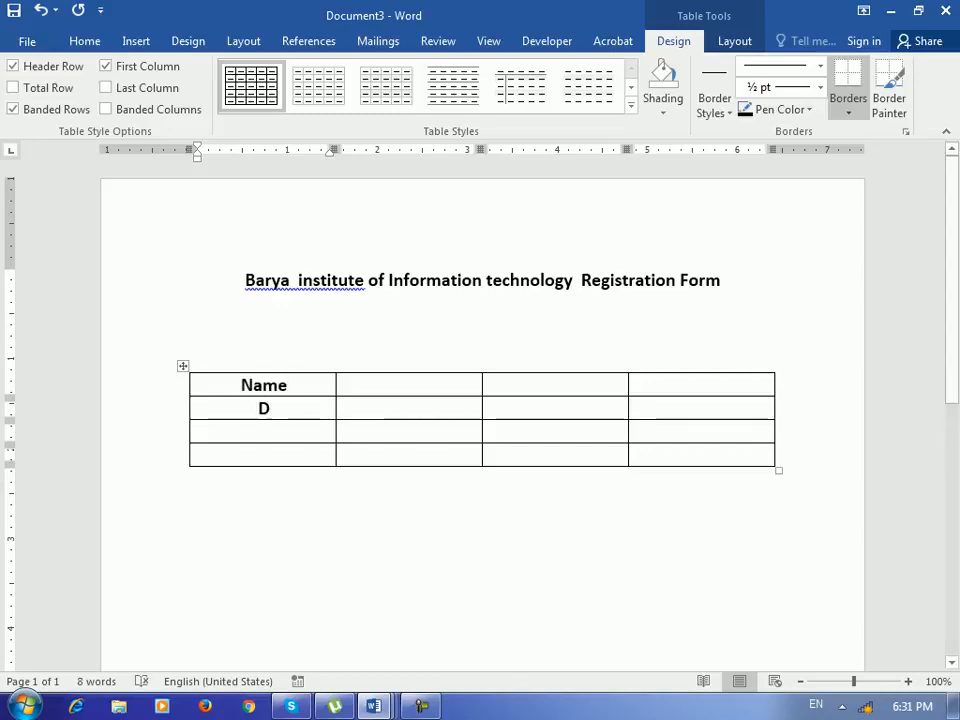
type("Date of Birth")
left_click(264, 431)
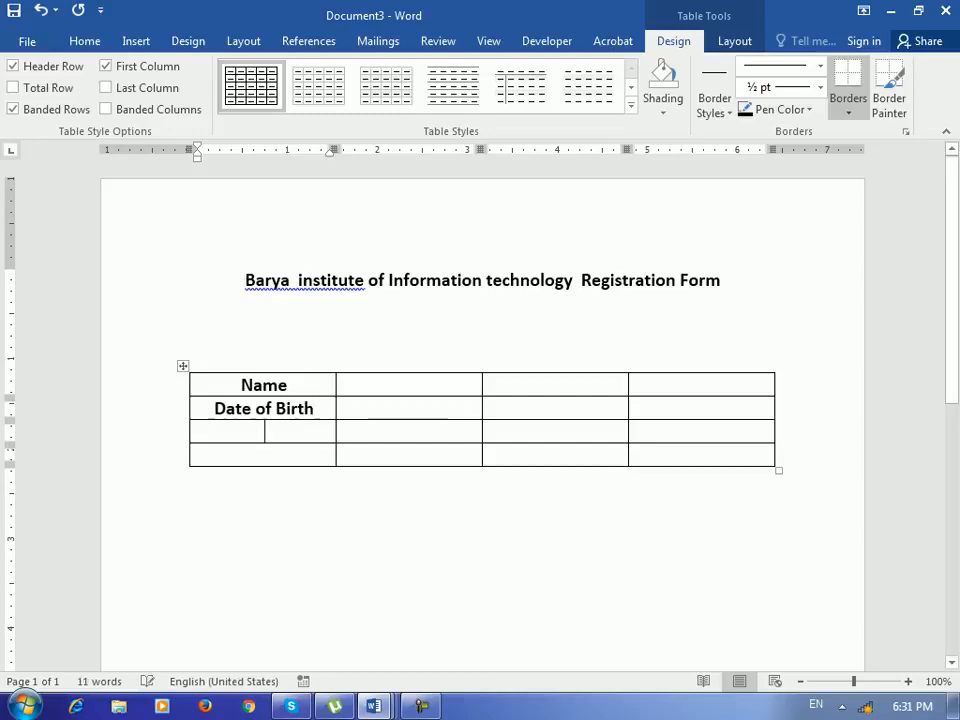
type("Class")
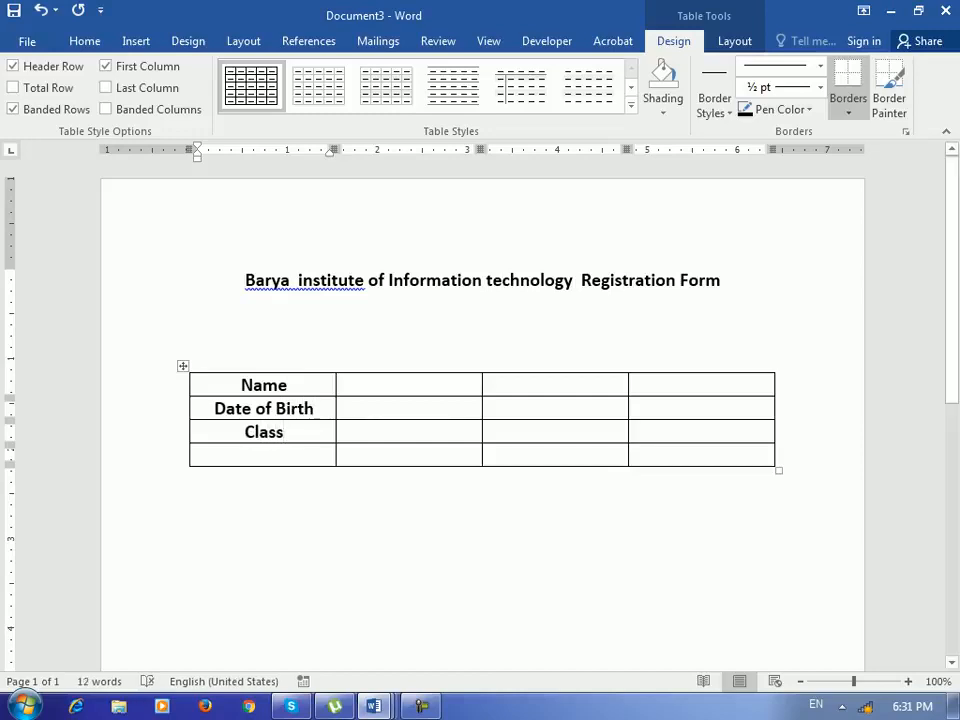
left_click(264, 455)
type("Time")
type("Program")
- Enter the labels Program and Gender in the top two cells of the third column
left_click(556, 408)
type("Gender")
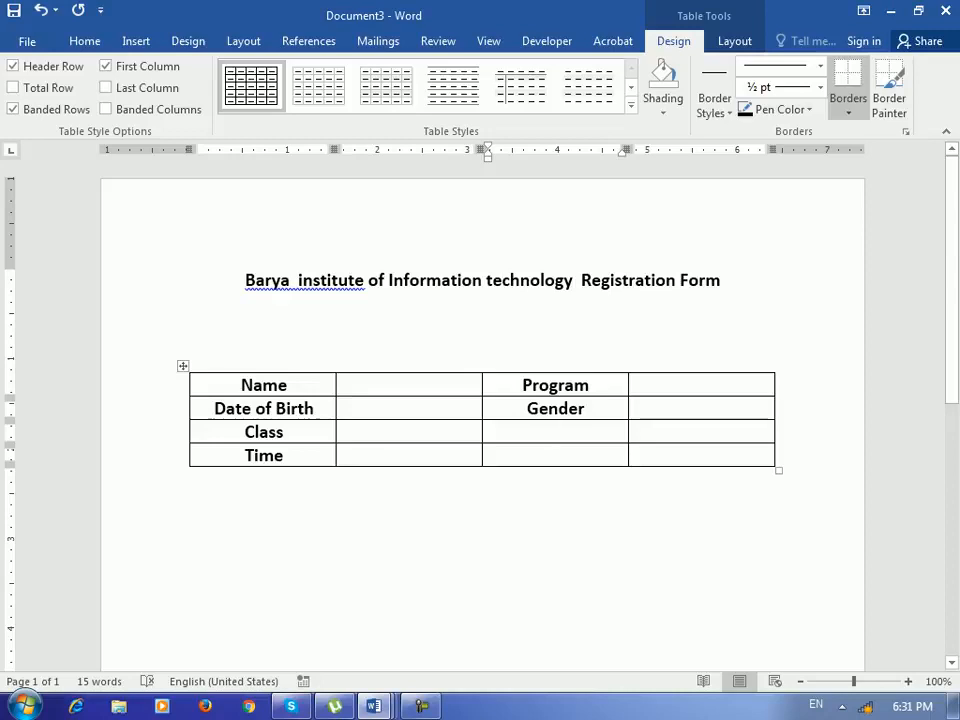
- Left-align the label text in the first column and in the Program and Gender cells
left_click_drag(285, 456, 266, 386)
key("ctrl+l")
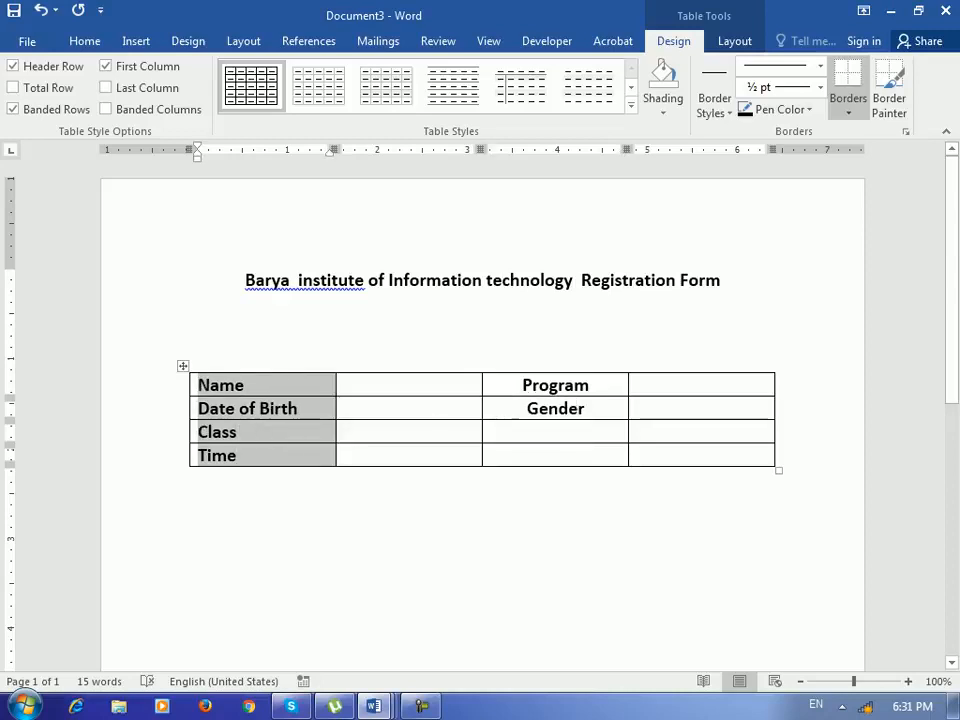
left_click(250, 386)
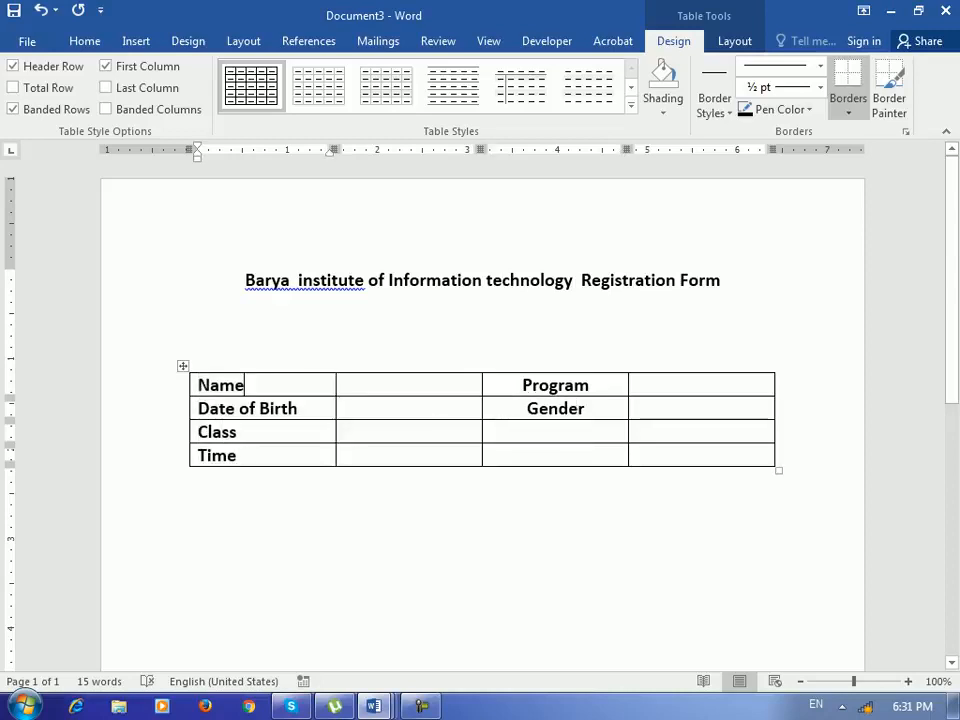
left_click_drag(545, 385, 560, 409)
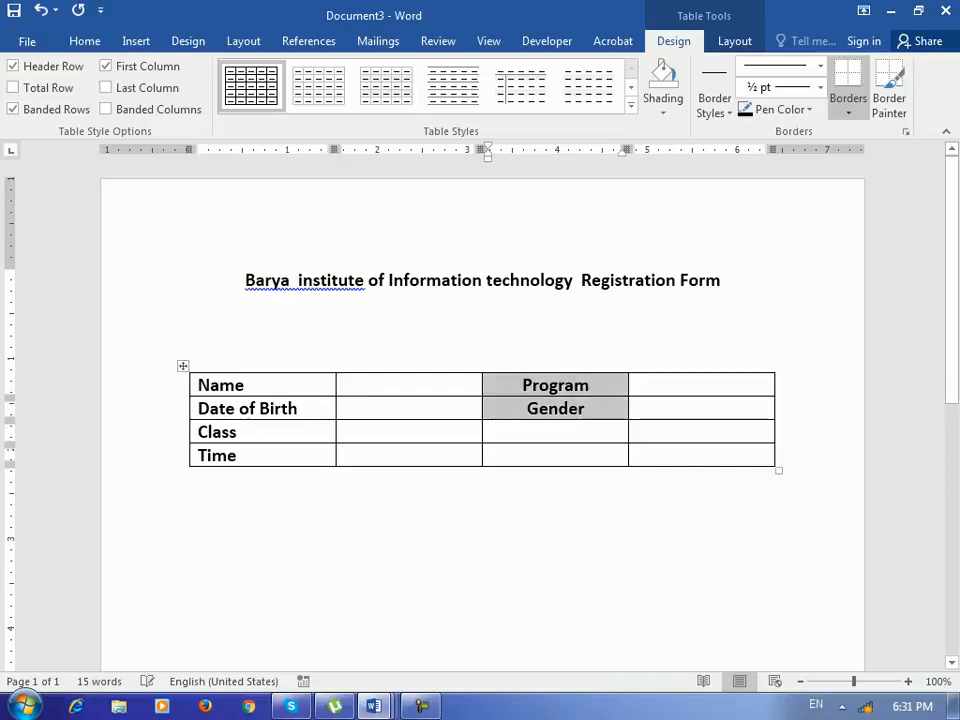
key("ctrl+l")
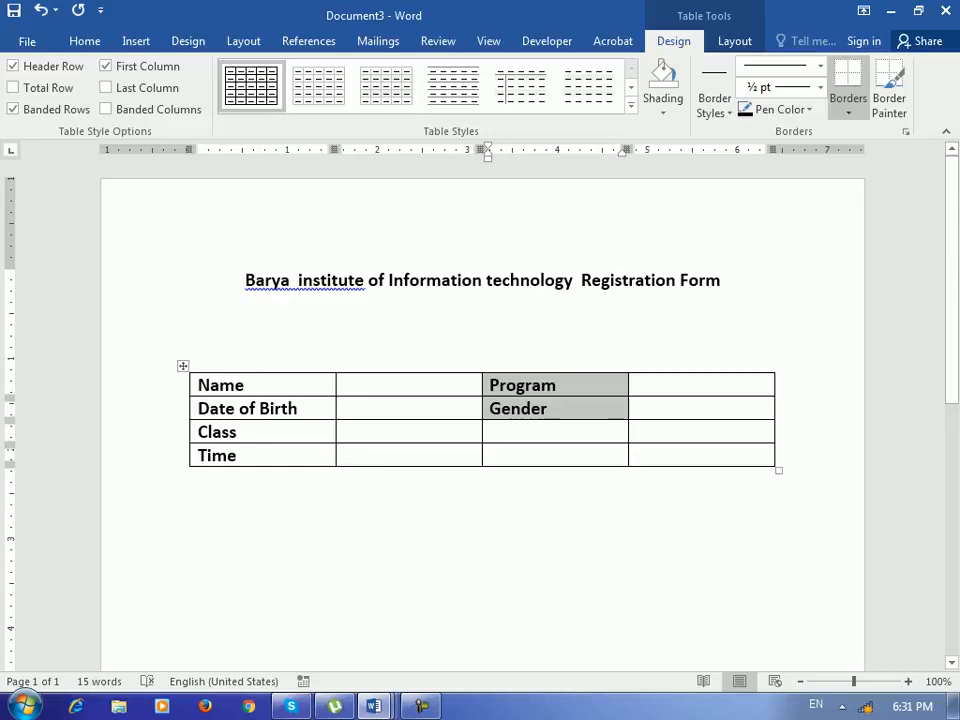
- Delete one blank line between the title and the table
left_click(407, 385)
left_click(410, 408)
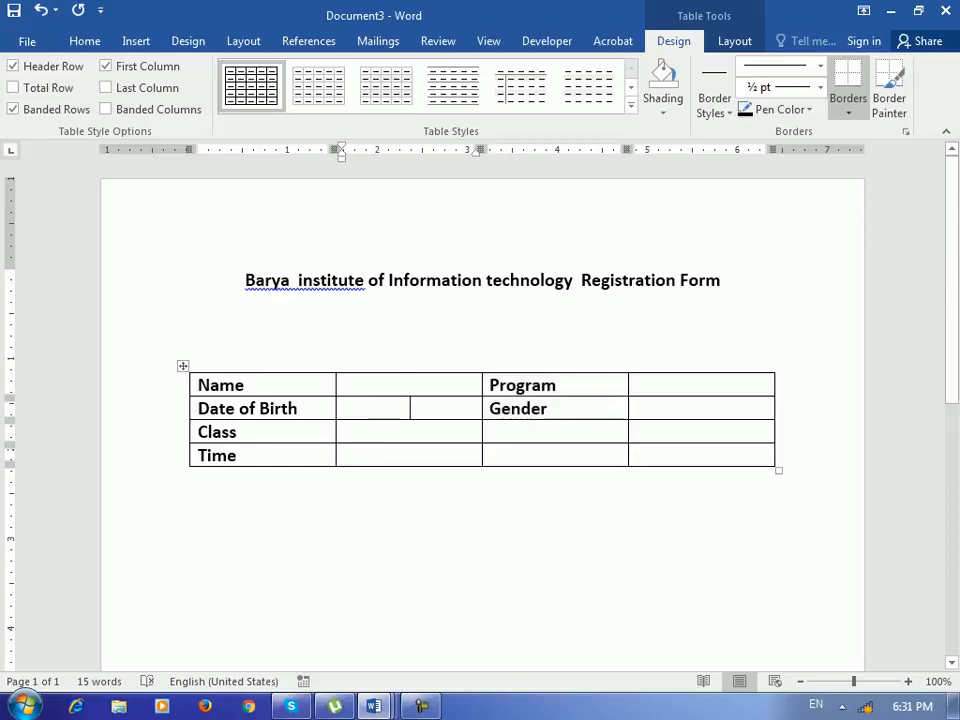
left_click(410, 432)
left_click(482, 476)
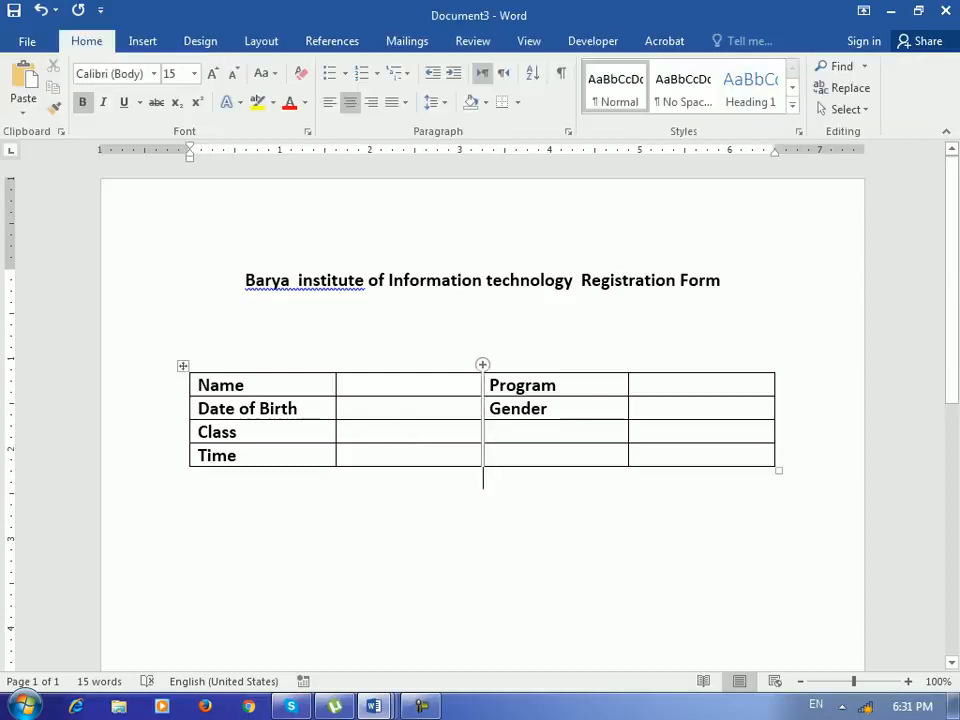
left_click(482, 316)
key("Delete")
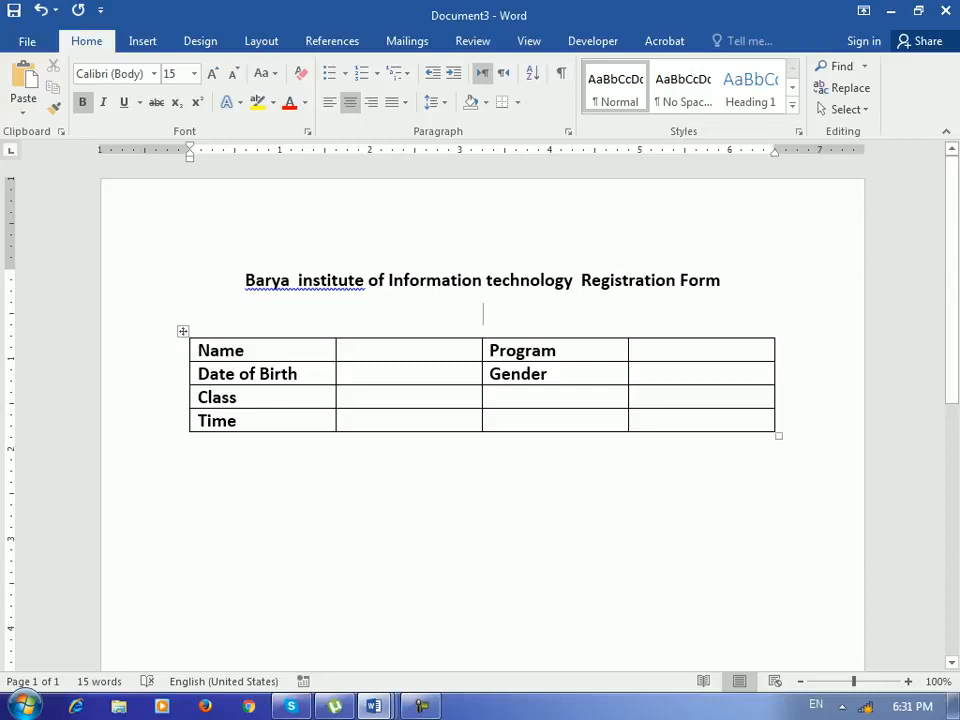
- Insert a legacy text form field in the cell beside Name
left_click(409, 350)
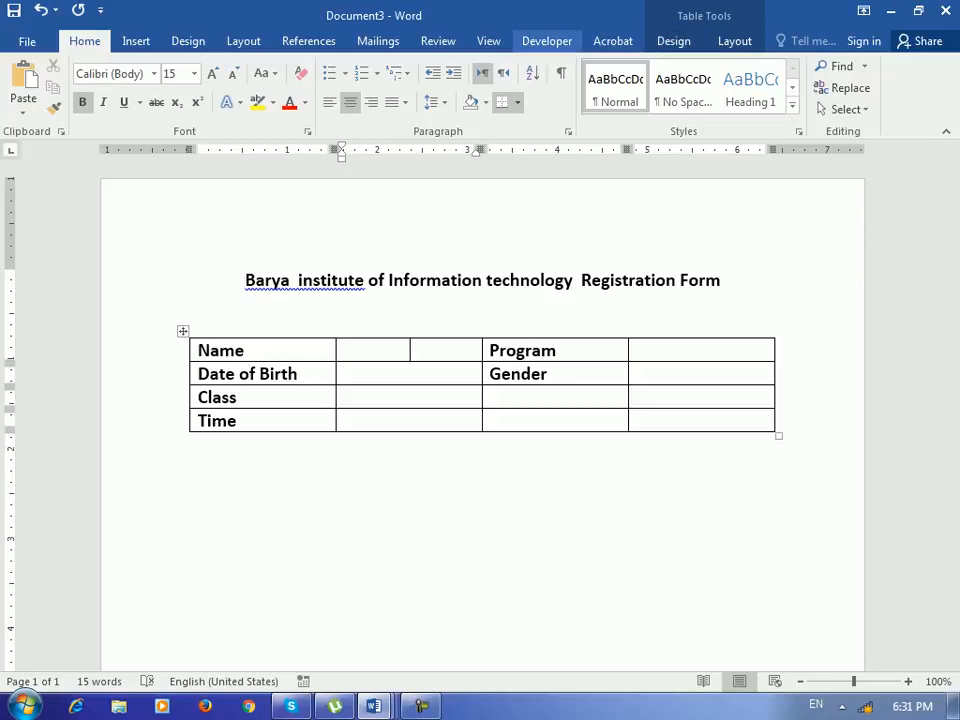
left_click(546, 41)
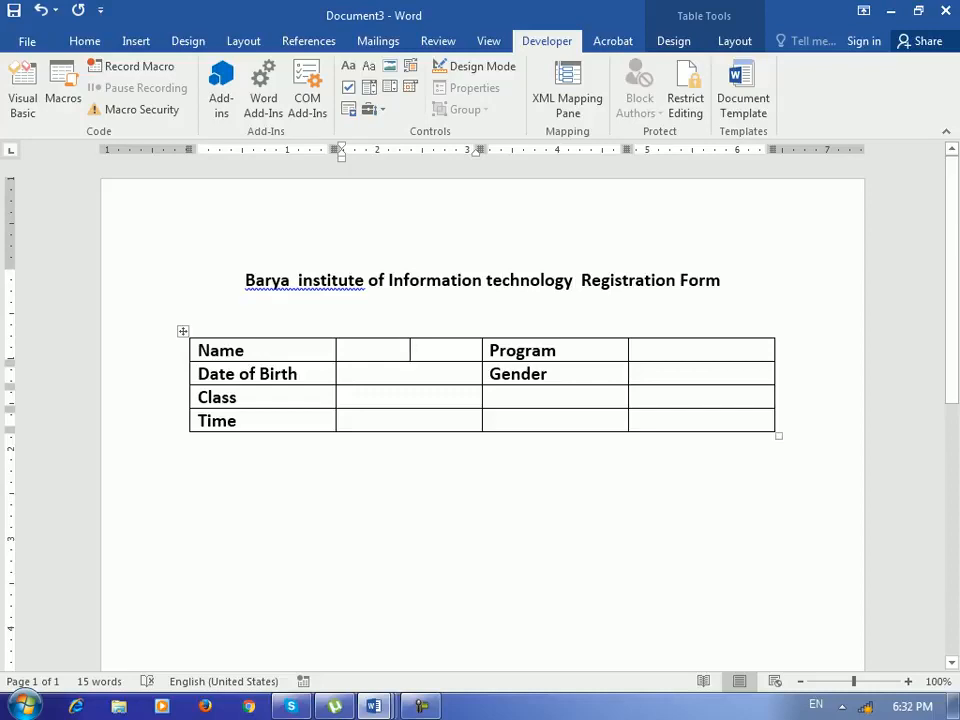
left_click(370, 109)
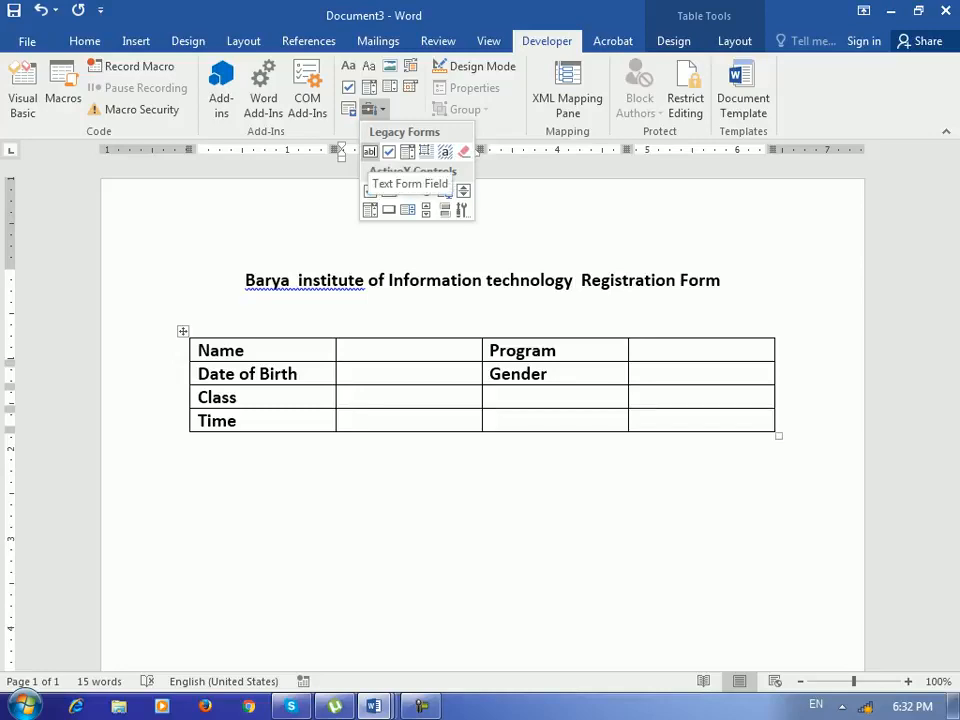
left_click(370, 151)
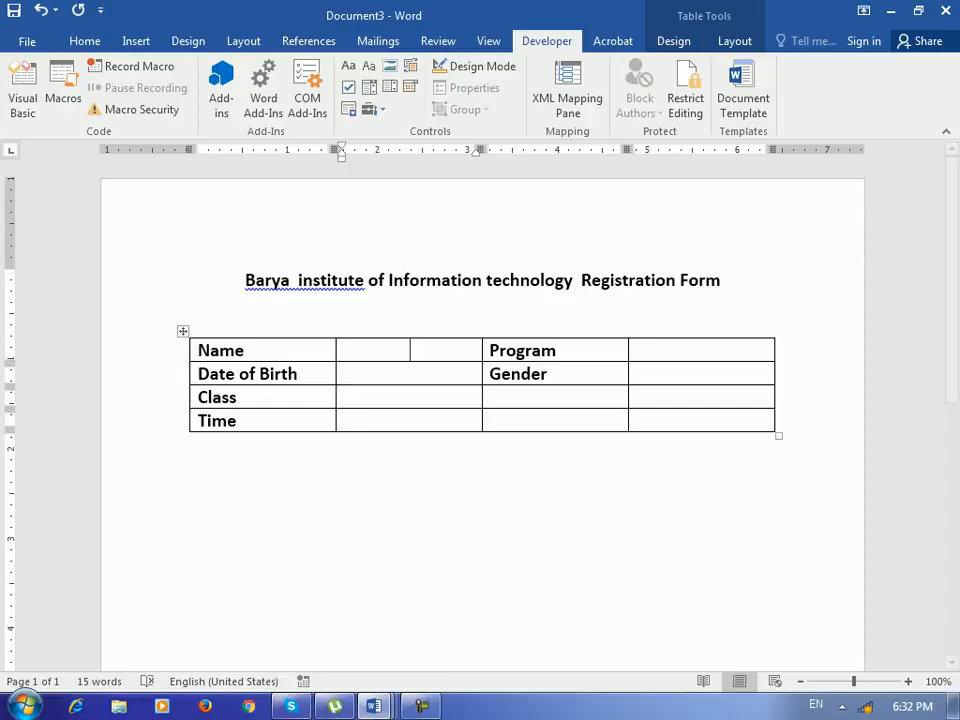
left_click(370, 108)
left_click(372, 151)
- Insert legacy text form fields in the cells beside Date of Birth, Class and Time
left_click(410, 374)
left_click(372, 109)
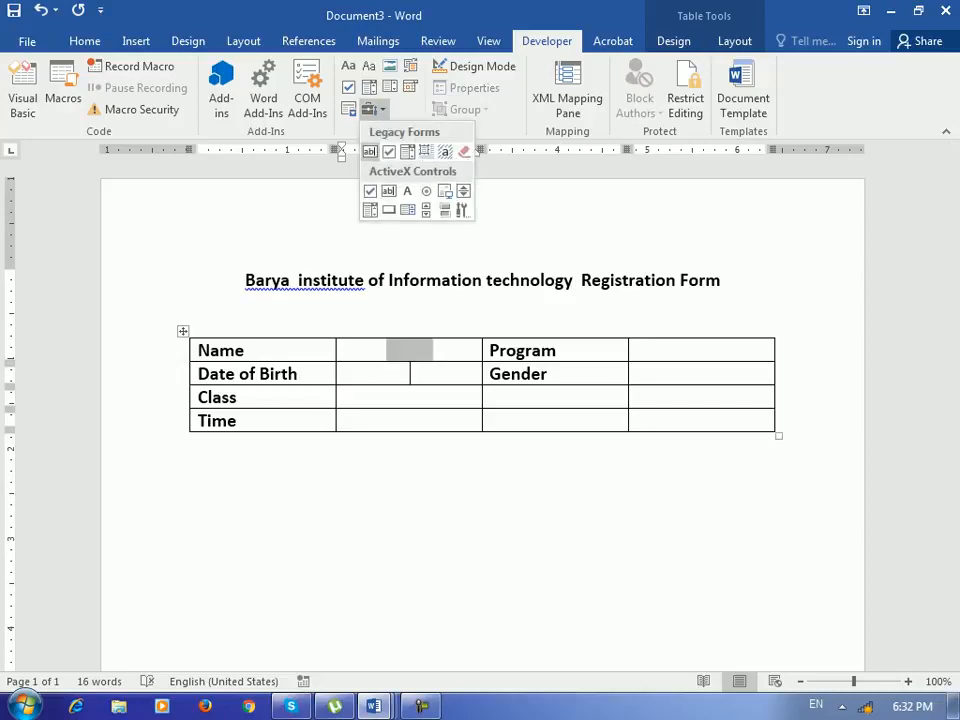
left_click(370, 151)
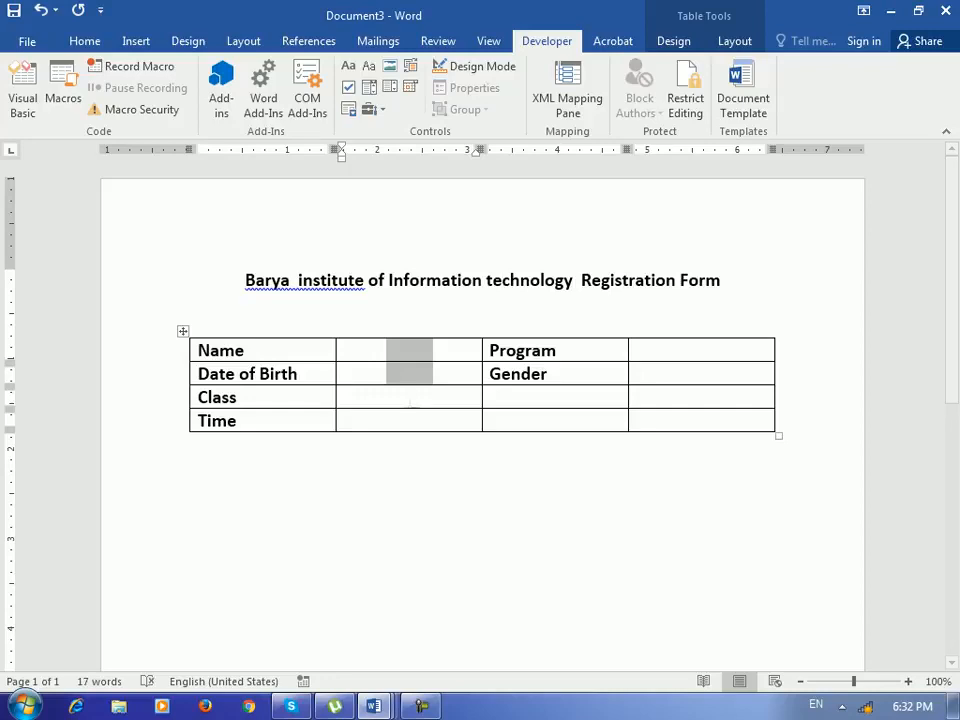
left_click(372, 108)
left_click(370, 151)
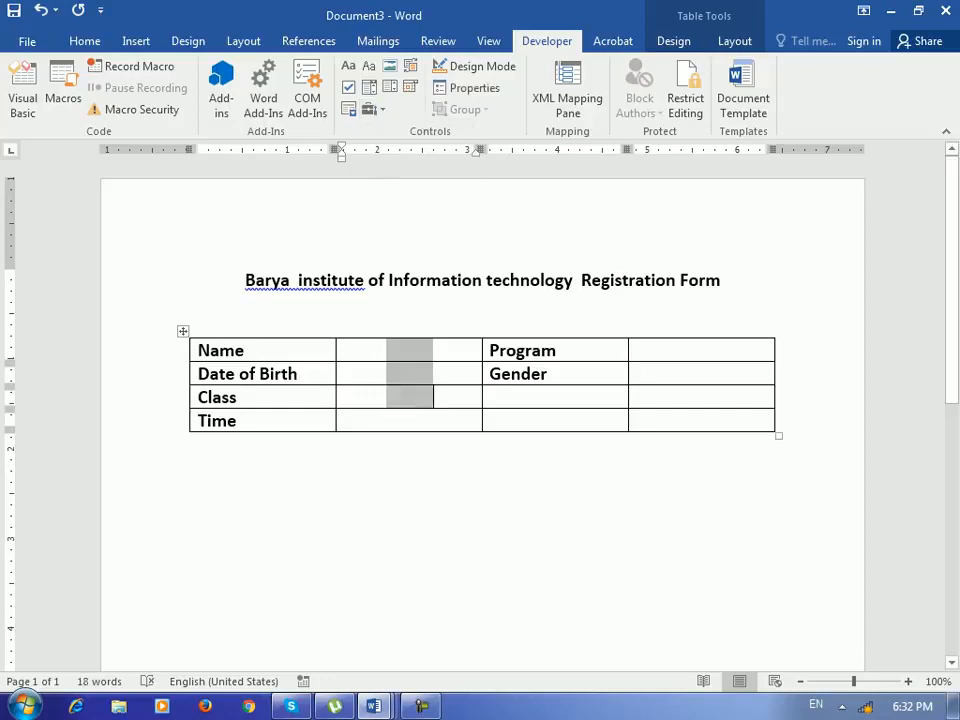
left_click(372, 108)
left_click(370, 151)
- Insert legacy text form fields in the cells beside Program and Gender
left_click(702, 350)
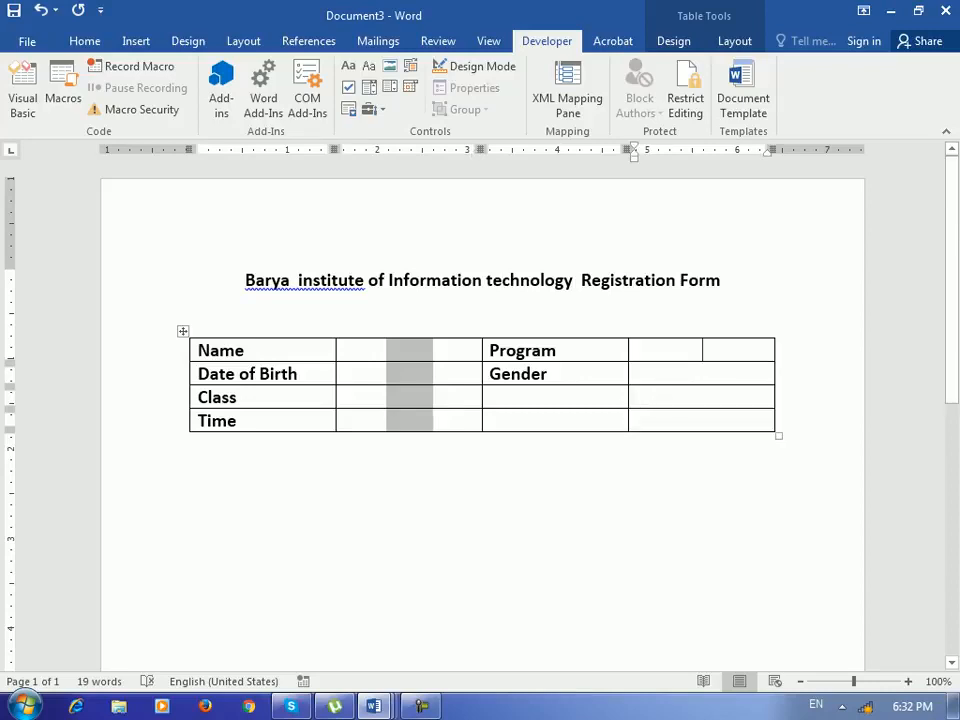
left_click(372, 108)
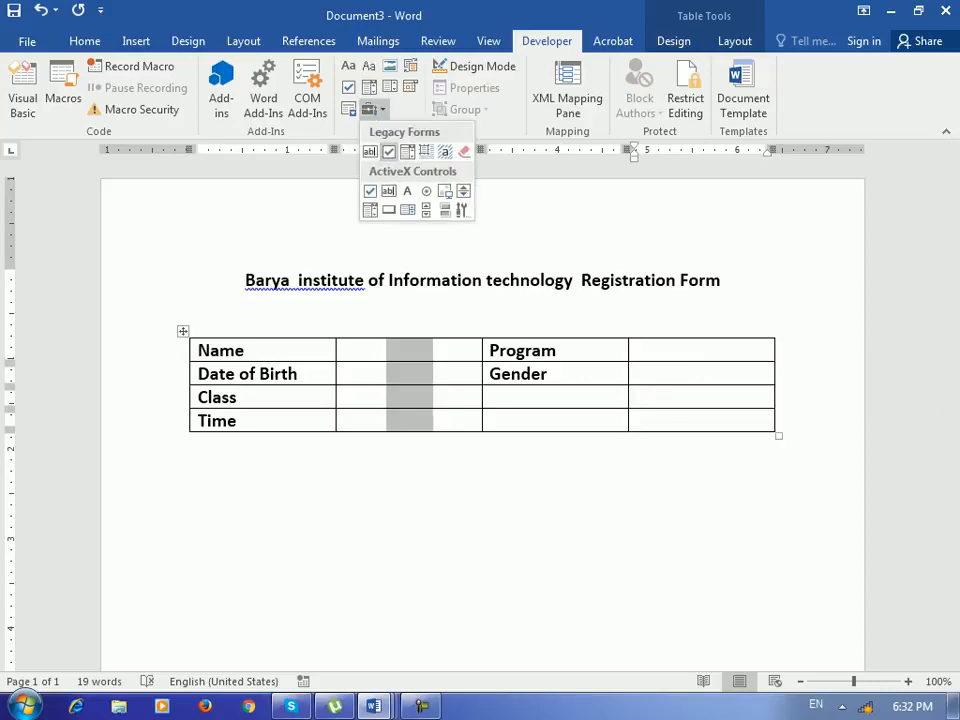
left_click(370, 151)
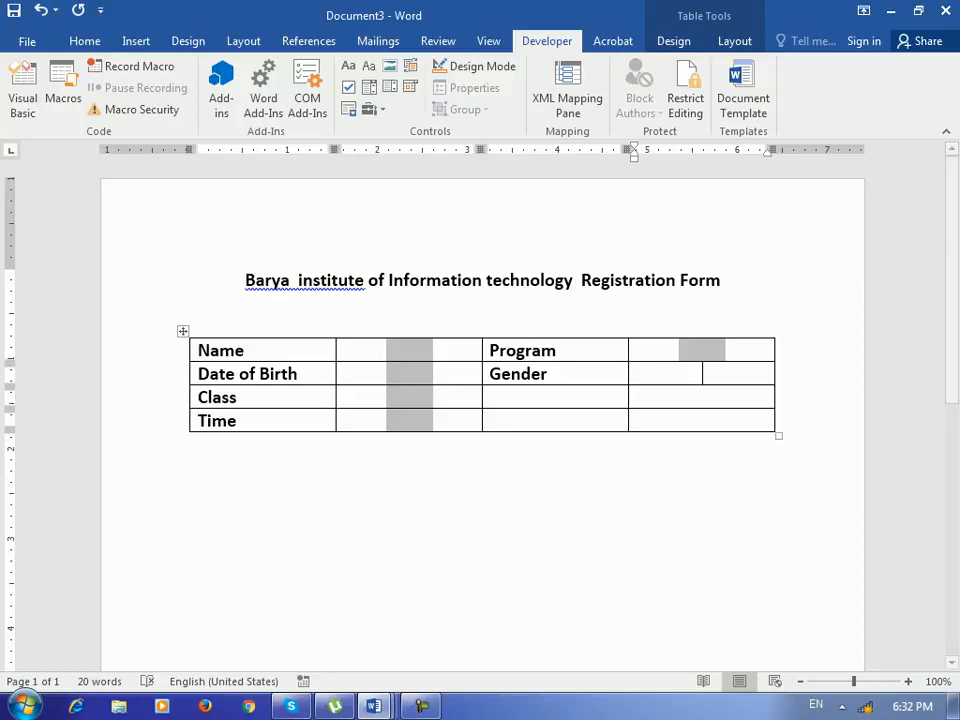
left_click(372, 108)
left_click(370, 151)
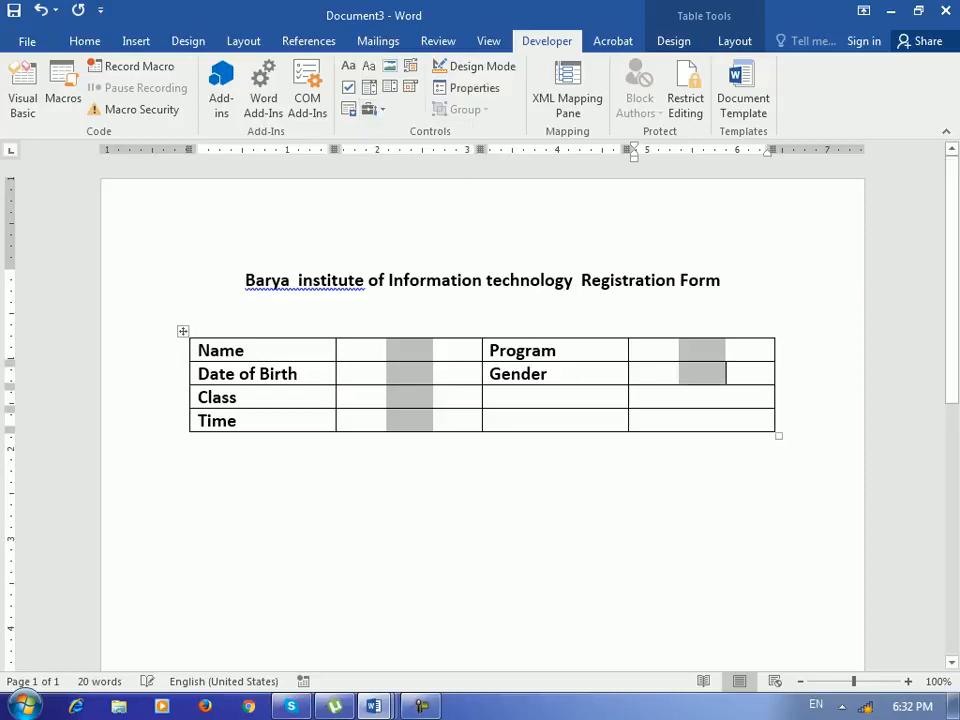
left_click(191, 476)
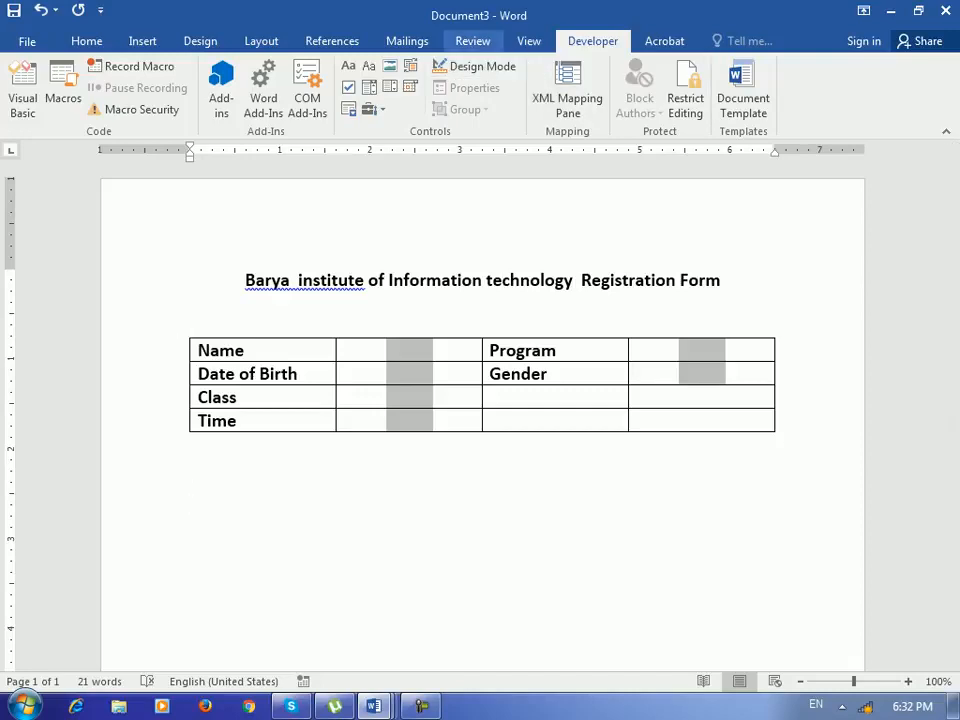
- Open Restrict Editing and limit editing in the document to Filling in forms
left_click(472, 41)
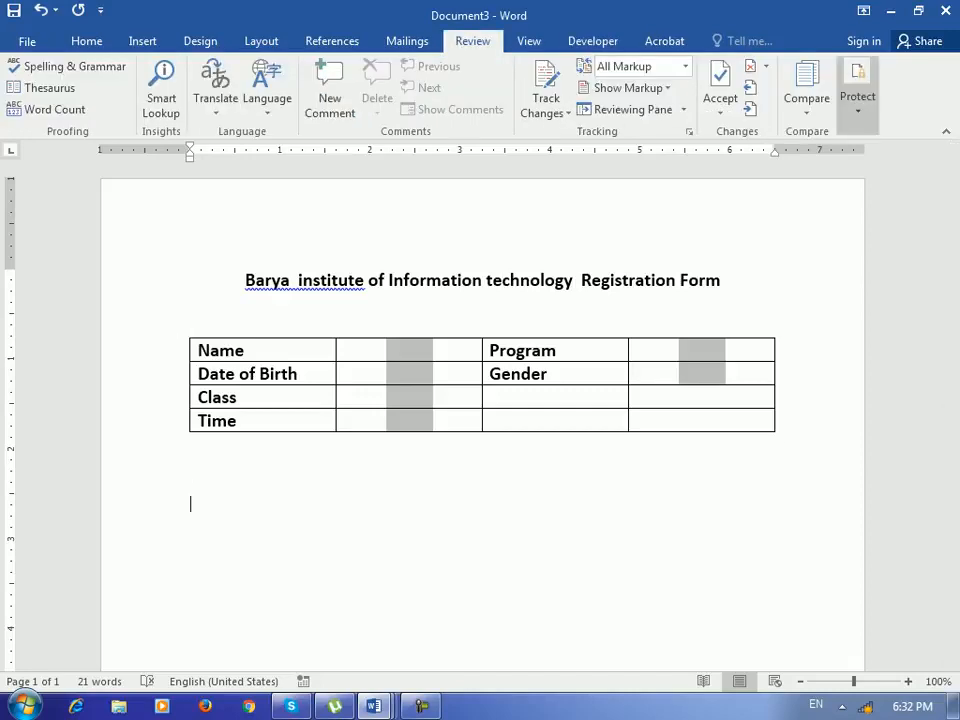
left_click(857, 90)
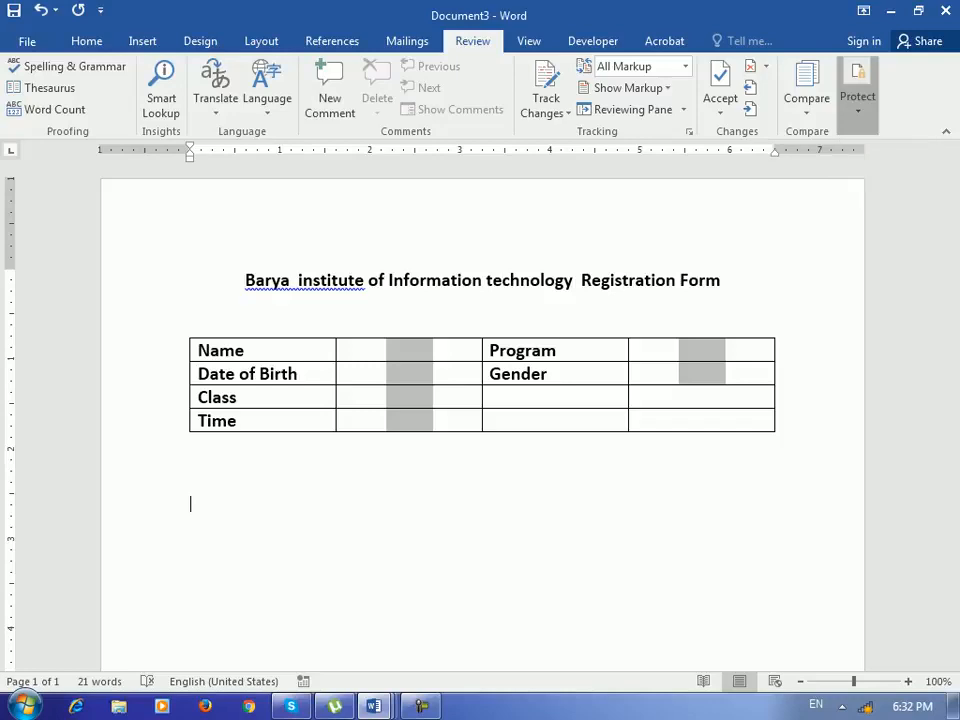
left_click(911, 185)
left_click(781, 282)
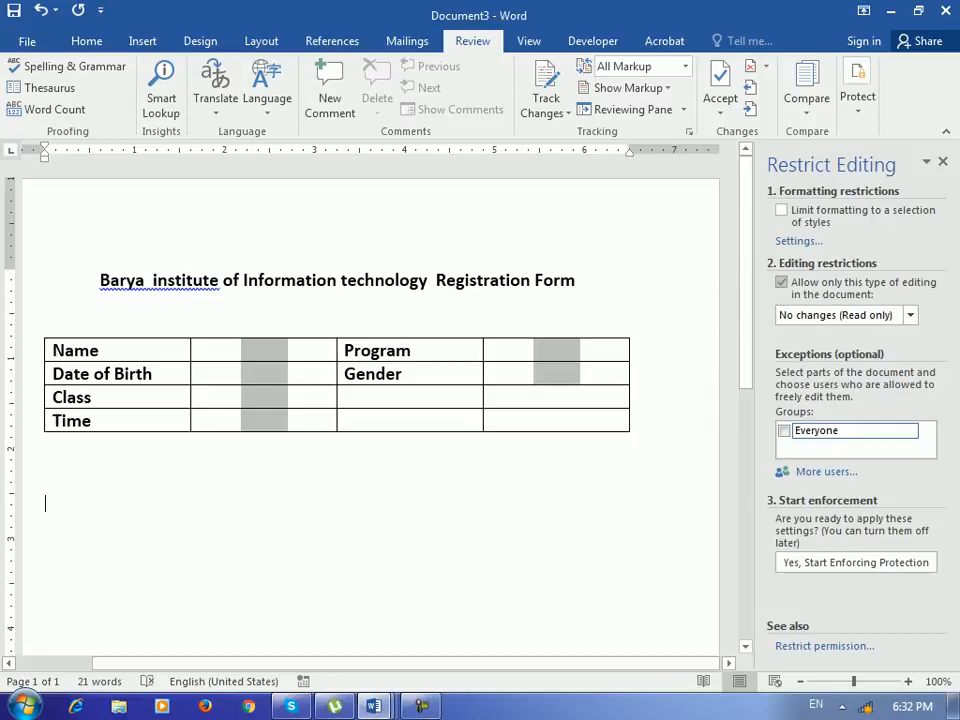
left_click(910, 315)
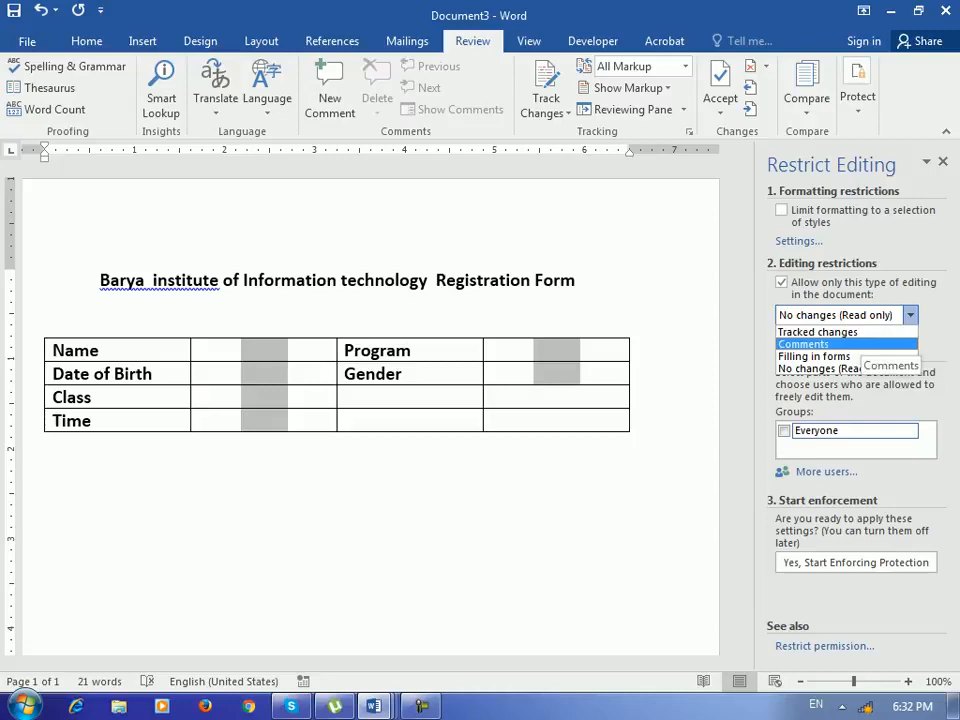
left_click(838, 357)
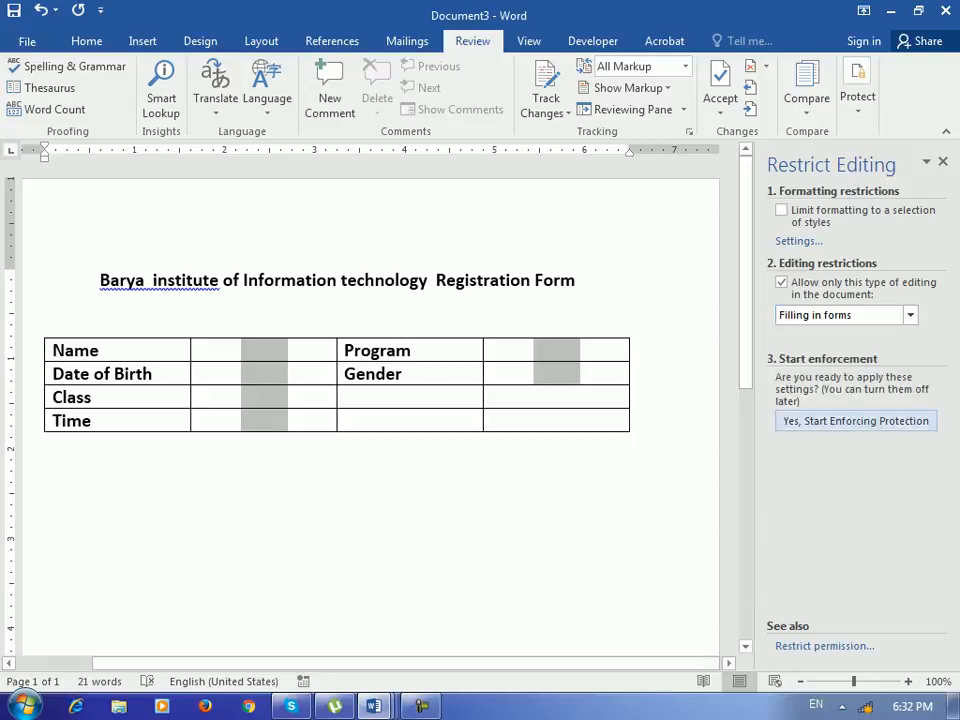
- Start enforcing protection, entering and confirming a protection password
left_click(856, 421)
type("•")
key("Tab")
type("•")
key("Return")
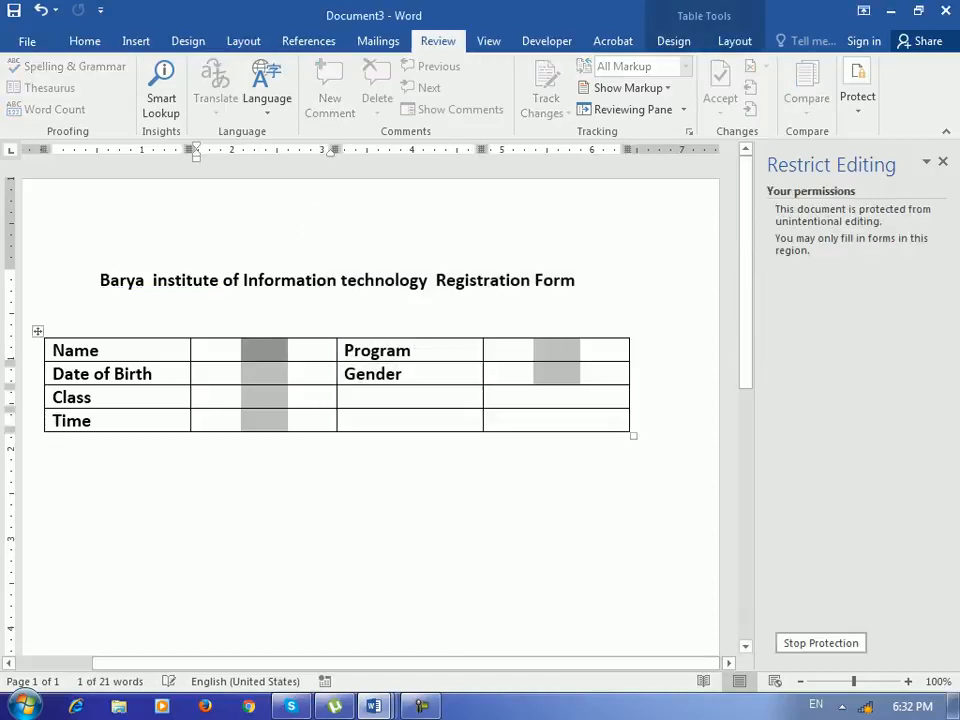
- Test the protected form by filling in a sample name and a sample date of birth in the first two fields
left_click(246, 348)
left_click(244, 374)
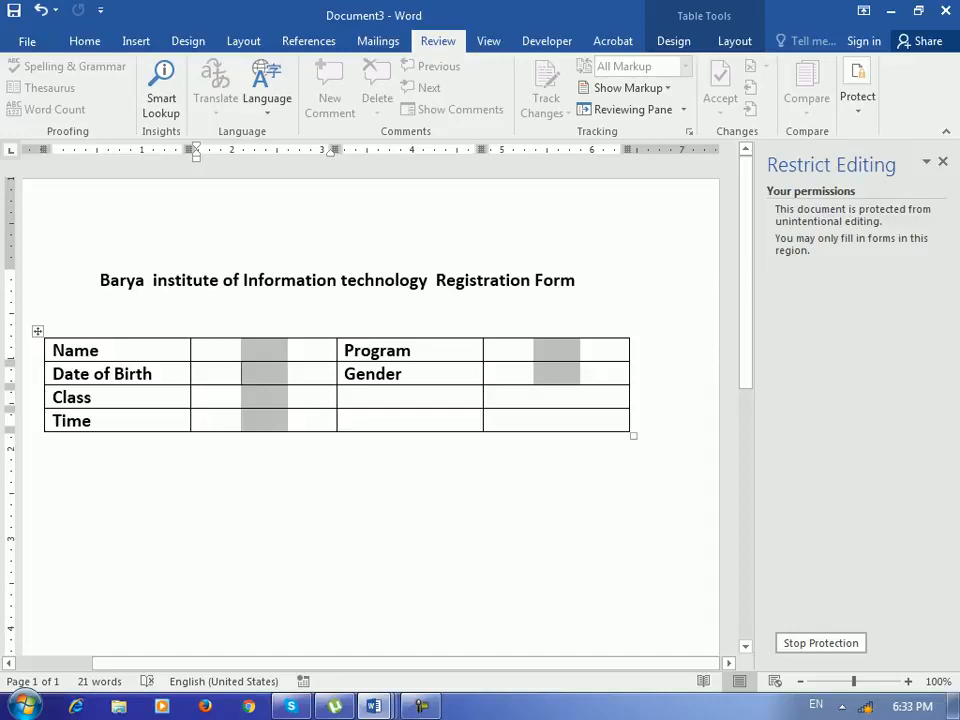
left_click(264, 350)
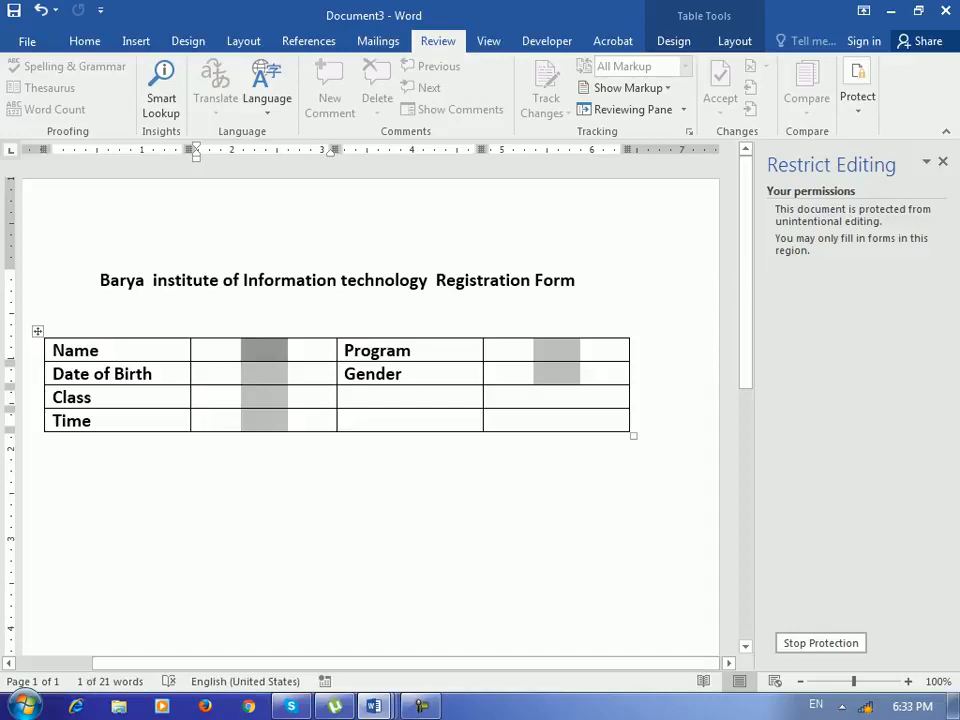
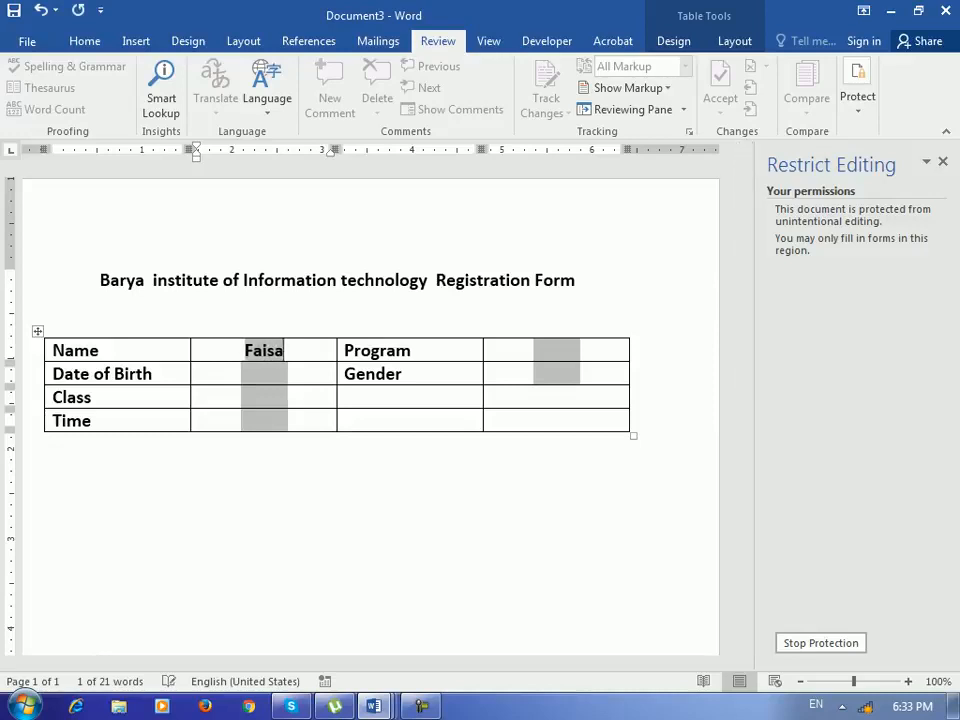
left_click(264, 374)
type("343434")
key("Tab")
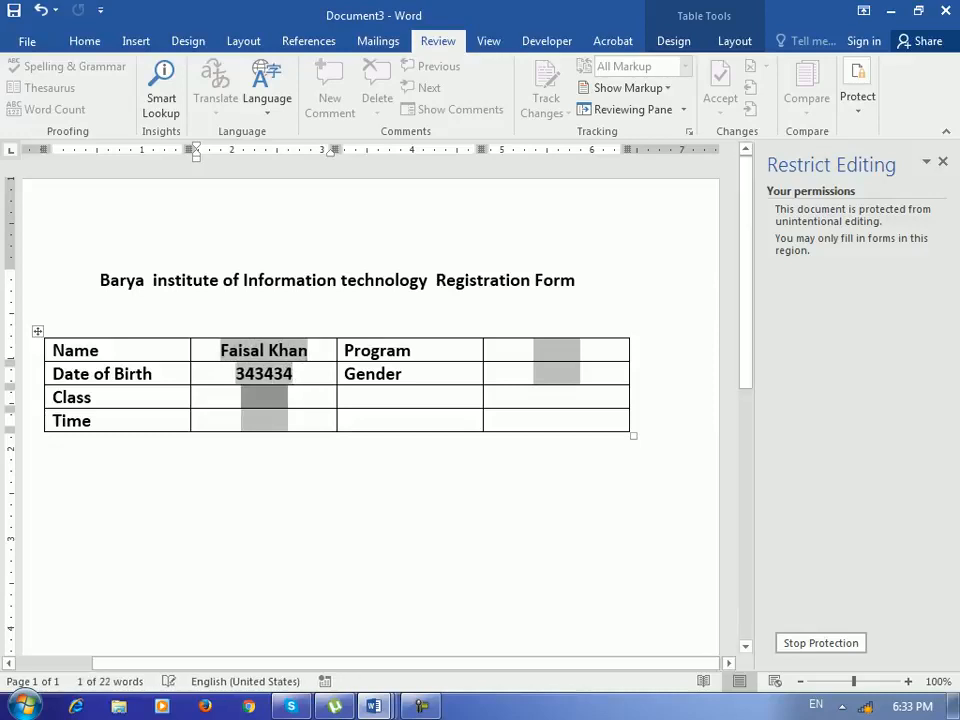
left_click(550, 351)
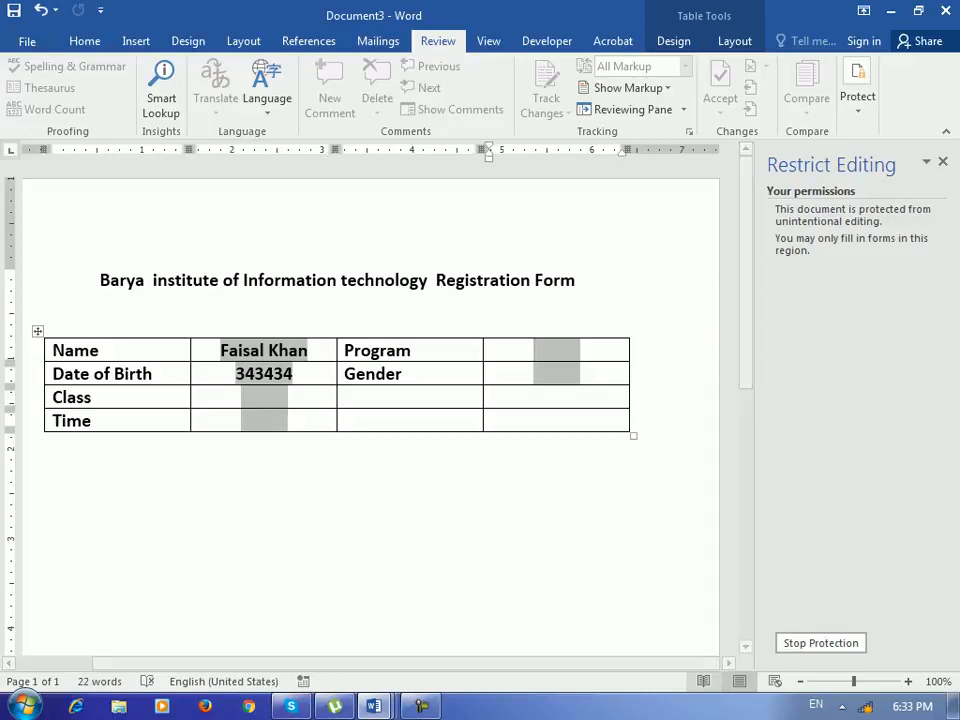
- Stop the document protection by entering its password
left_click(821, 643)
type("1")
key("Return")
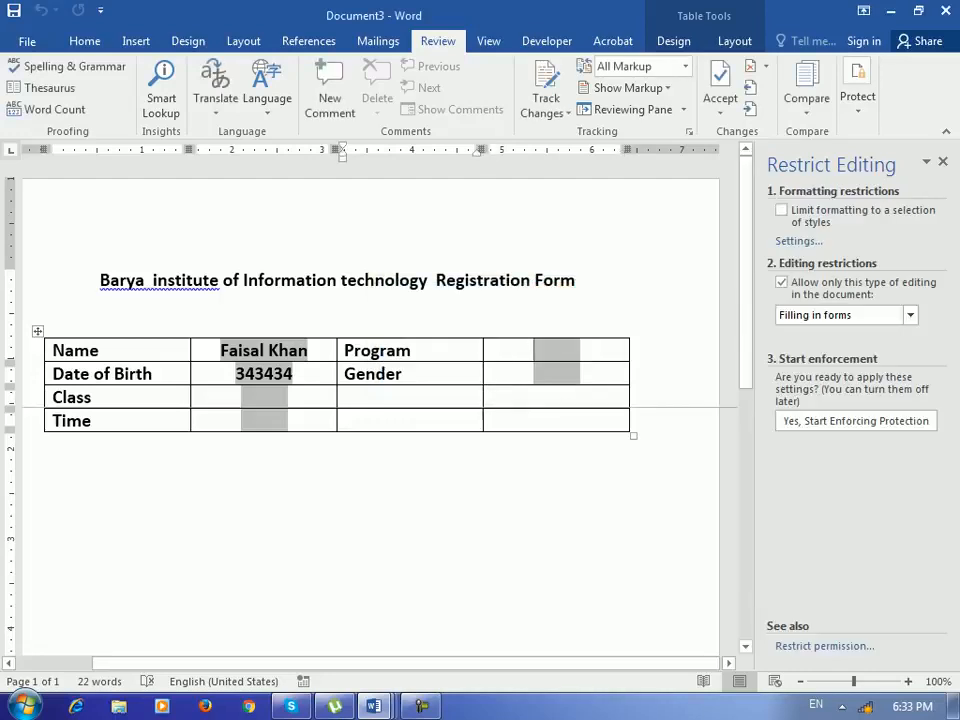
- Insert a legacy text form field in the empty third-column cell below Gender
left_click(411, 397)
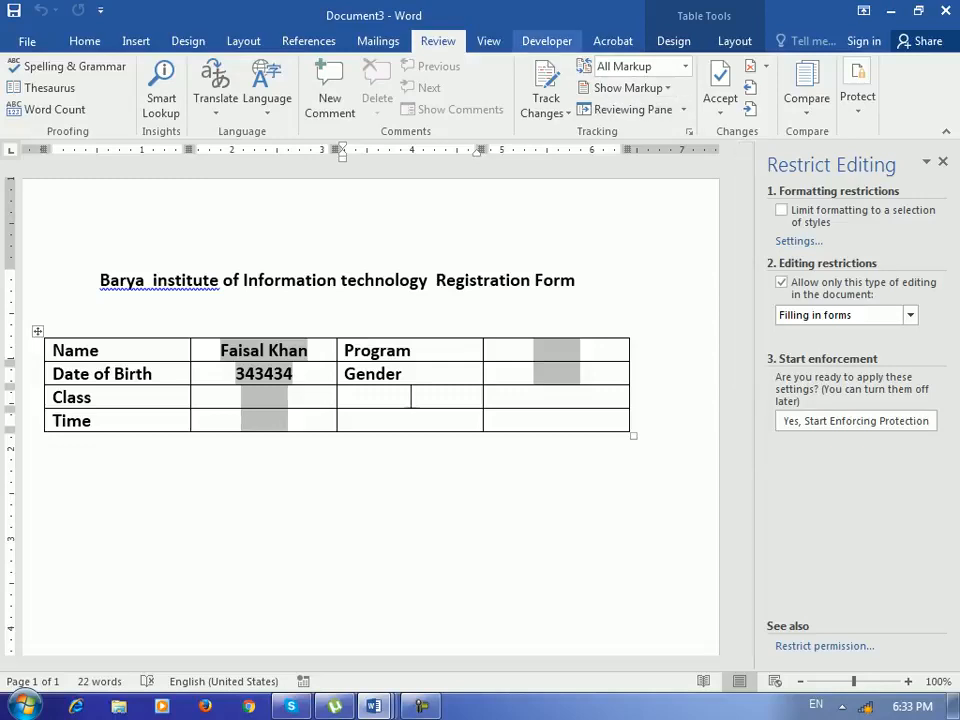
left_click(547, 41)
left_click(370, 109)
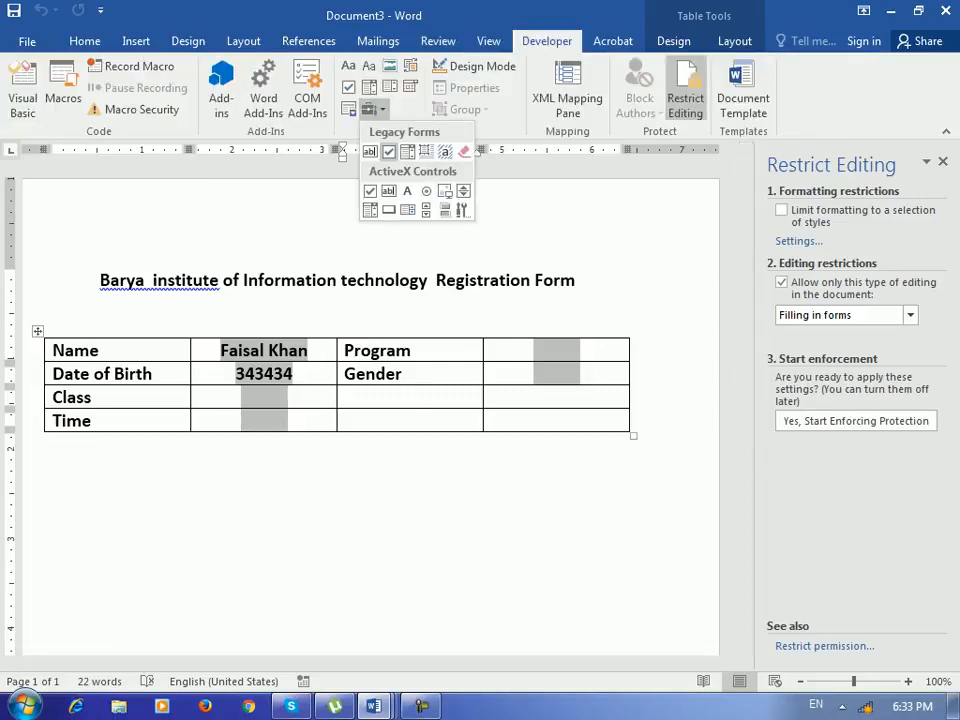